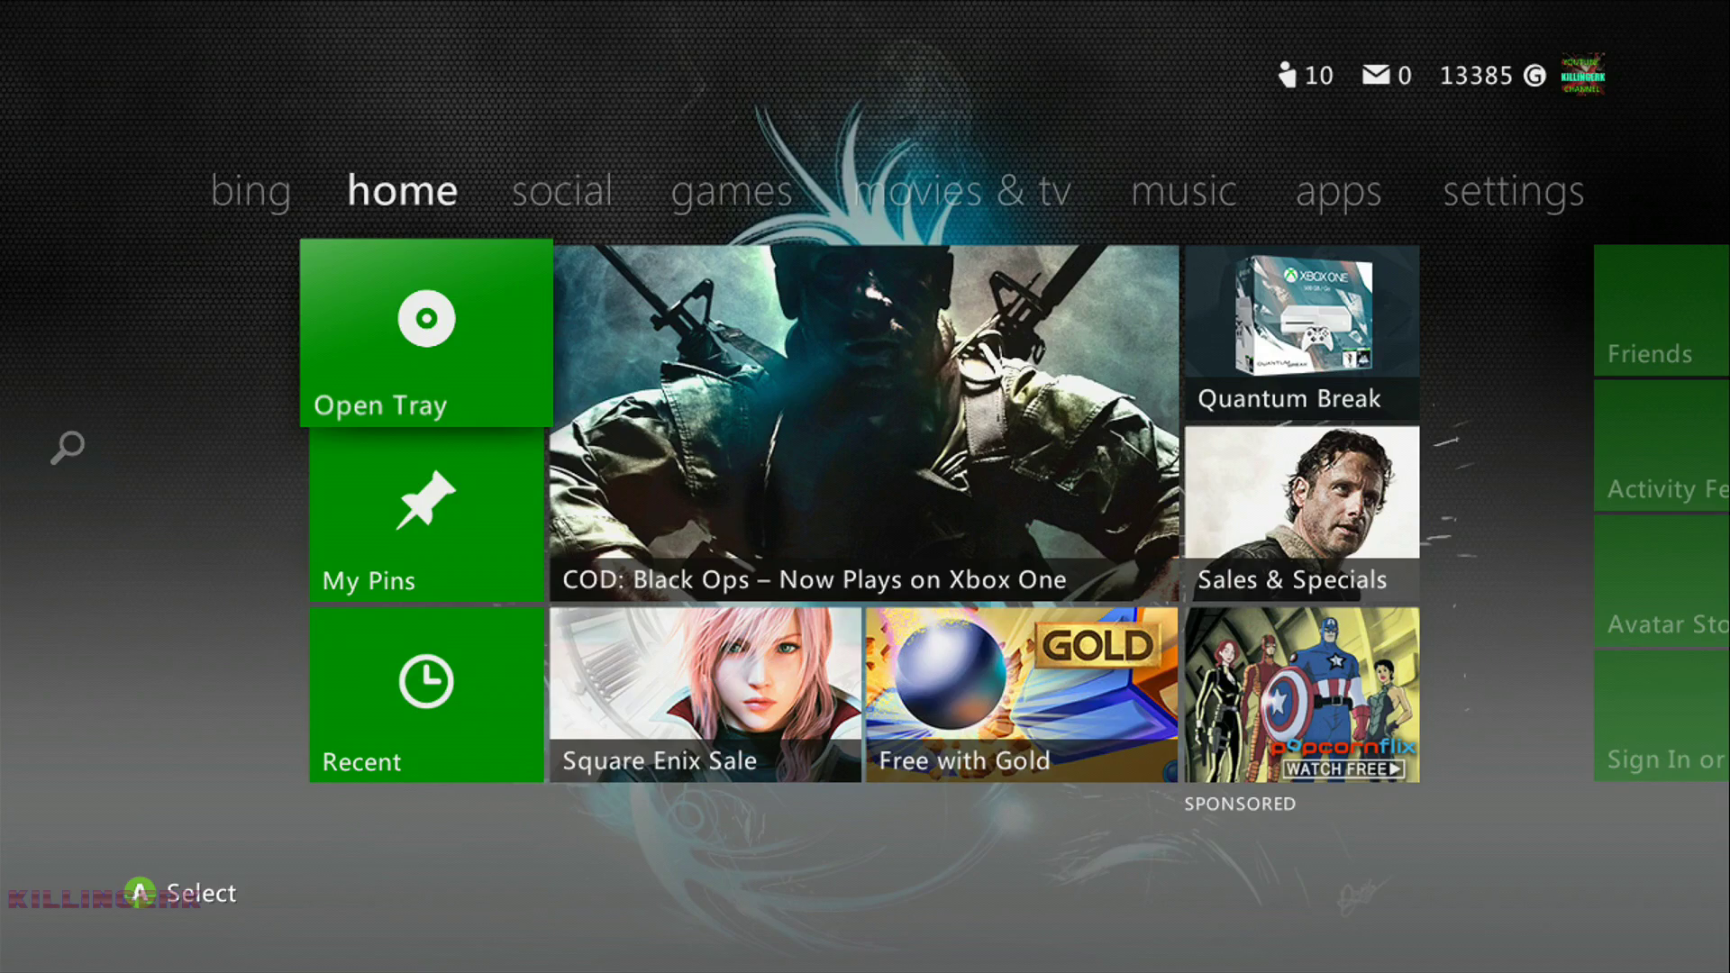
# Go to the settings section of the Xbox 360 dashboard
pyautogui.press('Right')
pyautogui.press('Right')
pyautogui.press('Right')
pyautogui.press('Right')
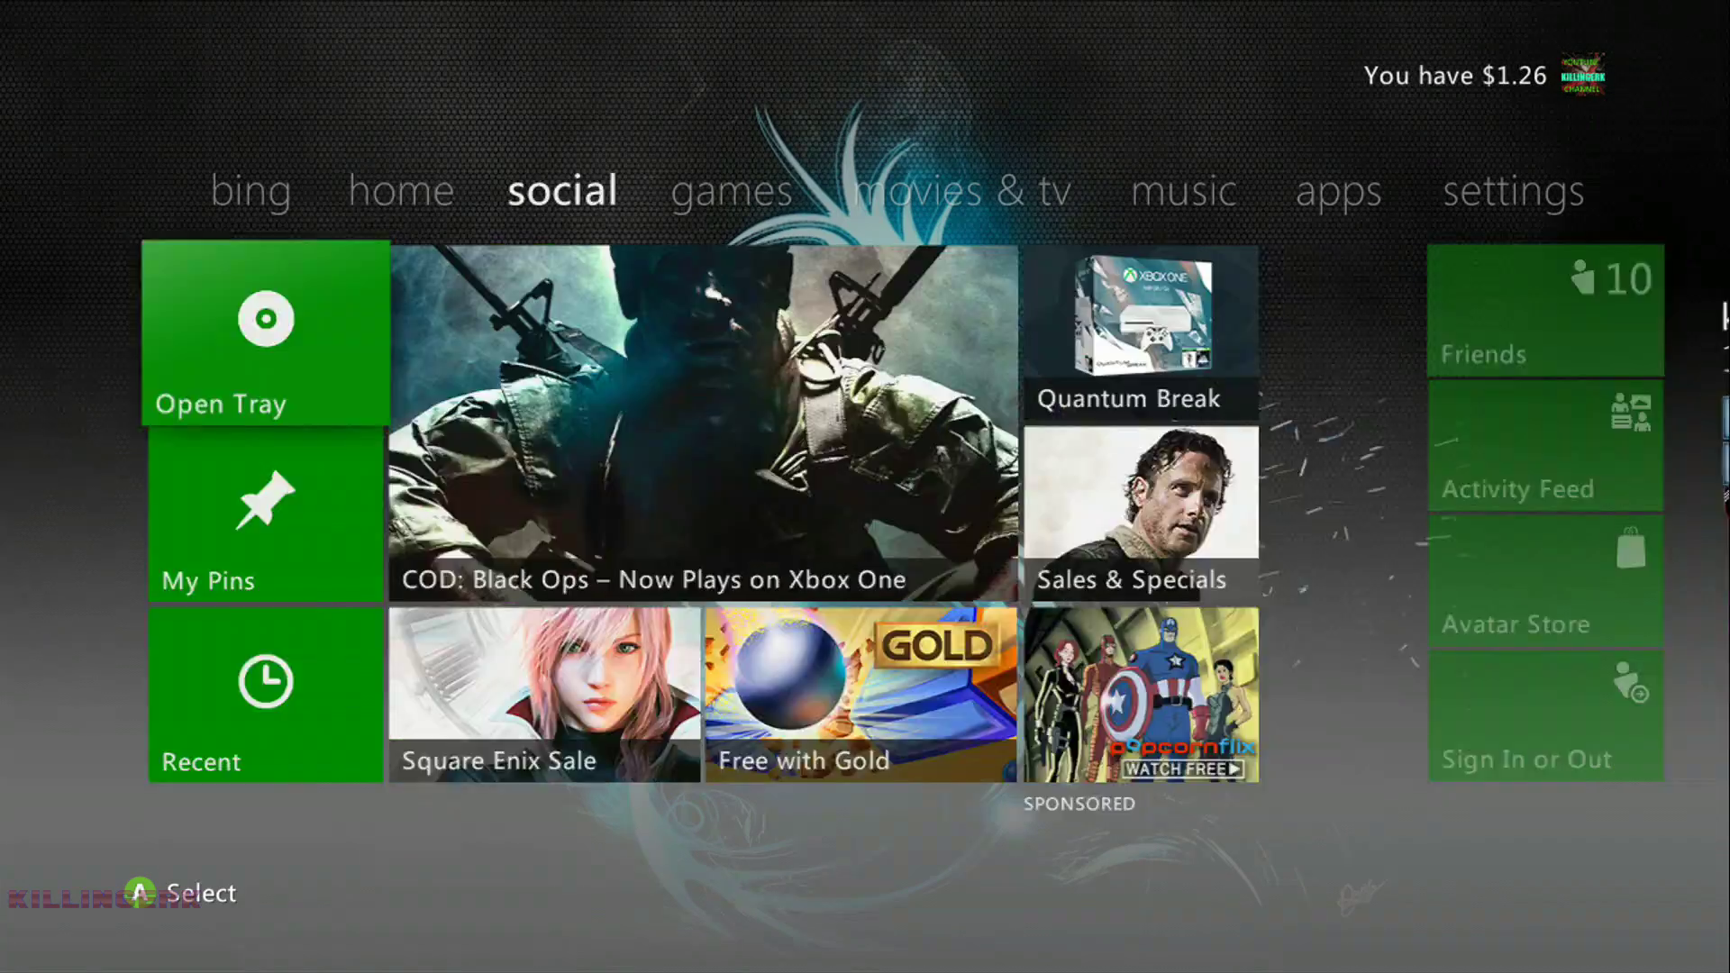
pyautogui.press('Right')
pyautogui.press('Right')
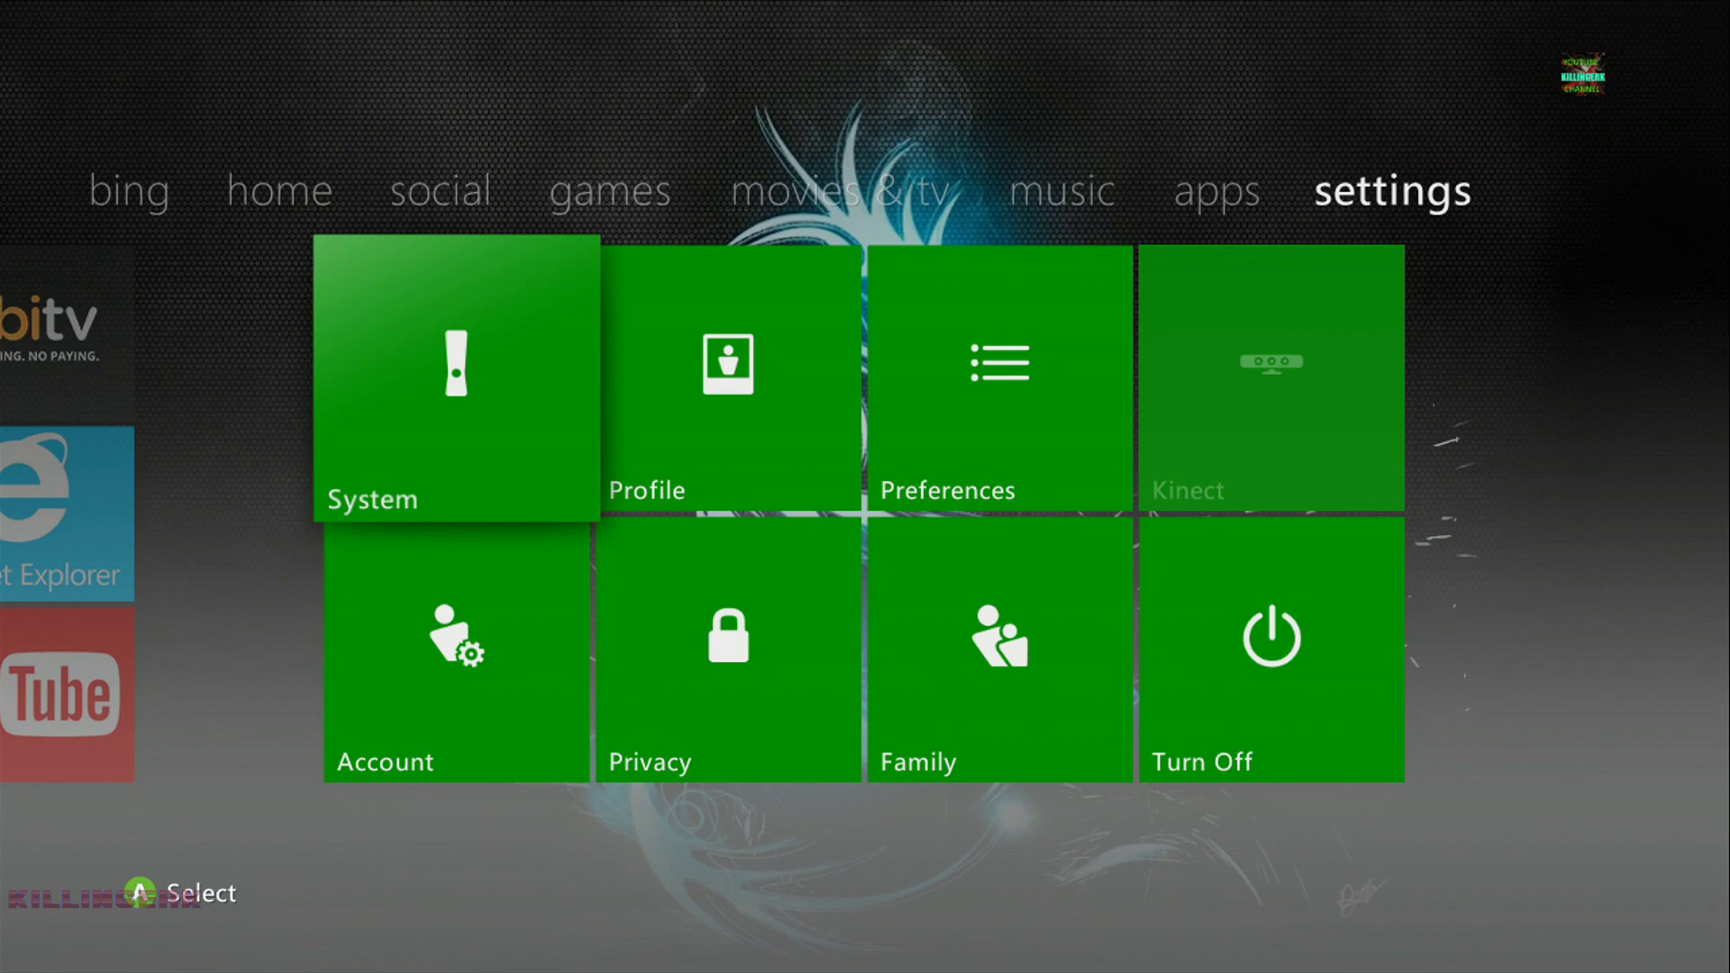
pyautogui.press('Return')
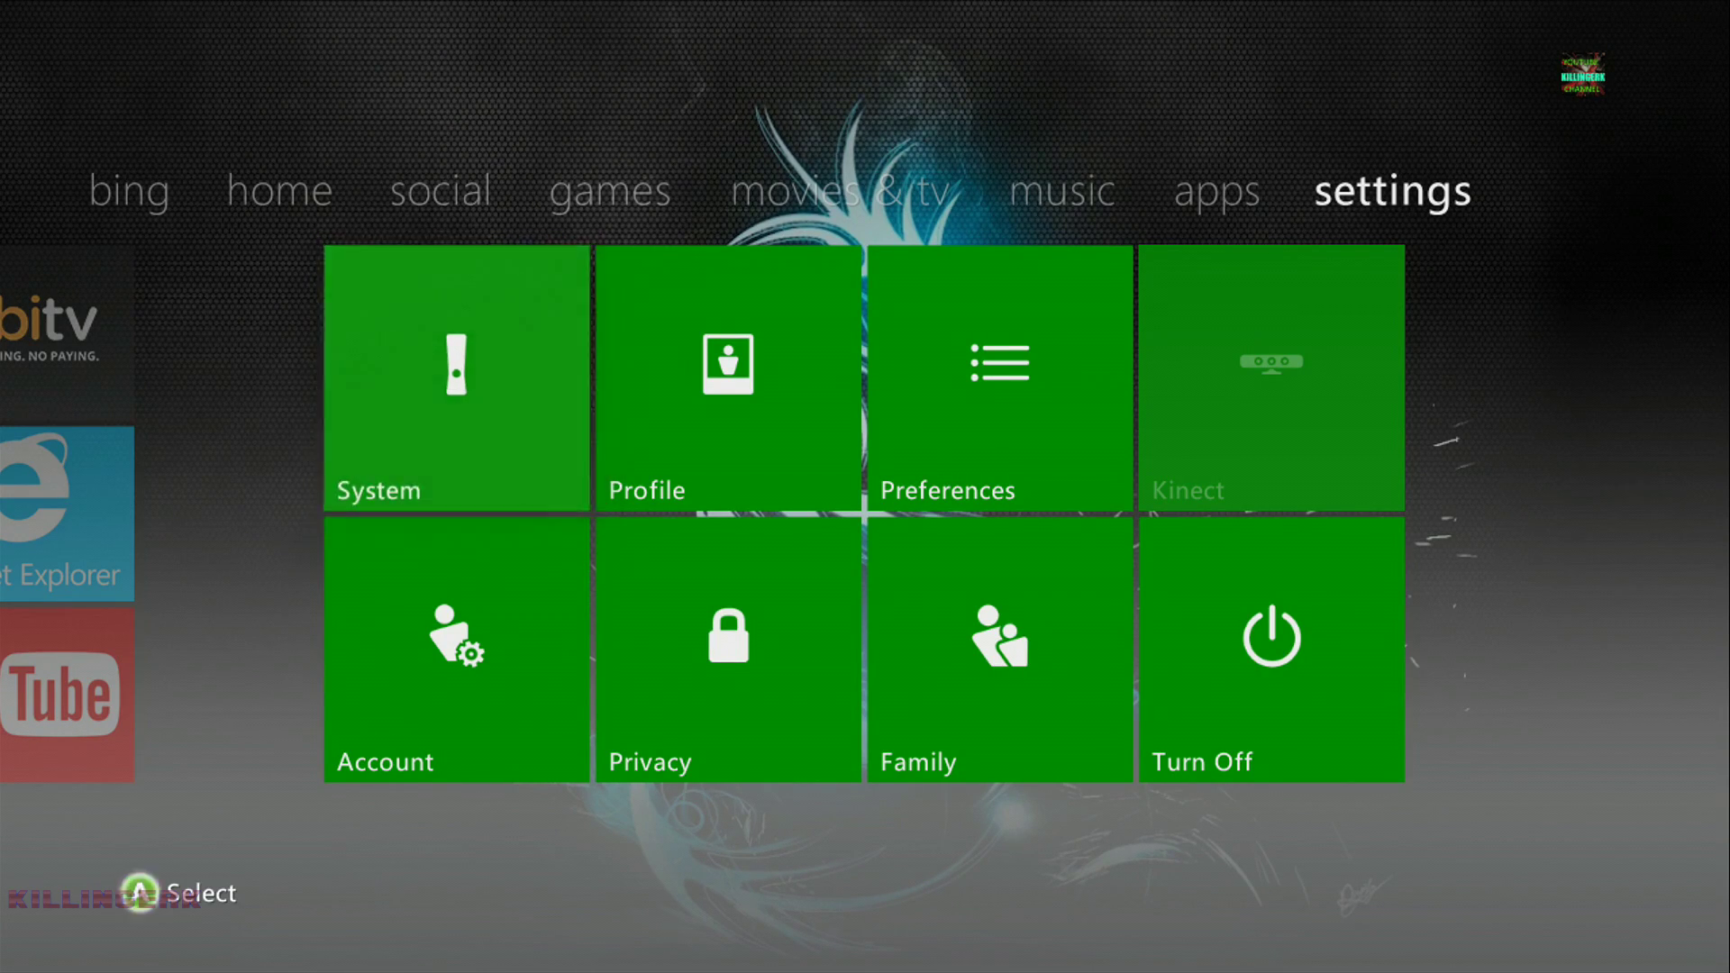
pyautogui.press('Down')
pyautogui.press('Down')
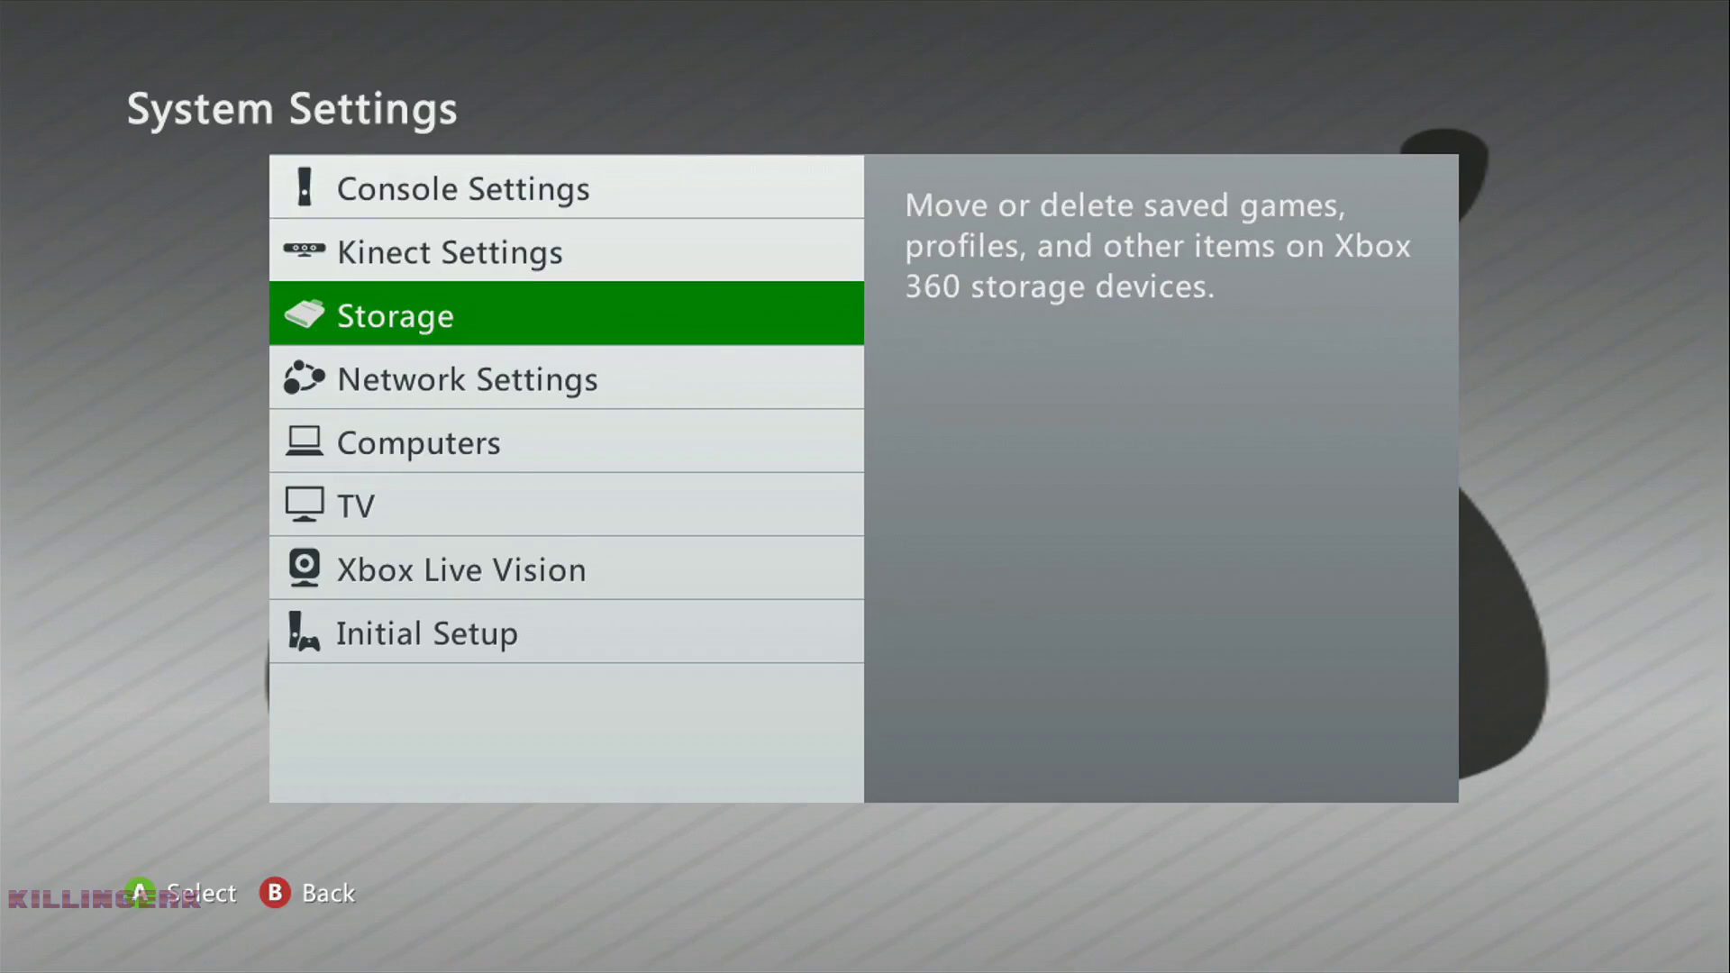
pyautogui.press('Return')
pyautogui.press('Escape')
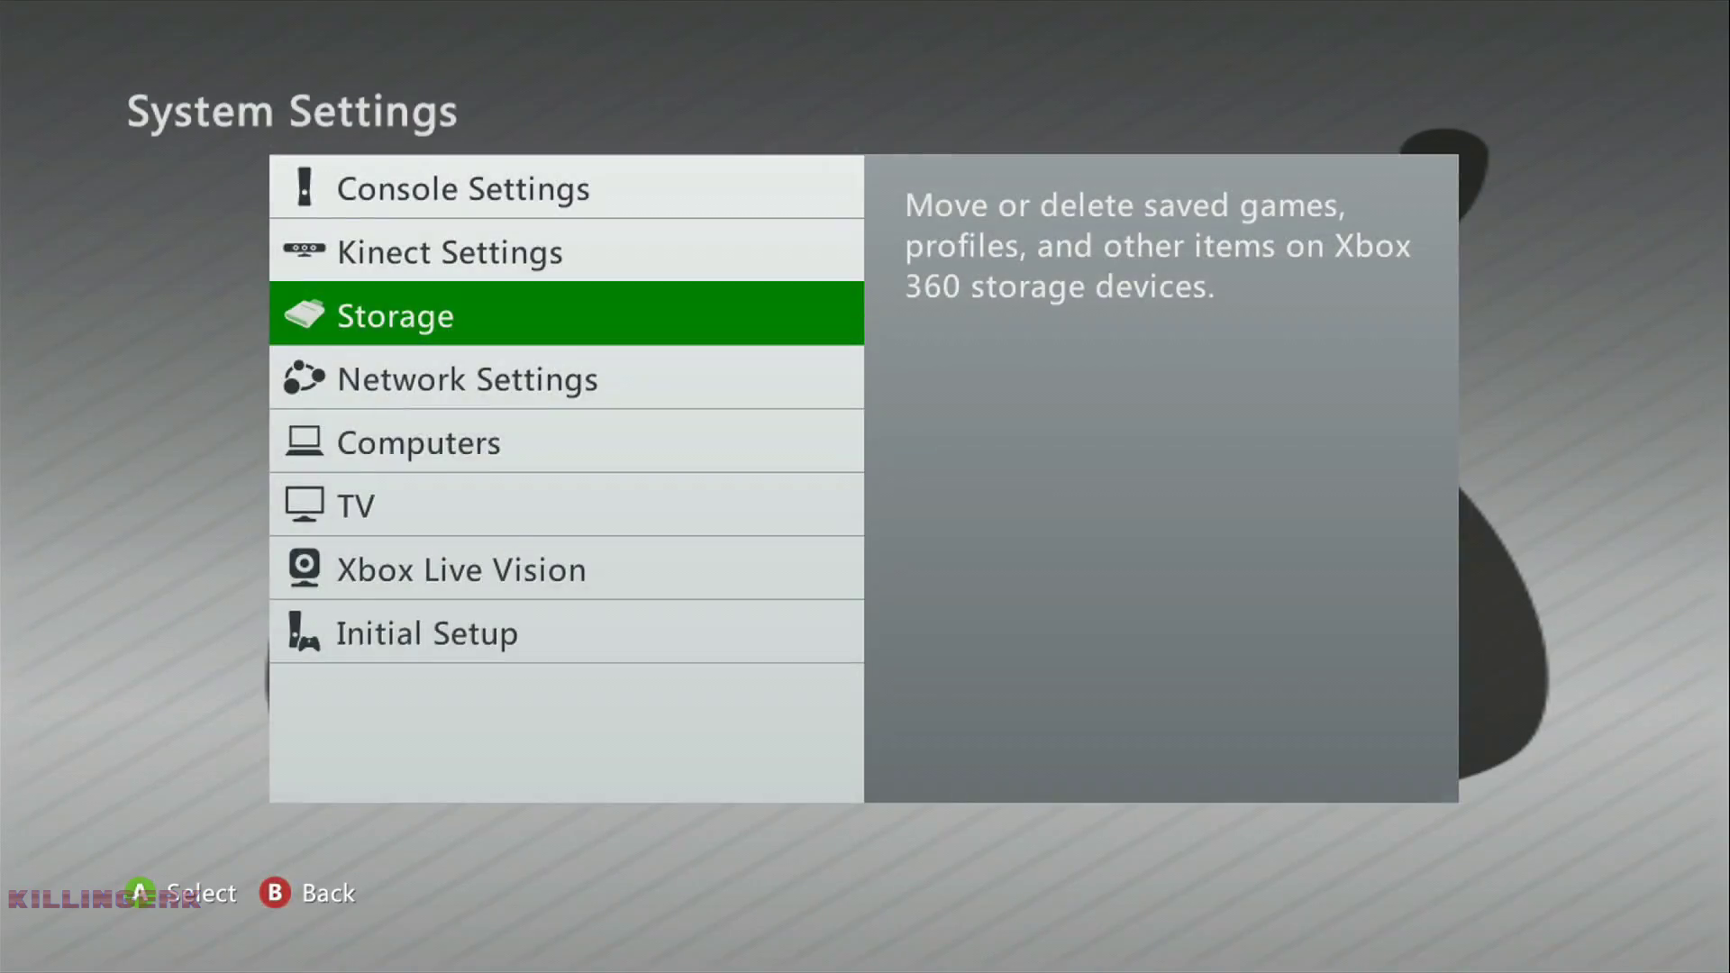
pyautogui.press('Escape')
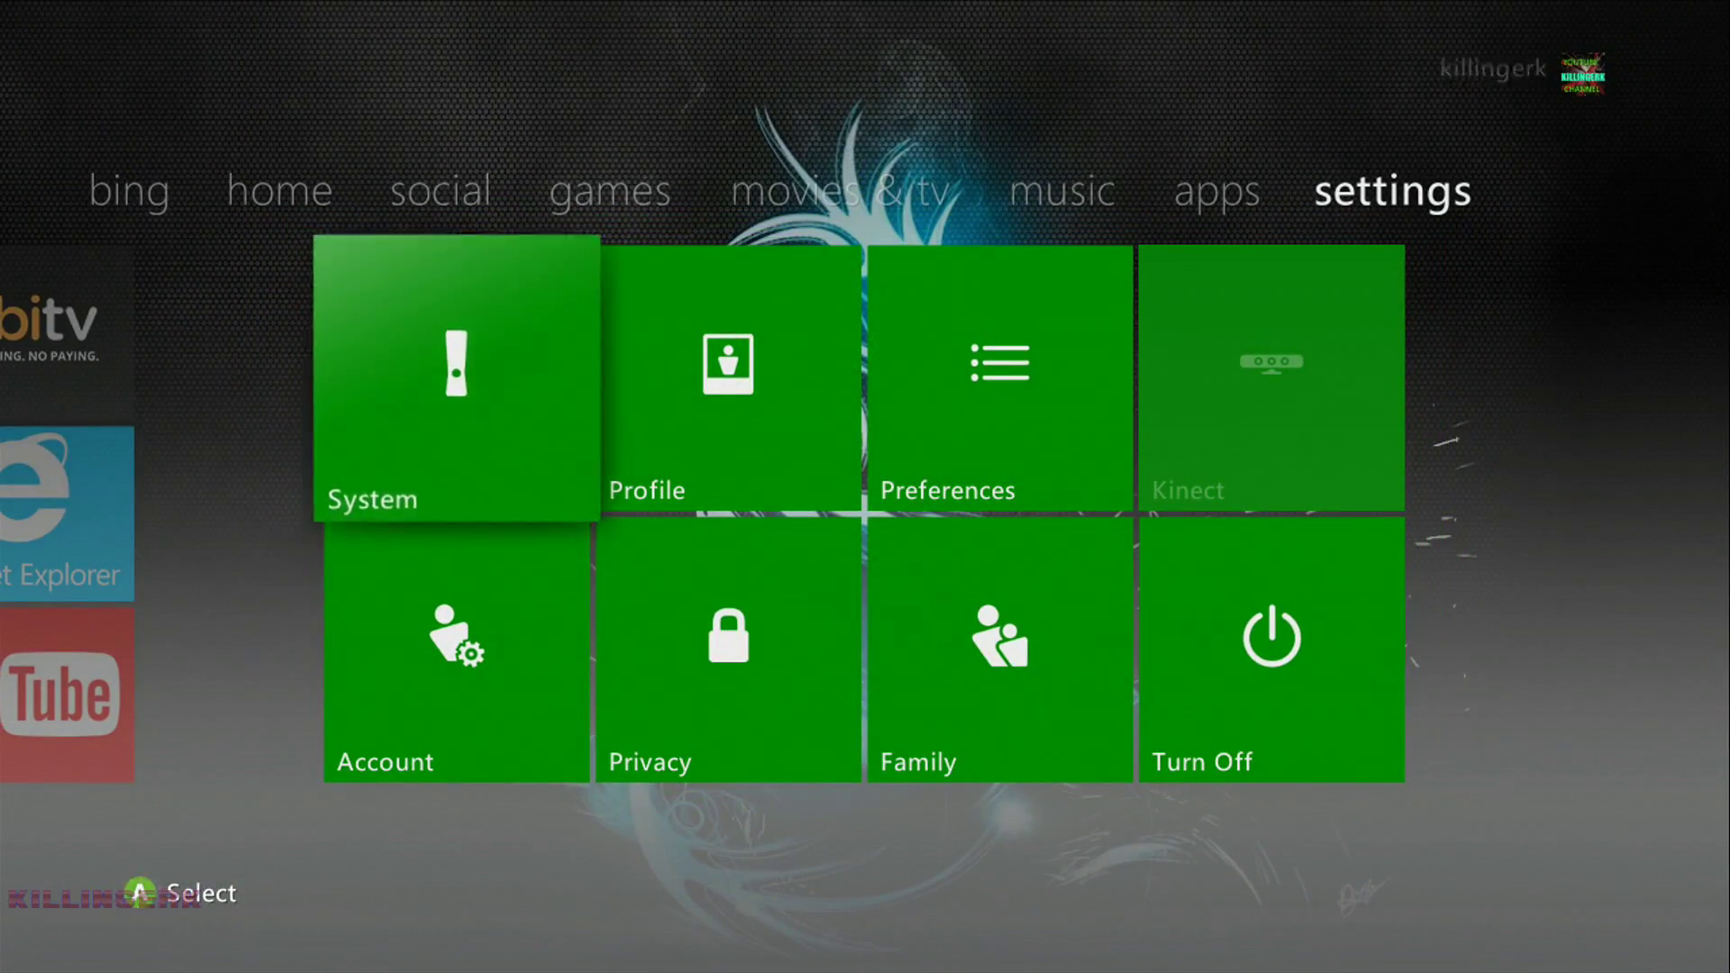
# Open the Storage page in the console's System Settings
pyautogui.press('Return')
pyautogui.press('Down')
pyautogui.press('Down')
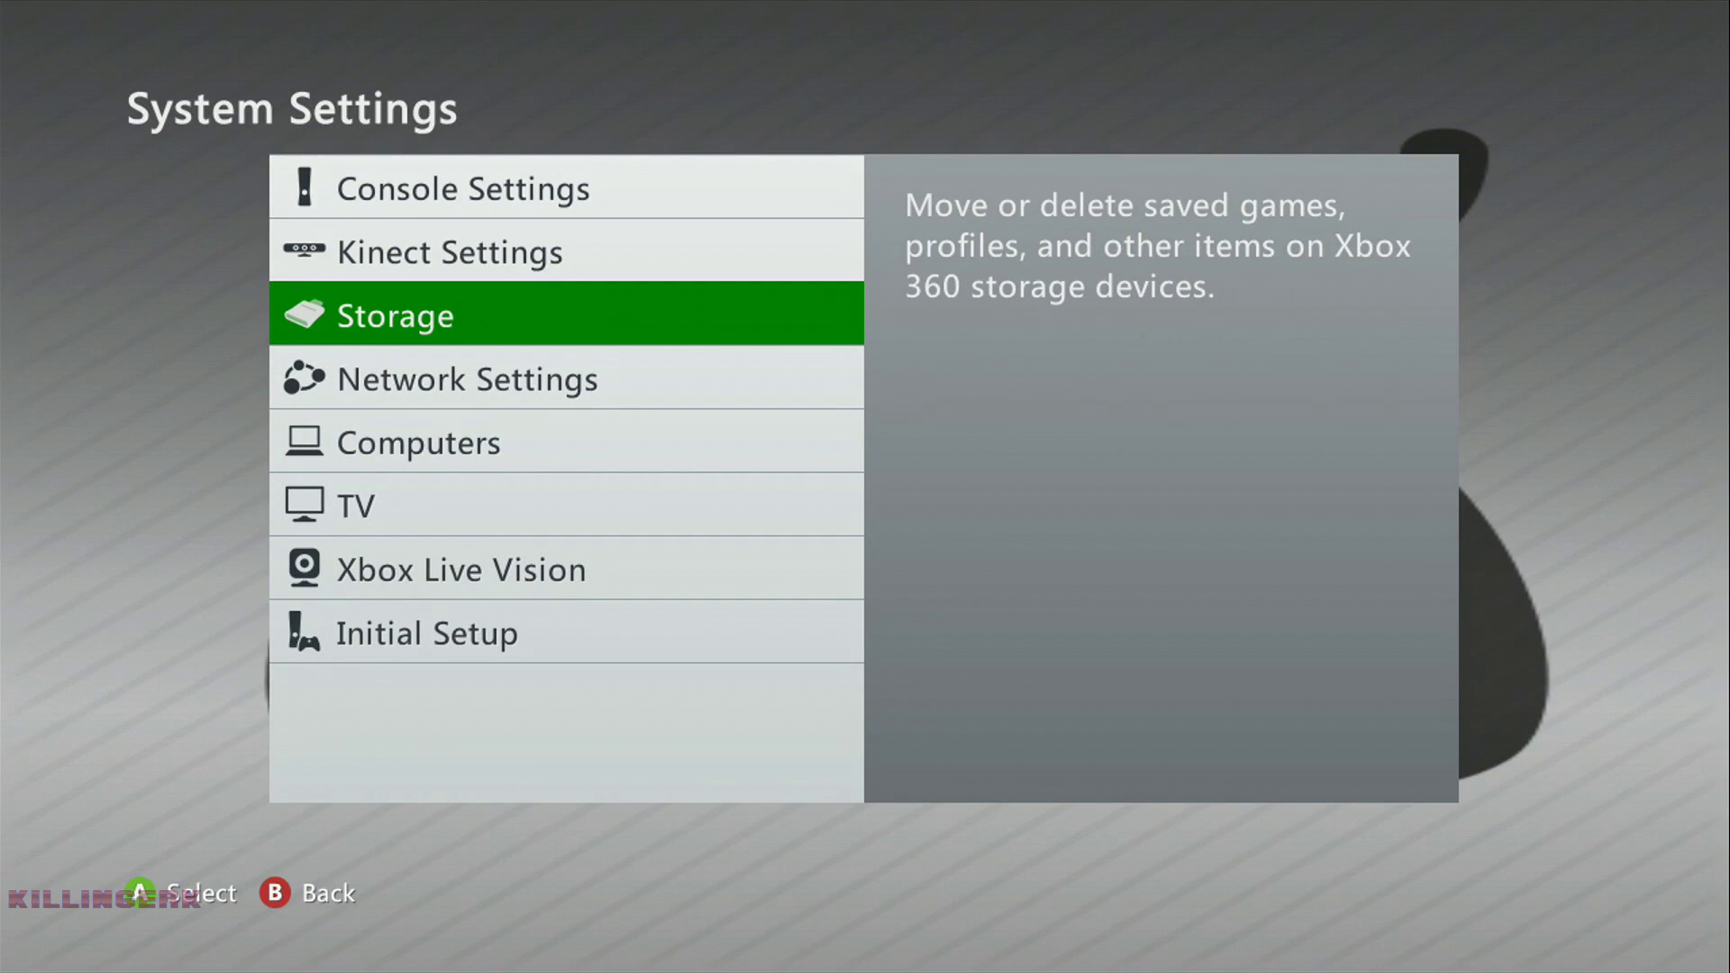
pyautogui.press('Return')
# Examine the console's list of storage devices, including the unformatted USB drive
pyautogui.press('Down')
pyautogui.press('Down')
pyautogui.press('Down')
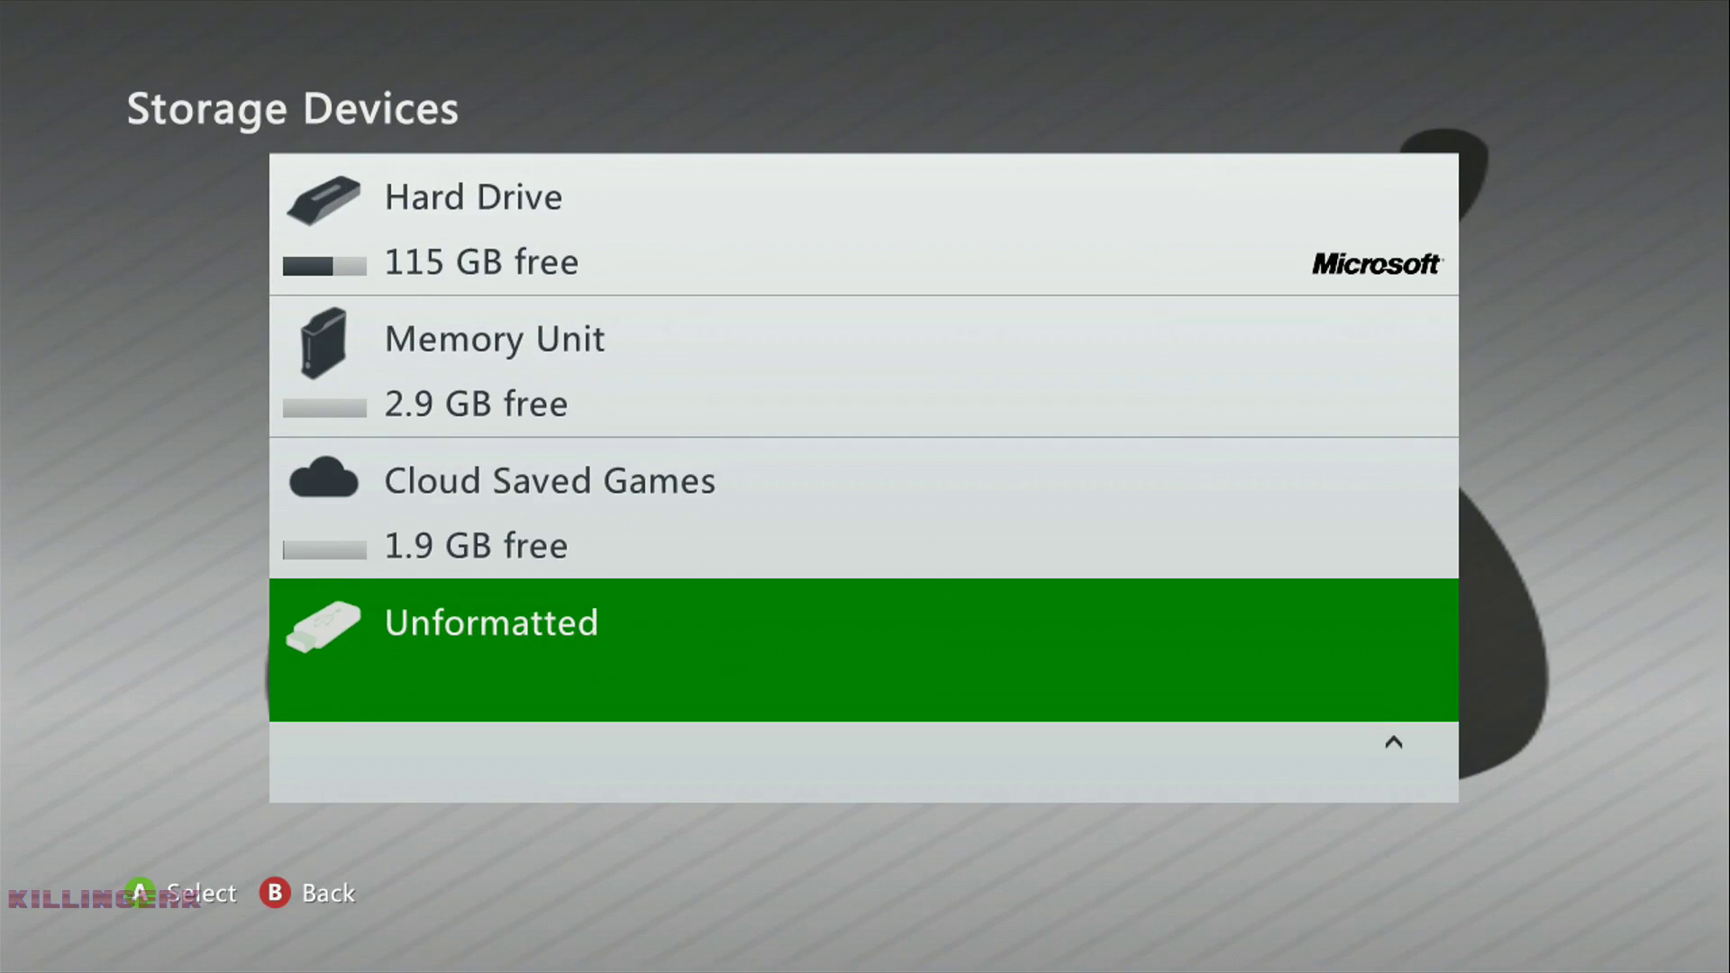
pyautogui.press('Down')
pyautogui.press('Up')
pyautogui.press('Down')
pyautogui.press('Down')
pyautogui.press('Down')
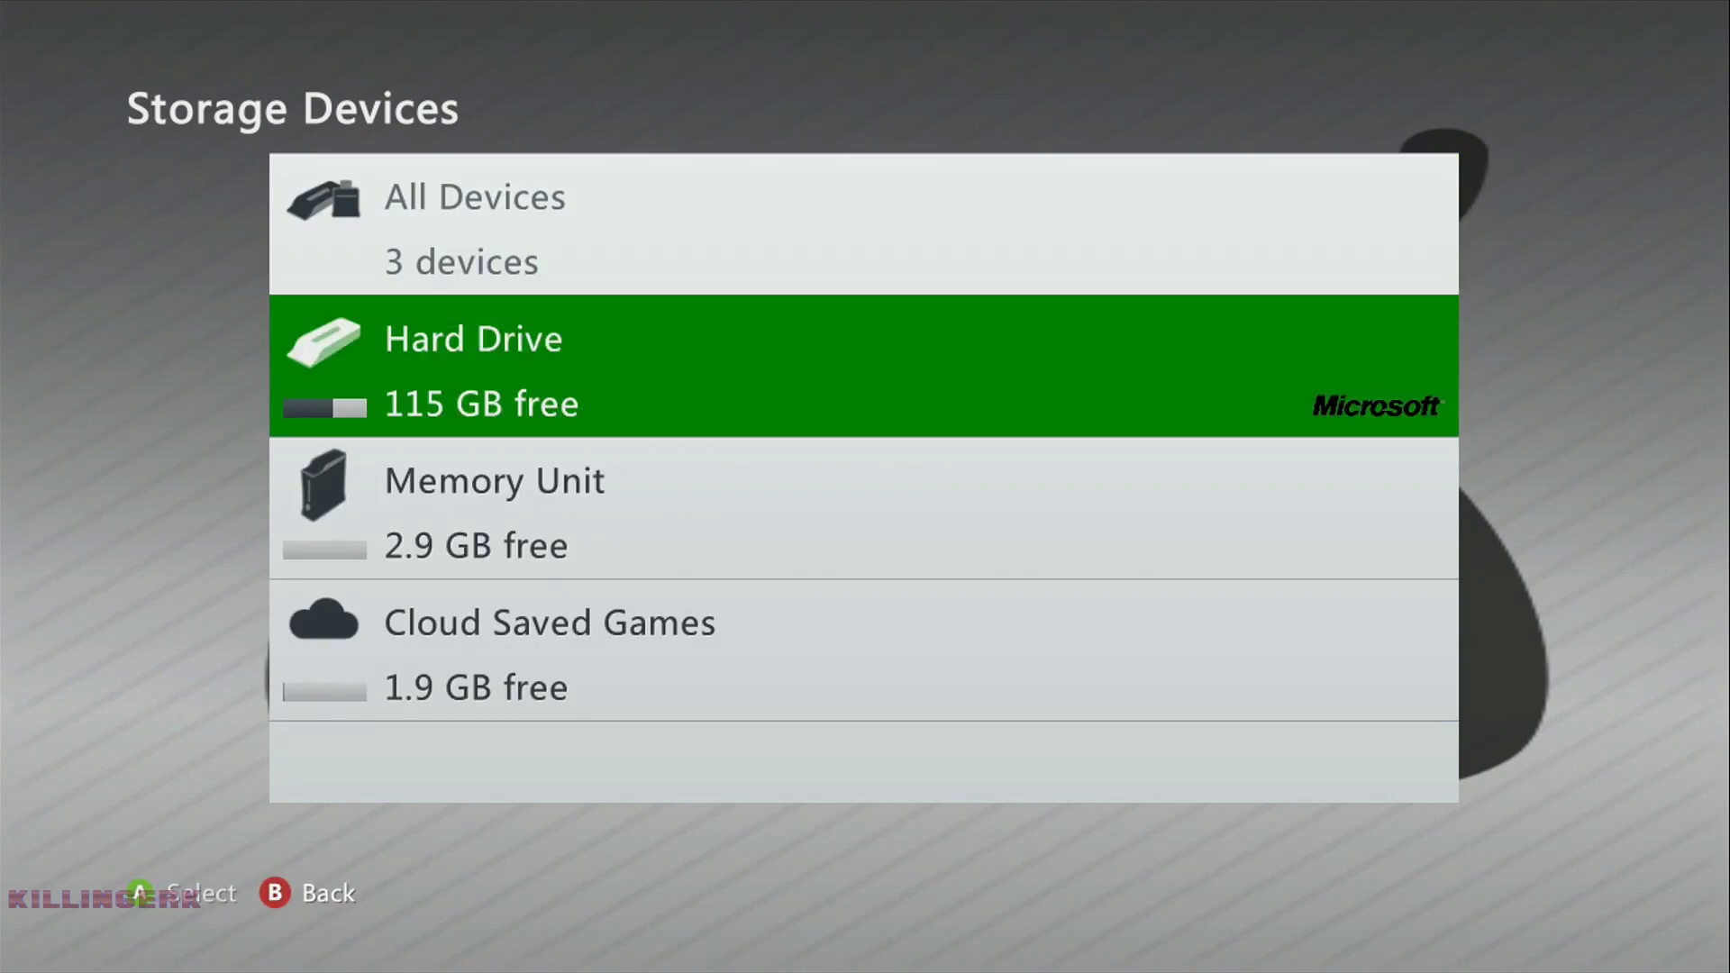
pyautogui.press('Down')
pyautogui.press('Down')
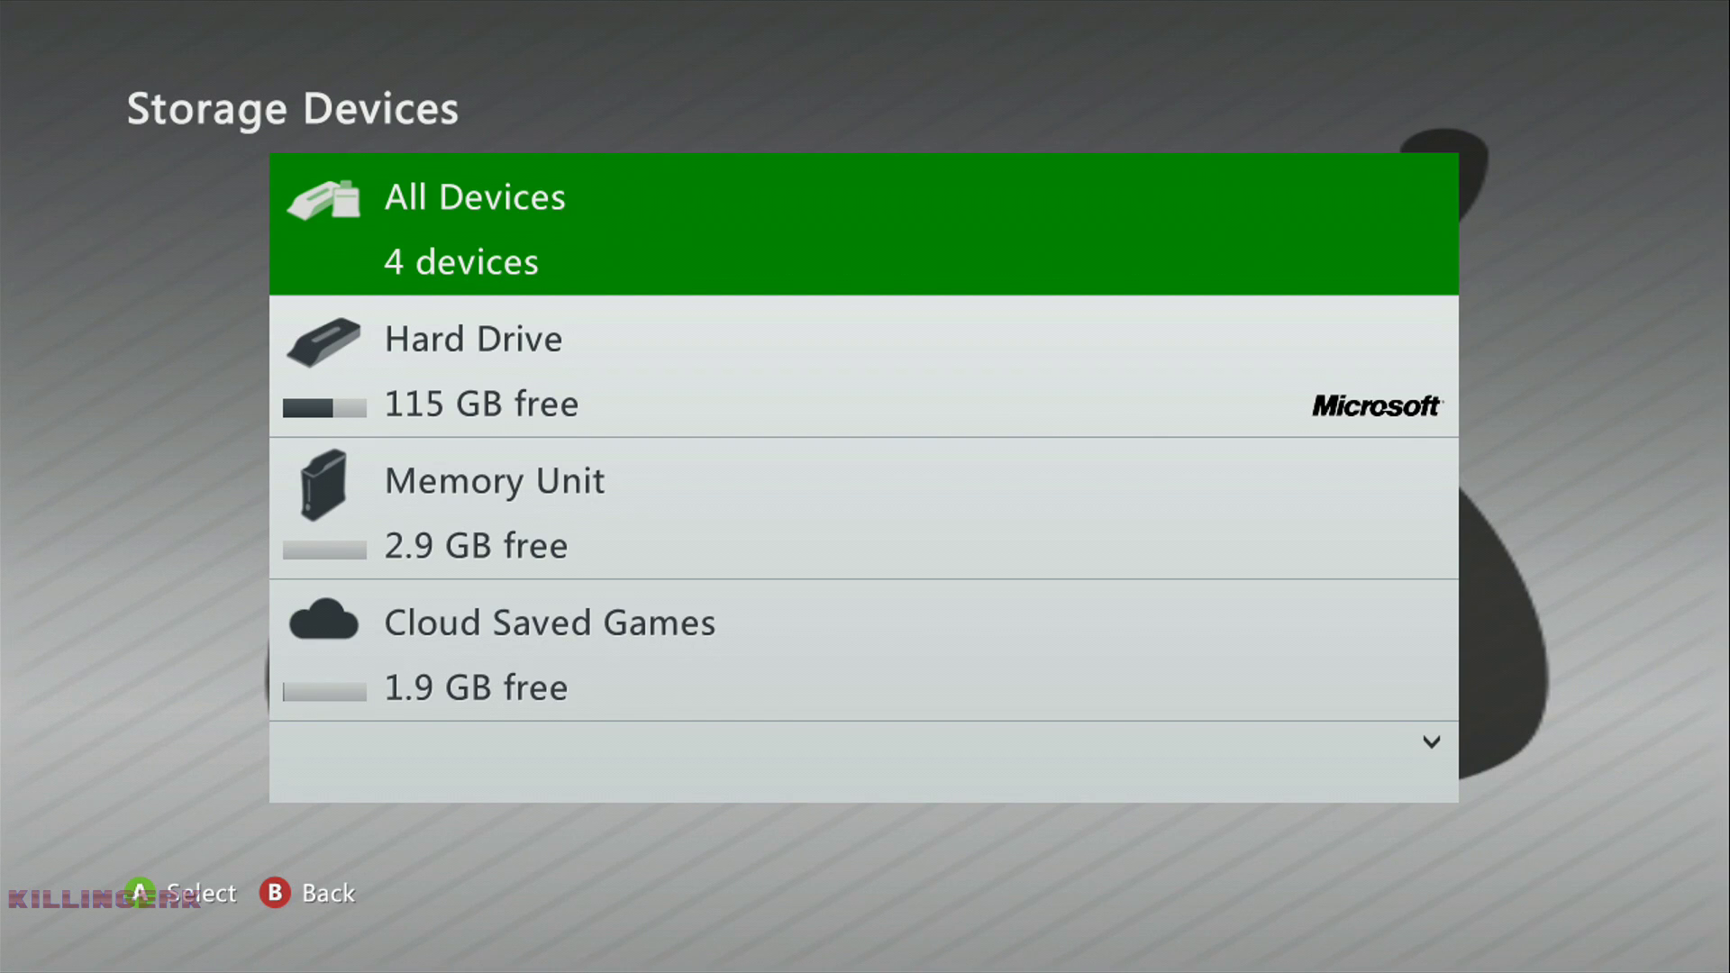
# Format the unformatted USB storage device, agreeing to remove all content on it
pyautogui.press('Down')
pyautogui.press('Down')
pyautogui.press('Down')
pyautogui.press('Down')
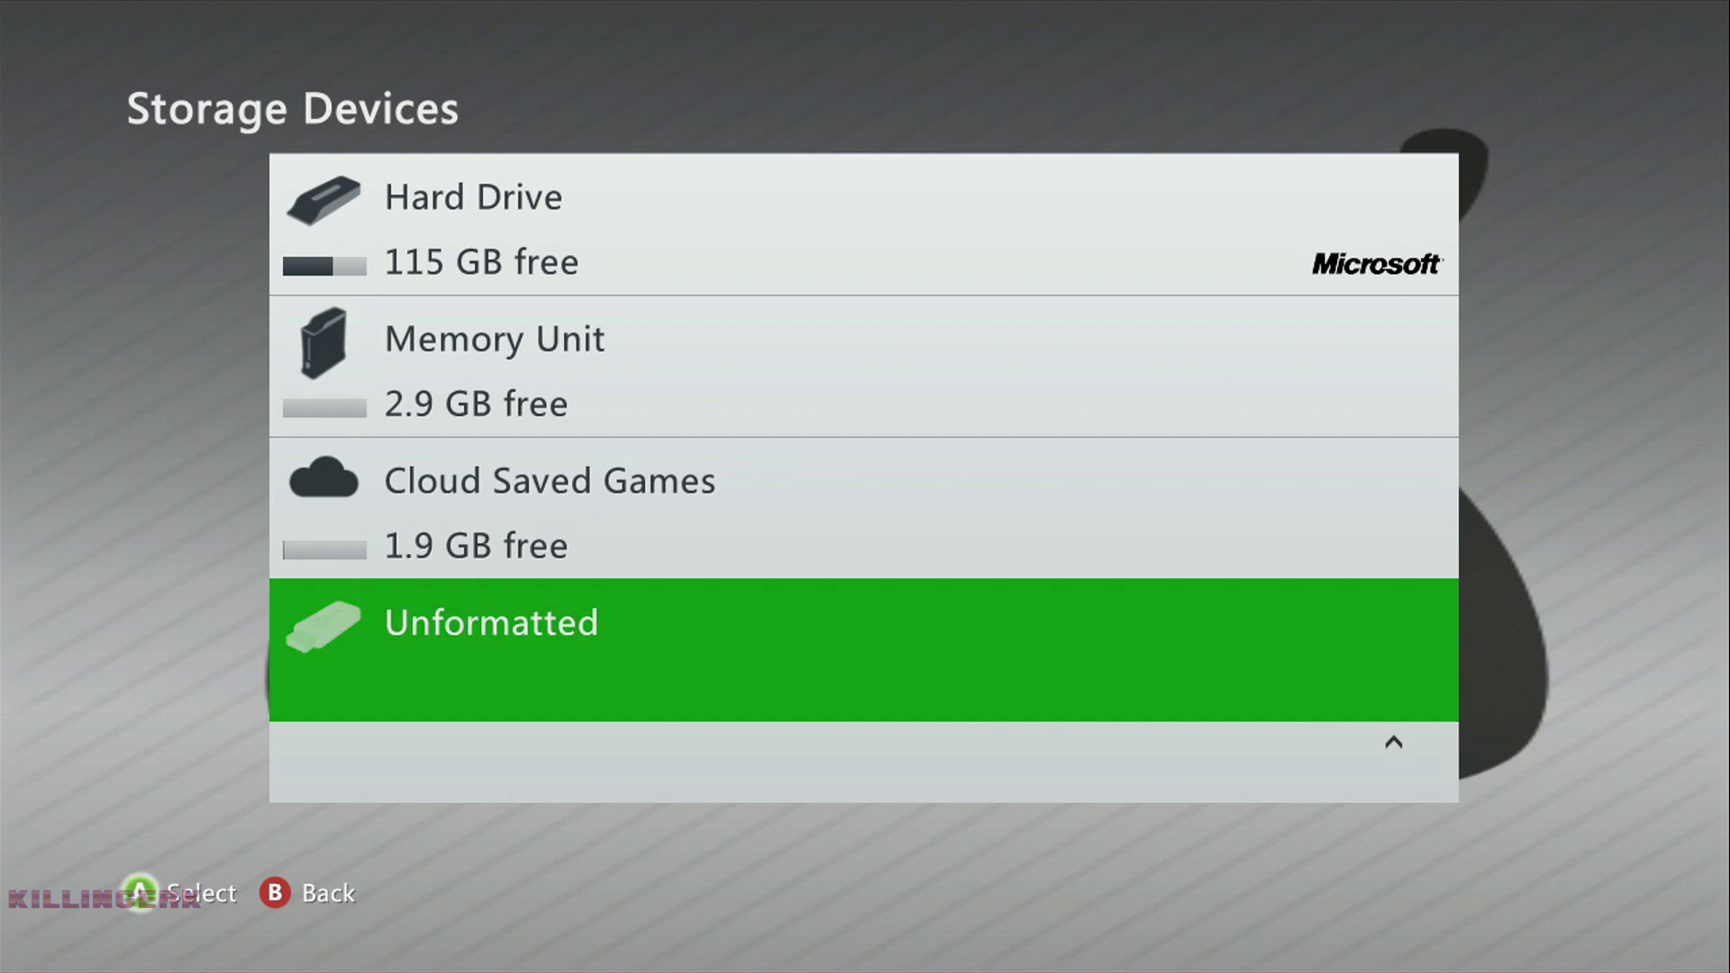
pyautogui.press('Return')
pyautogui.press('Return')
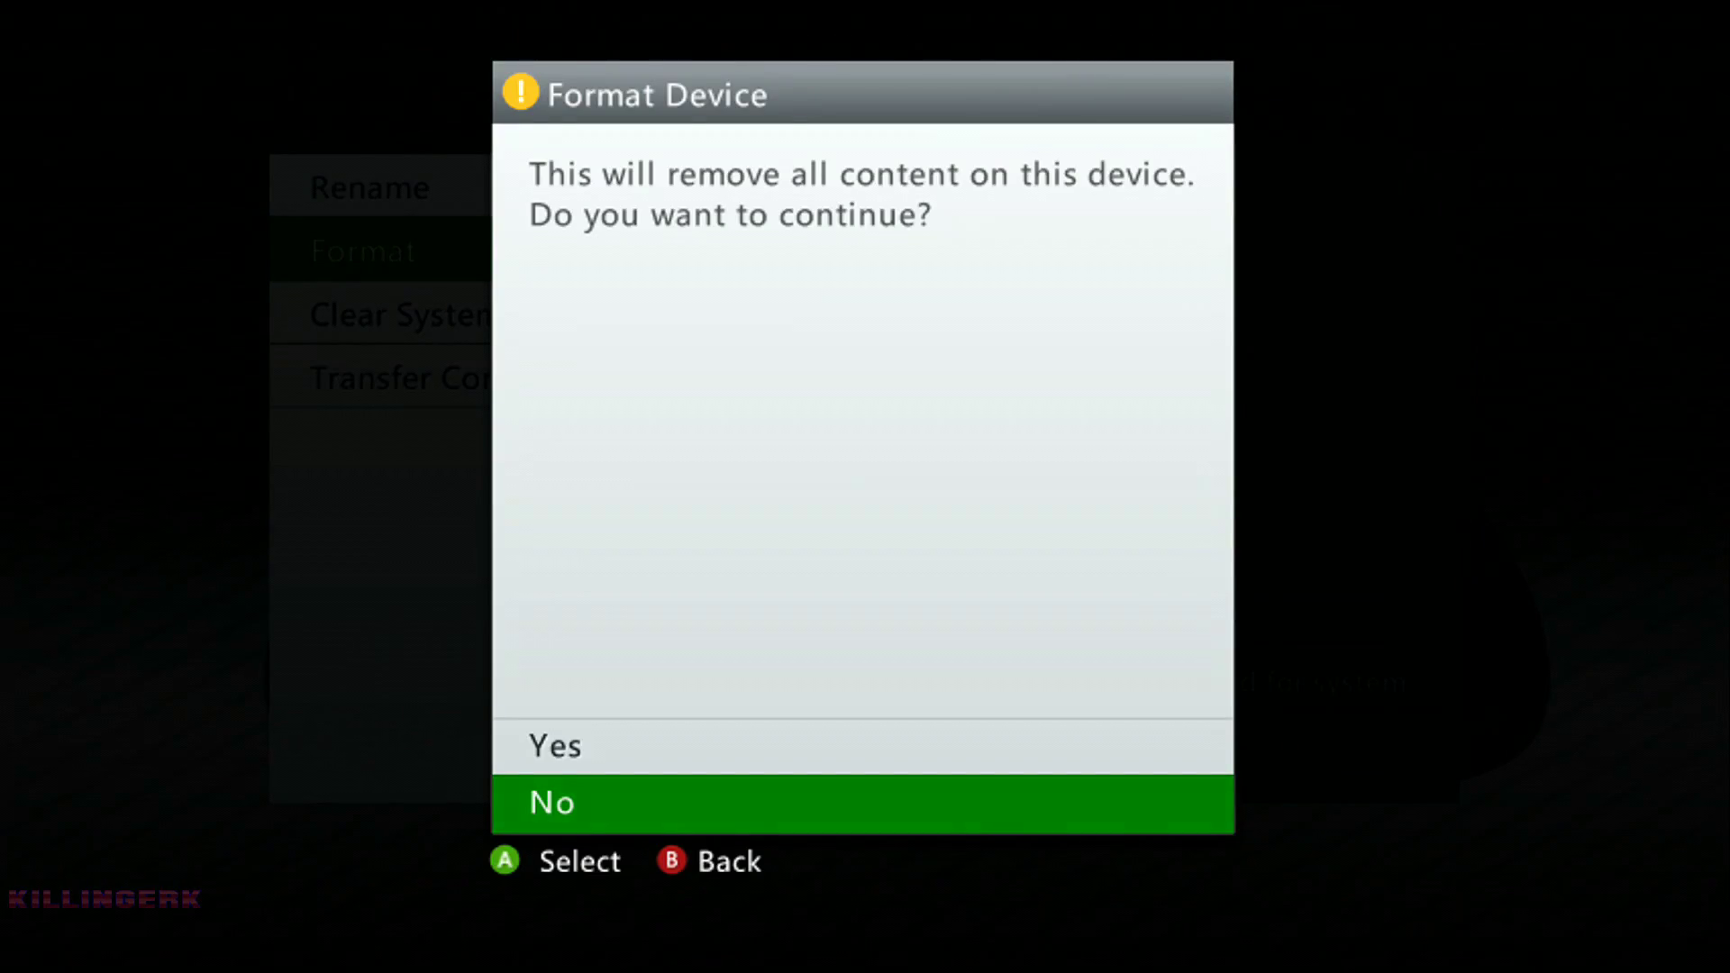
pyautogui.press('Up')
pyautogui.press('Return')
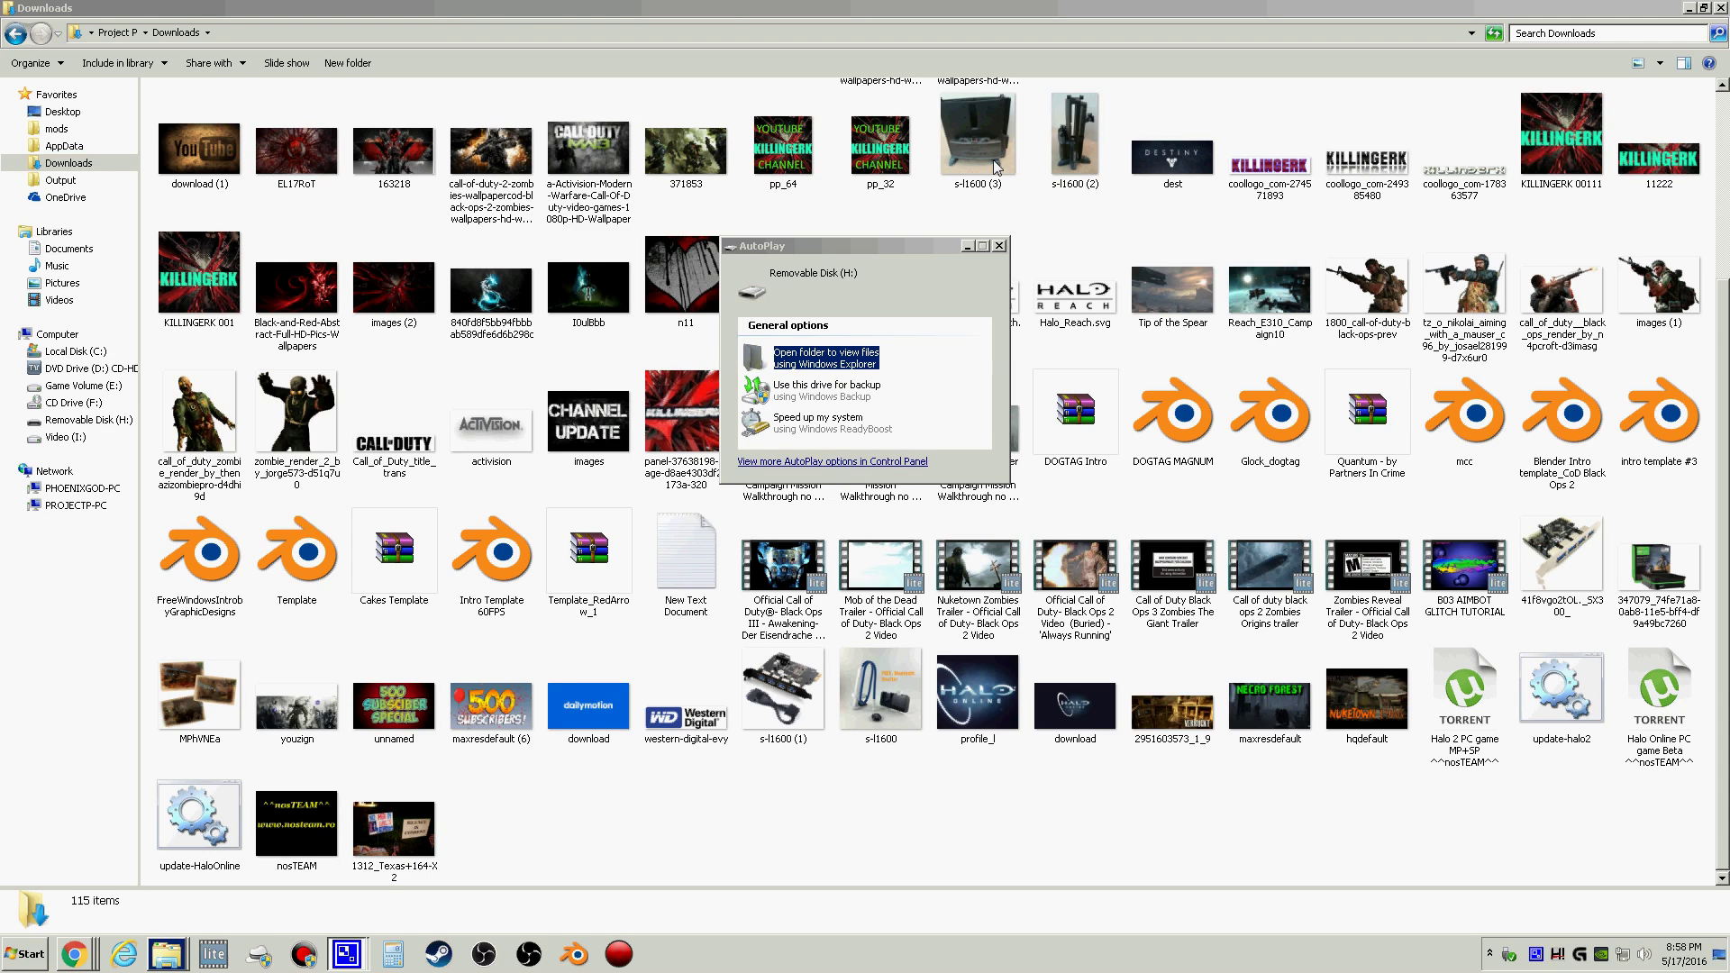
# On the Windows PC, dismiss the AutoPlay prompt for Removable Disk (H:) and restore the Downloads window to a smaller size
pyautogui.click(999, 246)
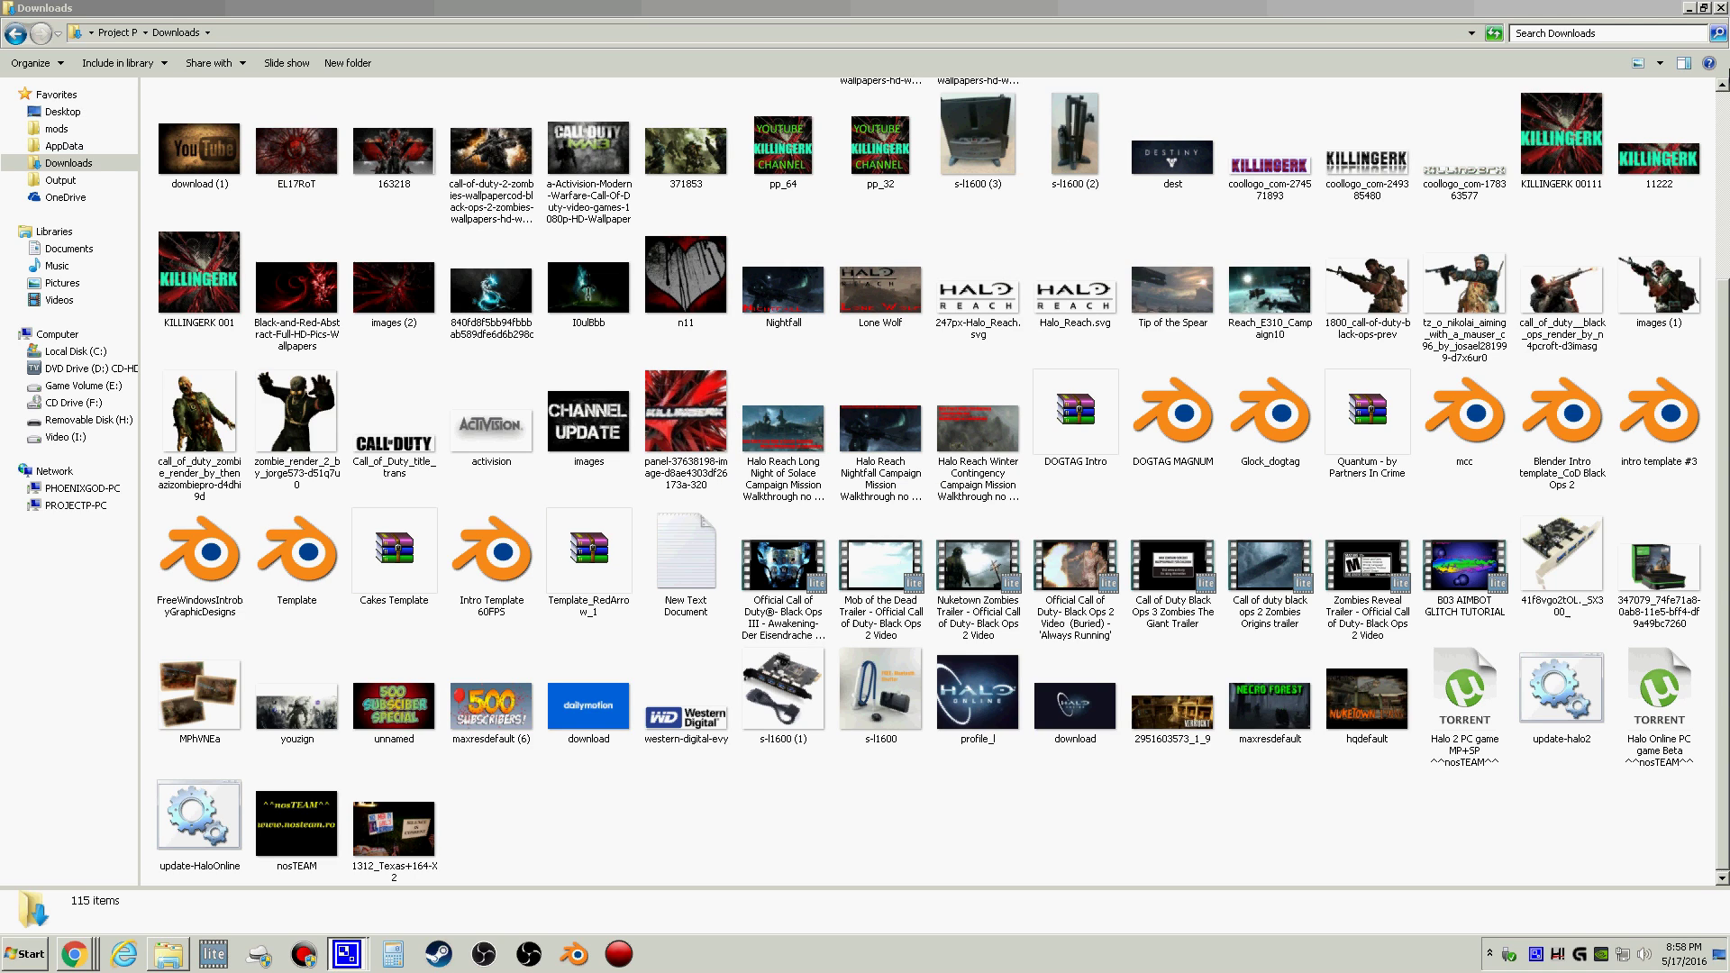
pyautogui.doubleClick(1406, 8)
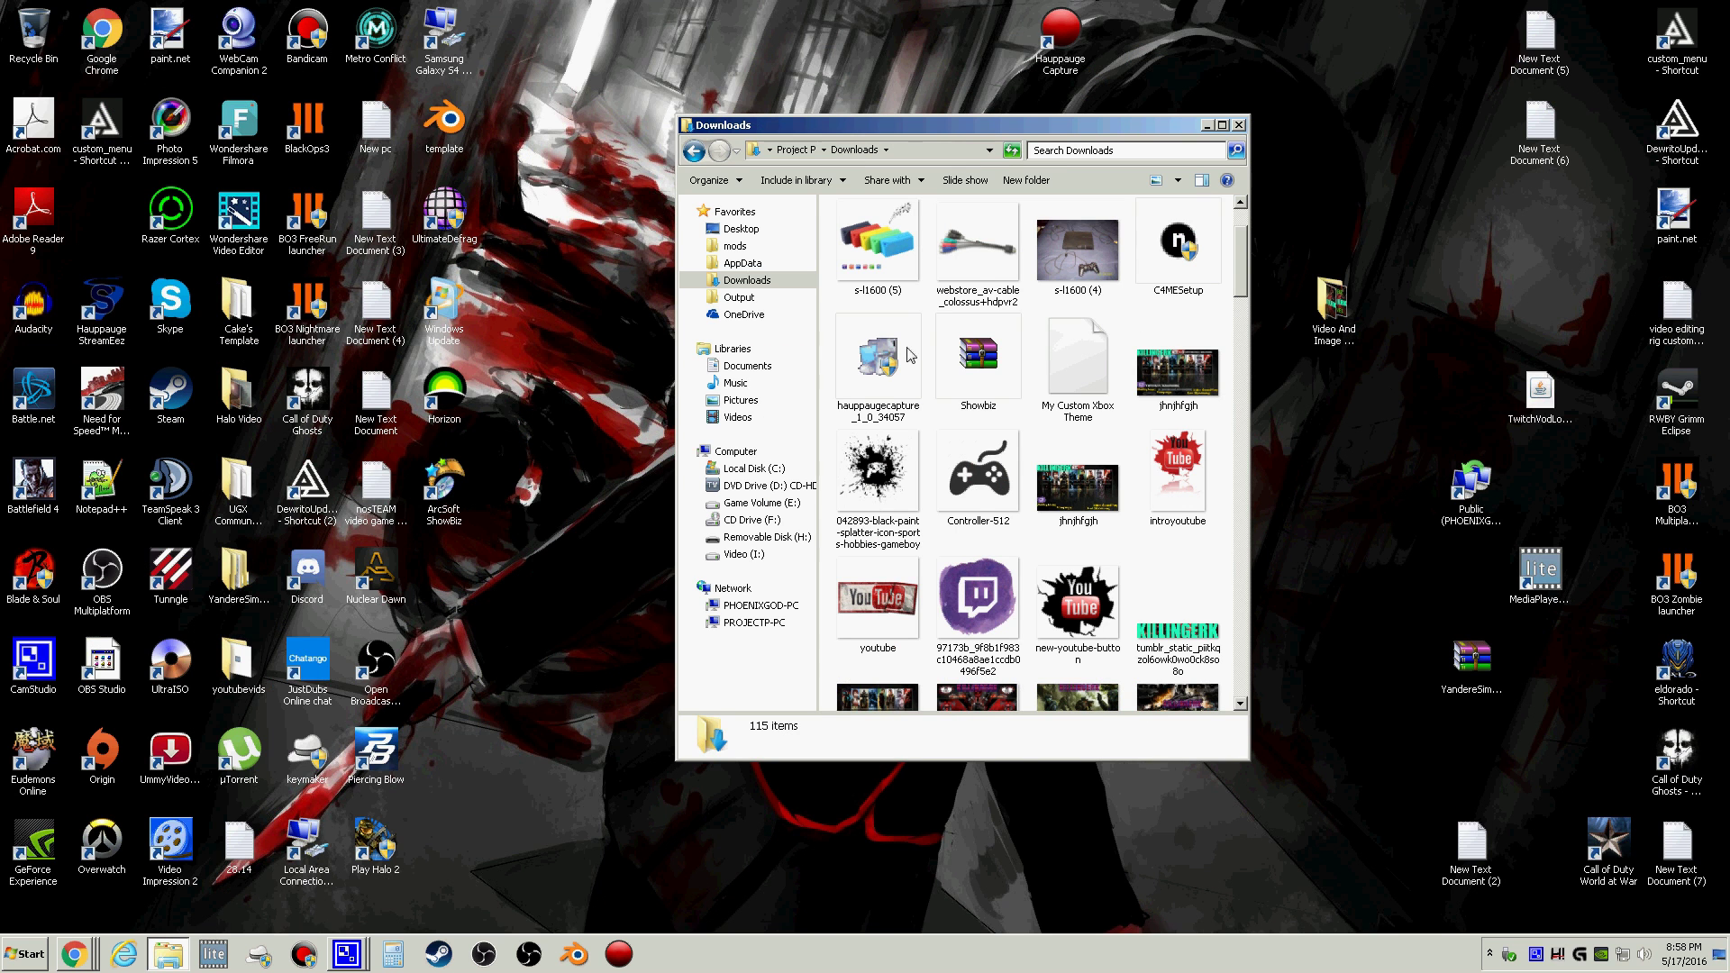
# Move the Horizon shortcut to the empty desktop spot beside UltimateDefrag and copy its name
pyautogui.moveTo(462, 417); pyautogui.dragTo(531, 227)
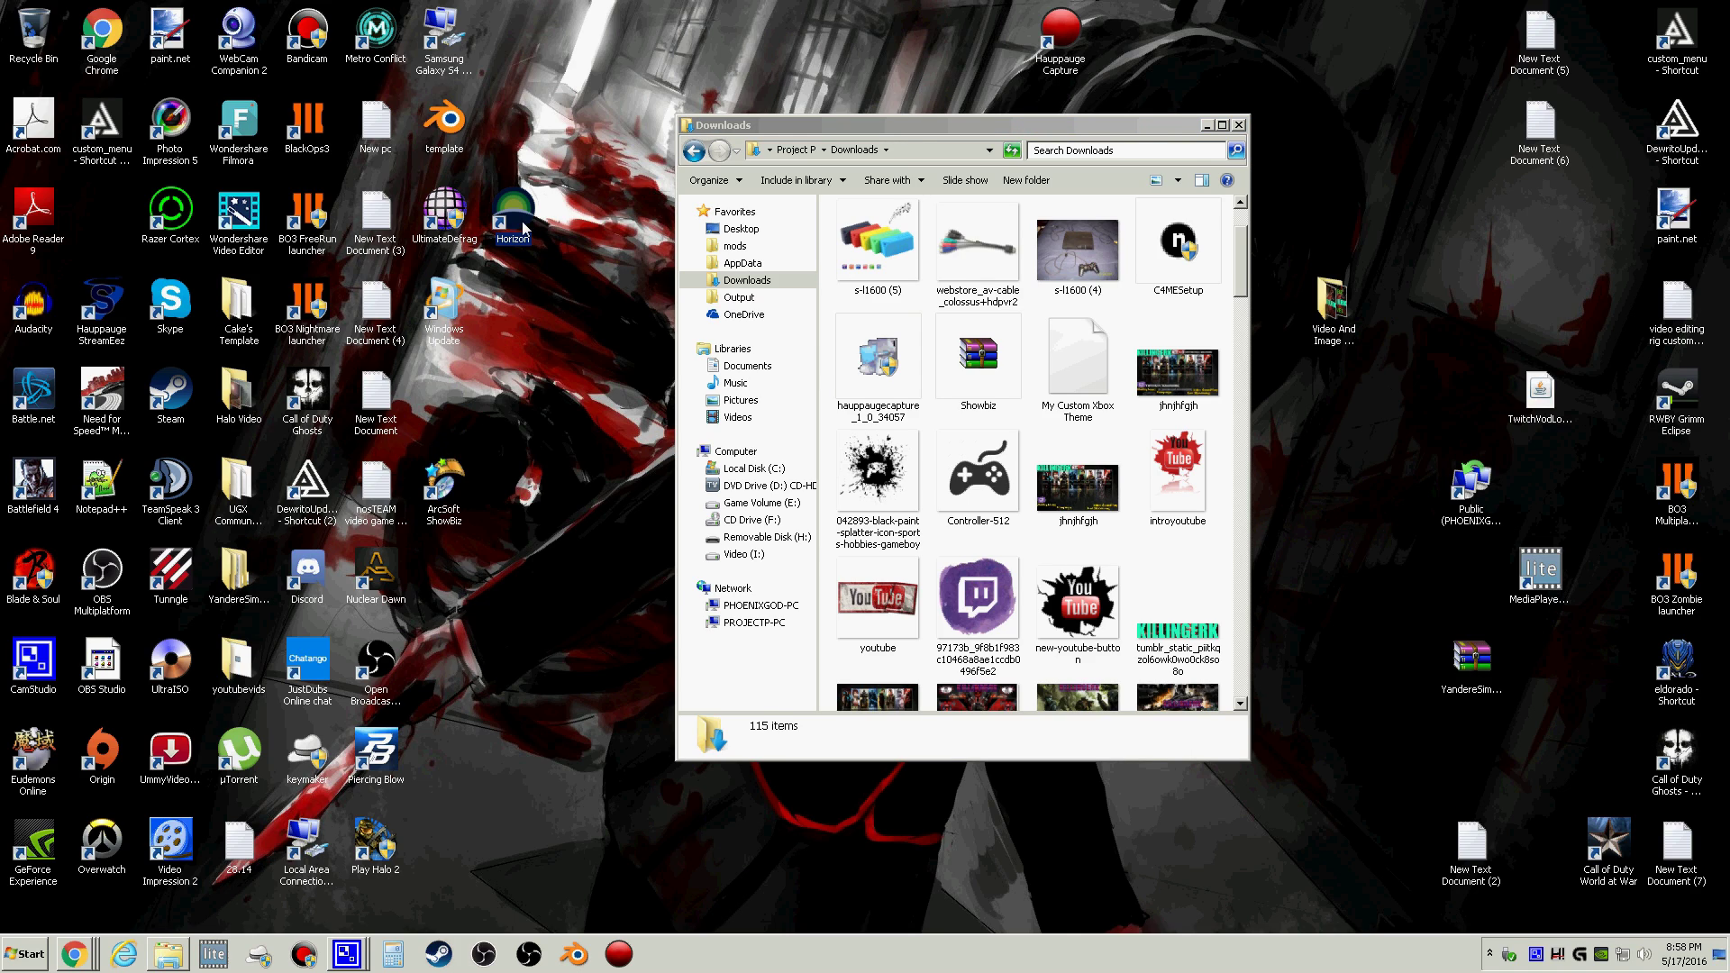
pyautogui.rightClick(527, 226)
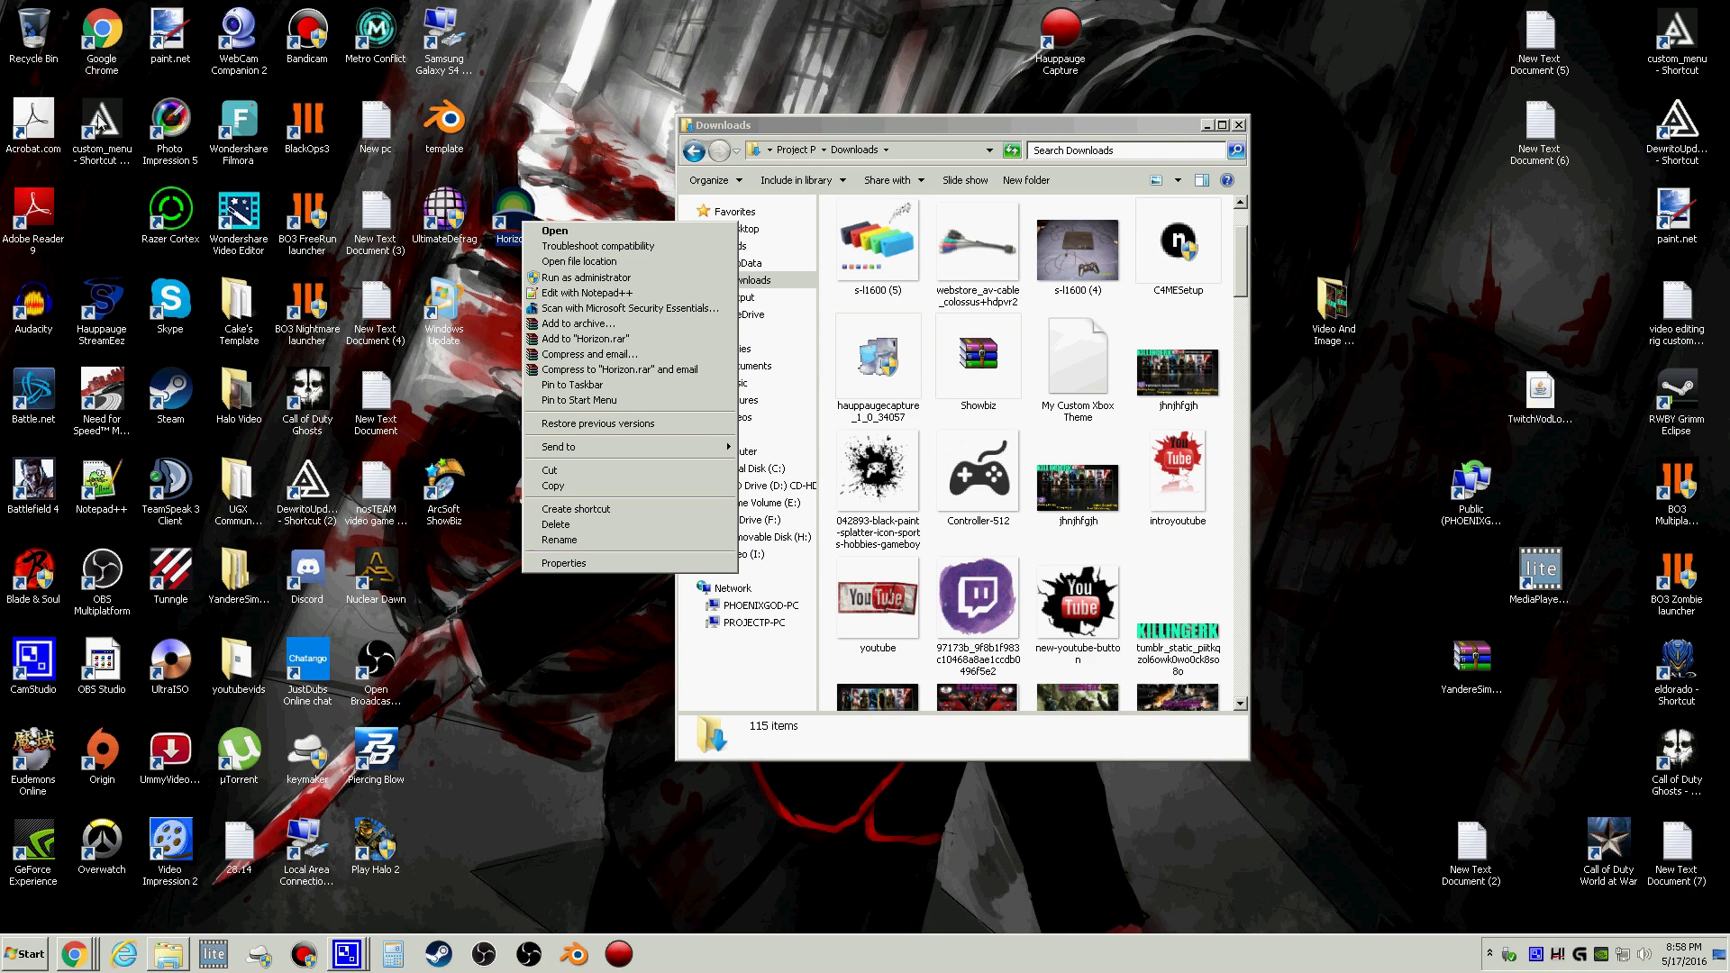
pyautogui.click(559, 540)
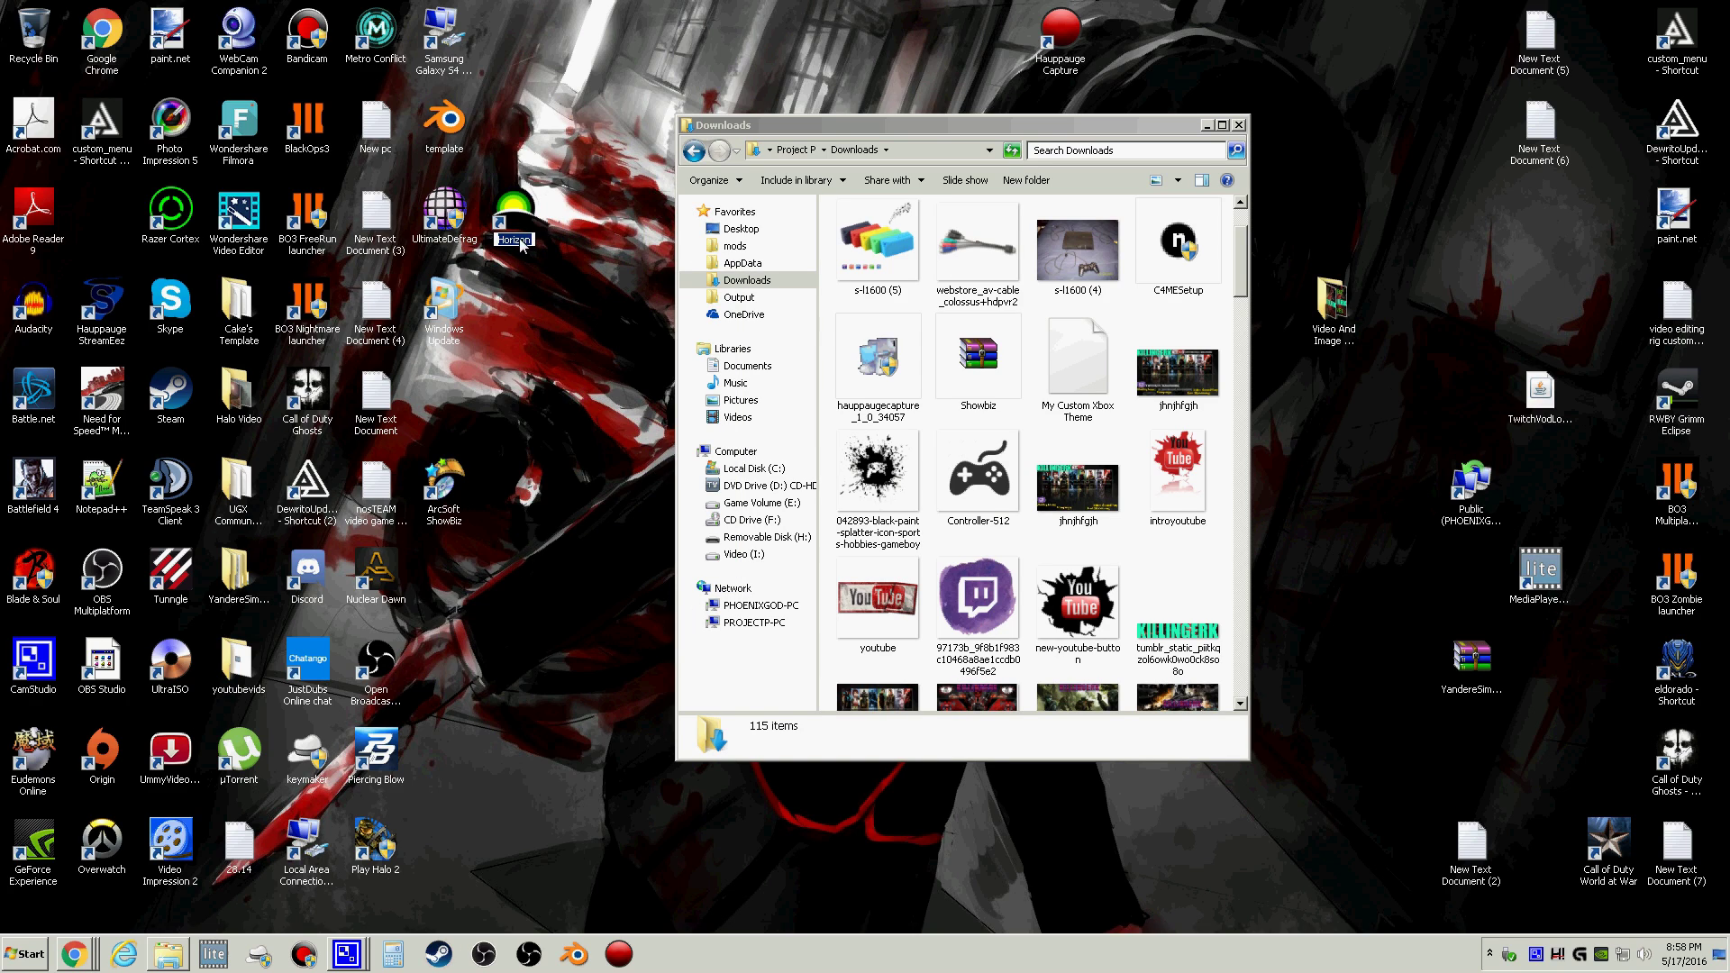
pyautogui.rightClick(526, 238)
pyautogui.click(554, 293)
pyautogui.press('Return')
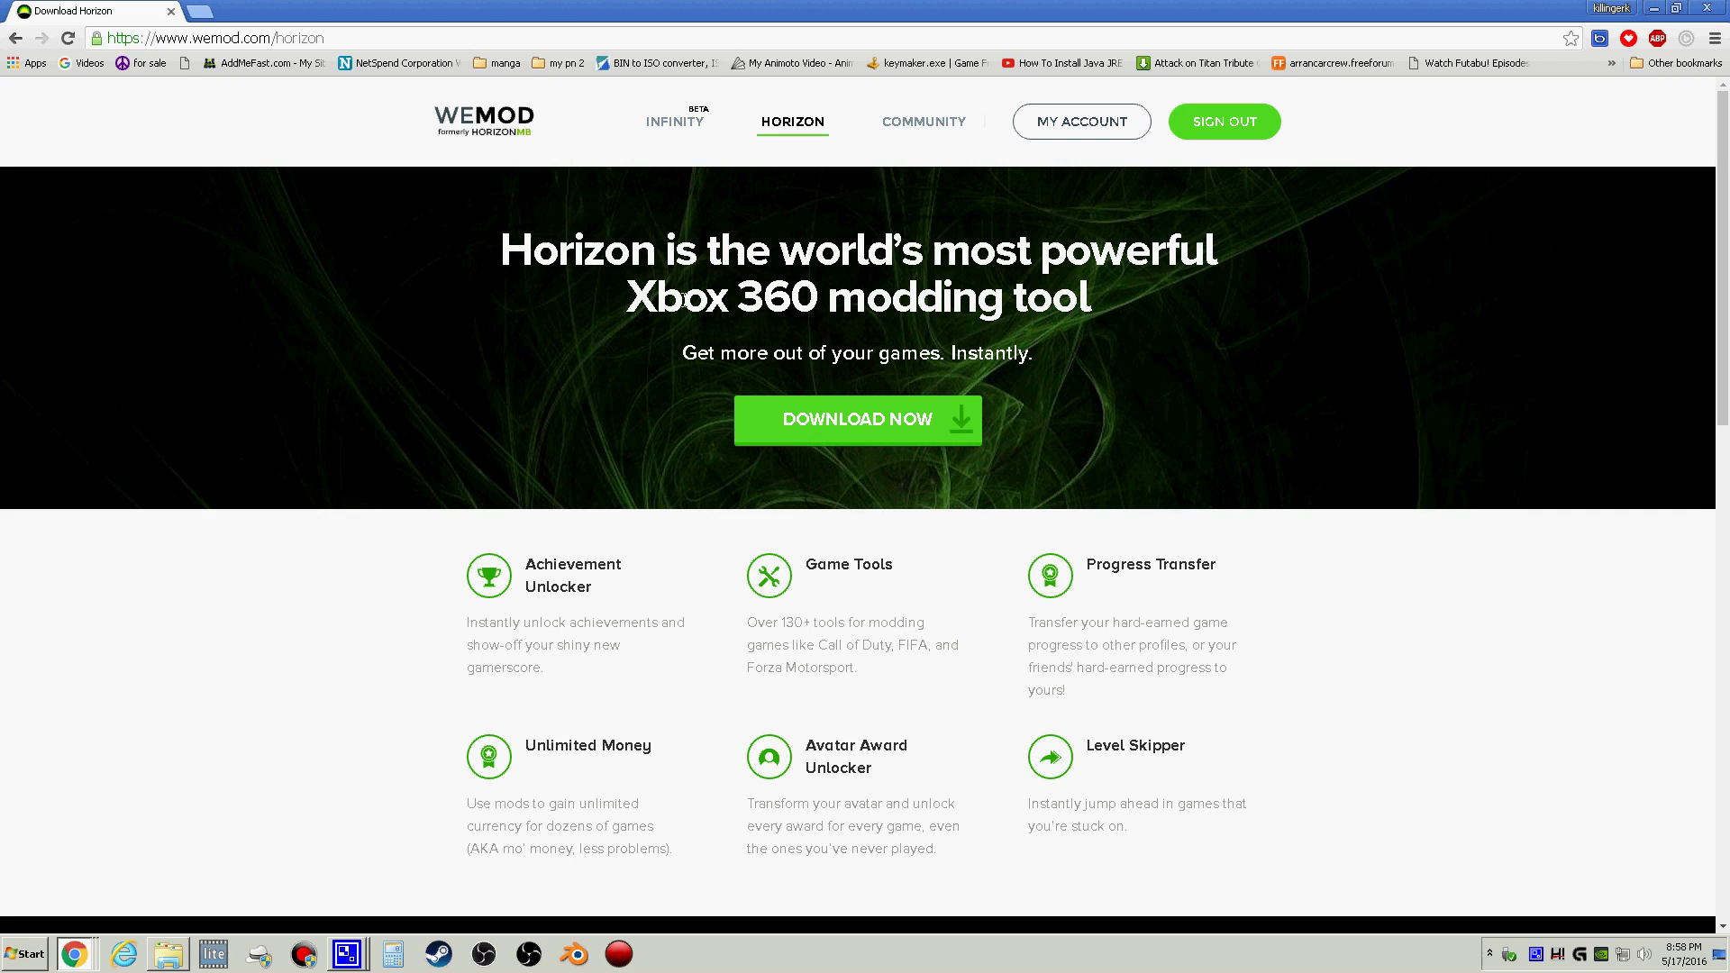
# Review the Horizon modding tool's features on its wemod.com/horizon download page and close the browser
pyautogui.scroll(-2, 736, 608)
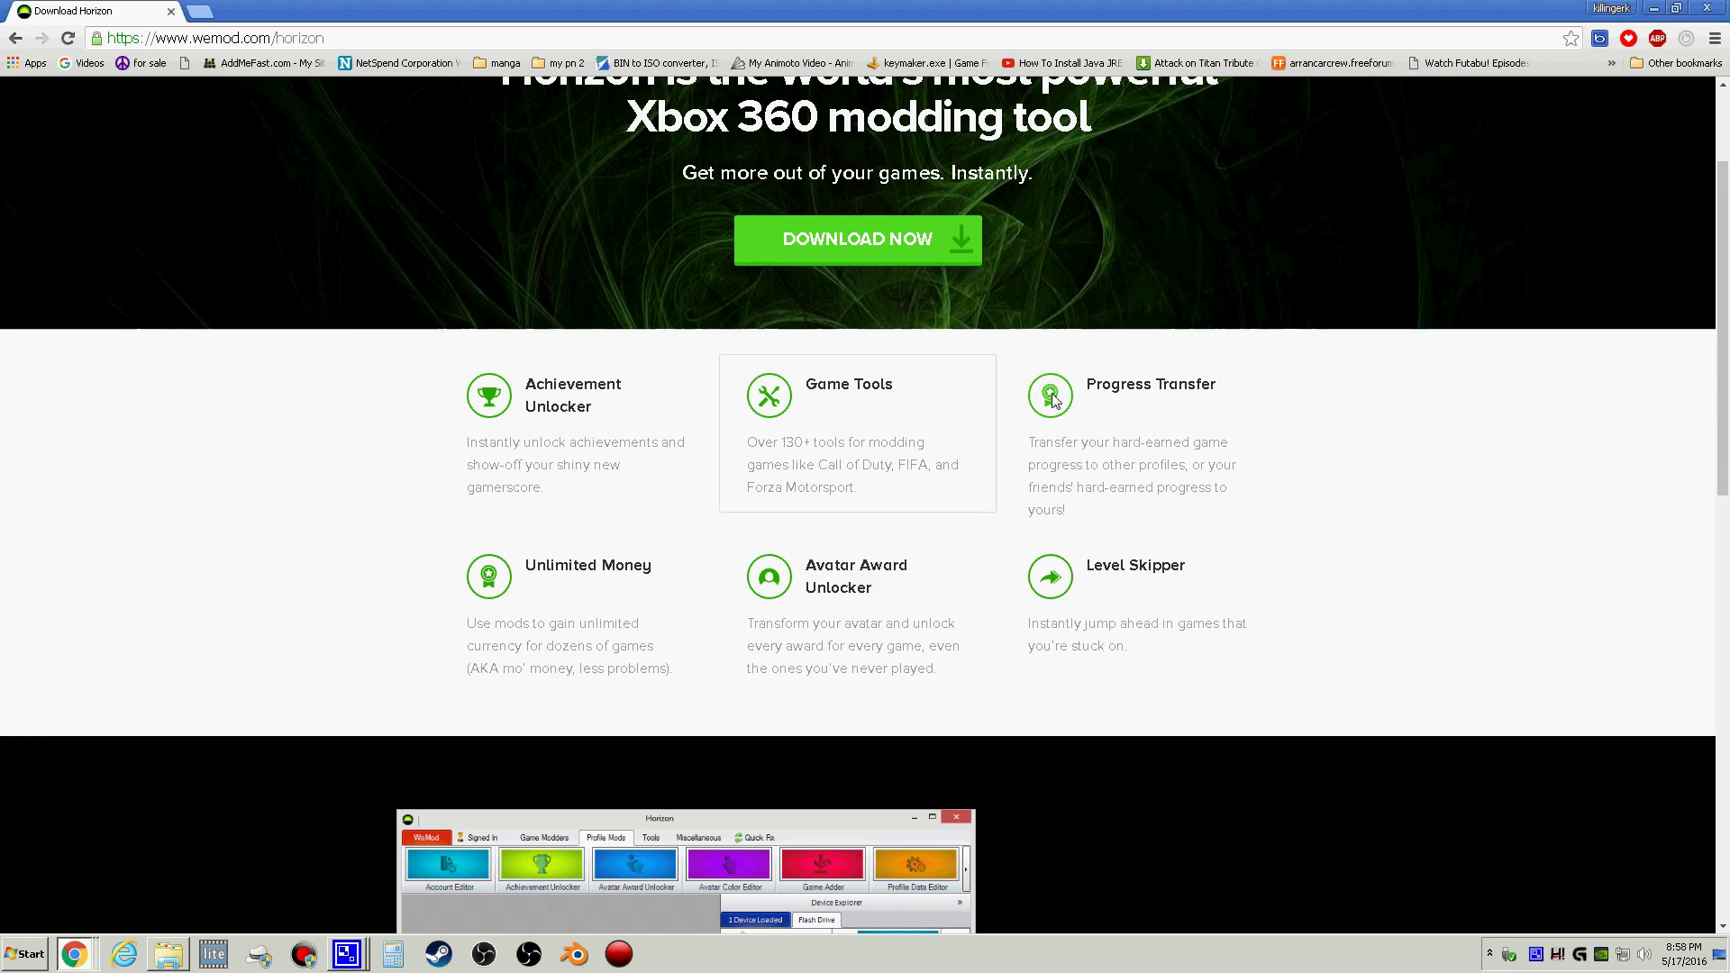
pyautogui.scroll(-2, 641, 518)
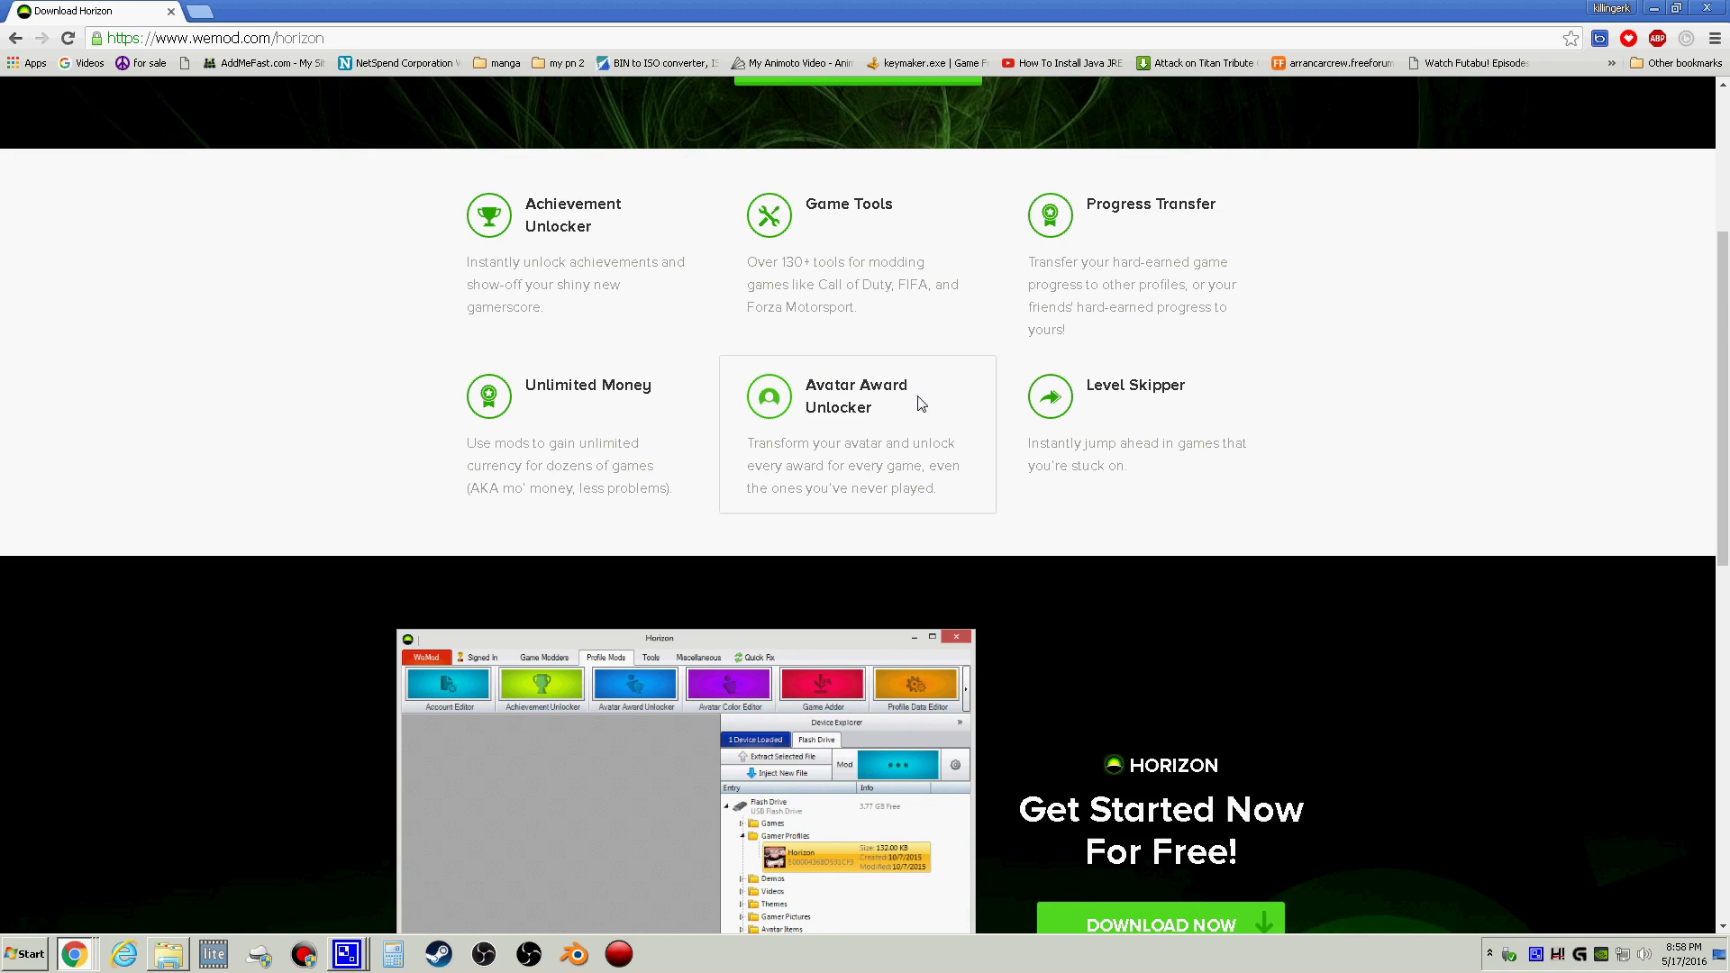
pyautogui.scroll(-4, 1002, 409)
pyautogui.scroll(-6, 982, 387)
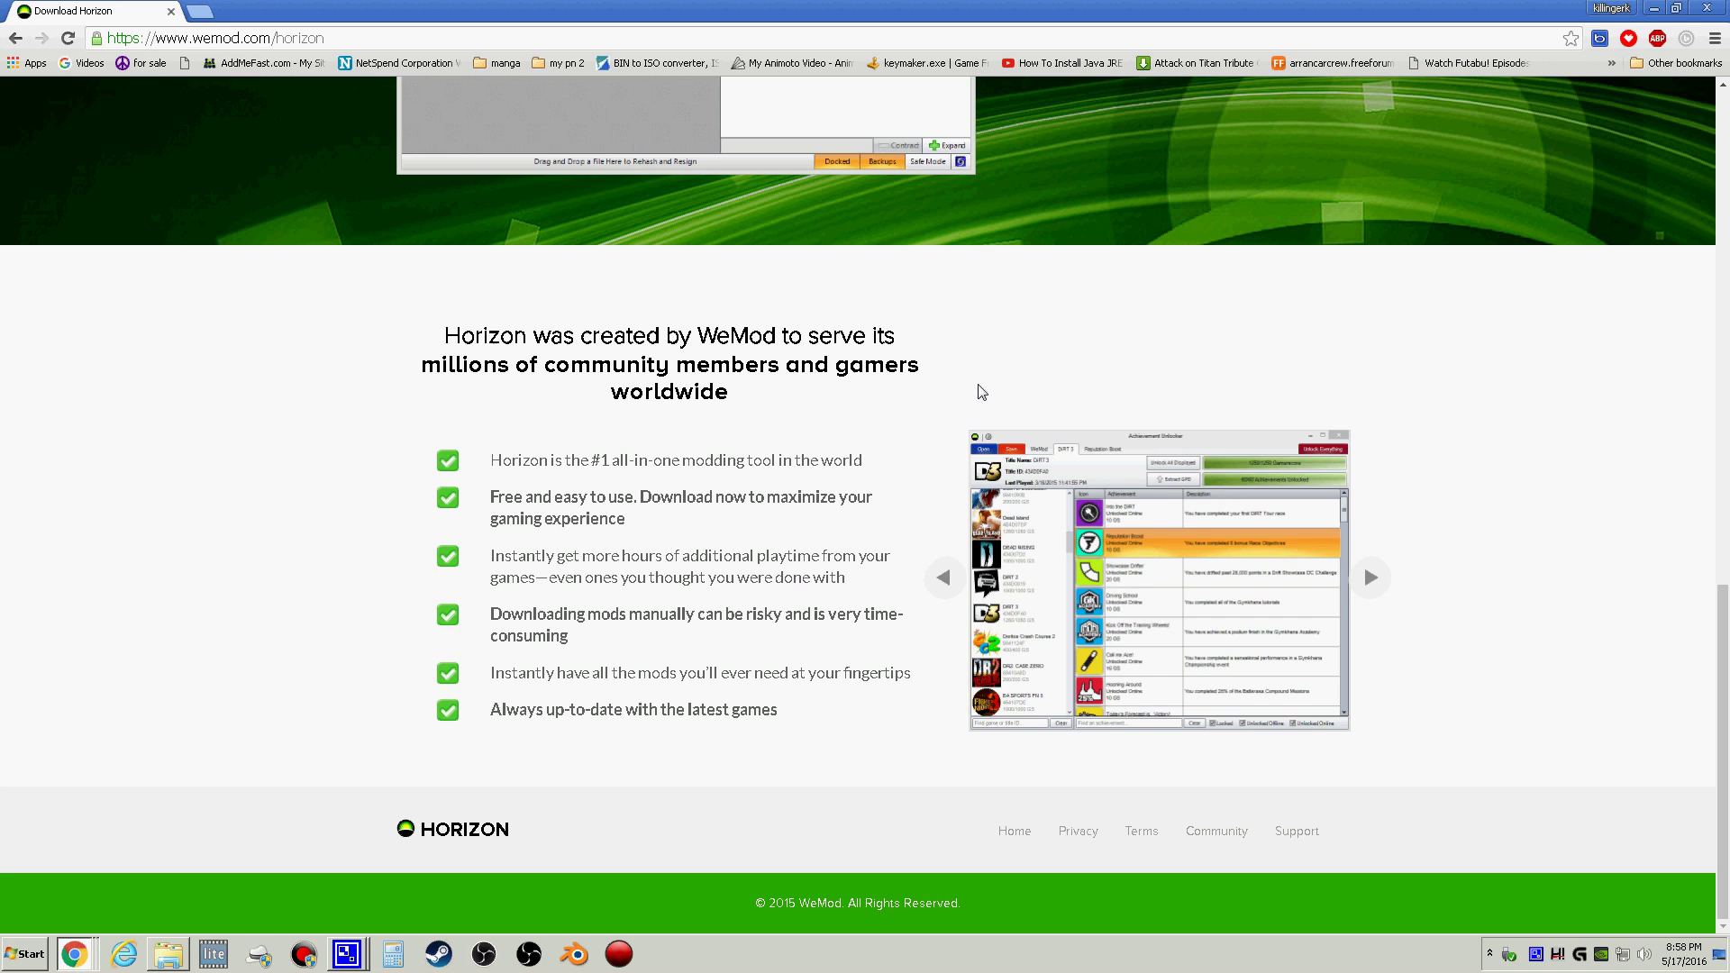
pyautogui.scroll(12, 683, 267)
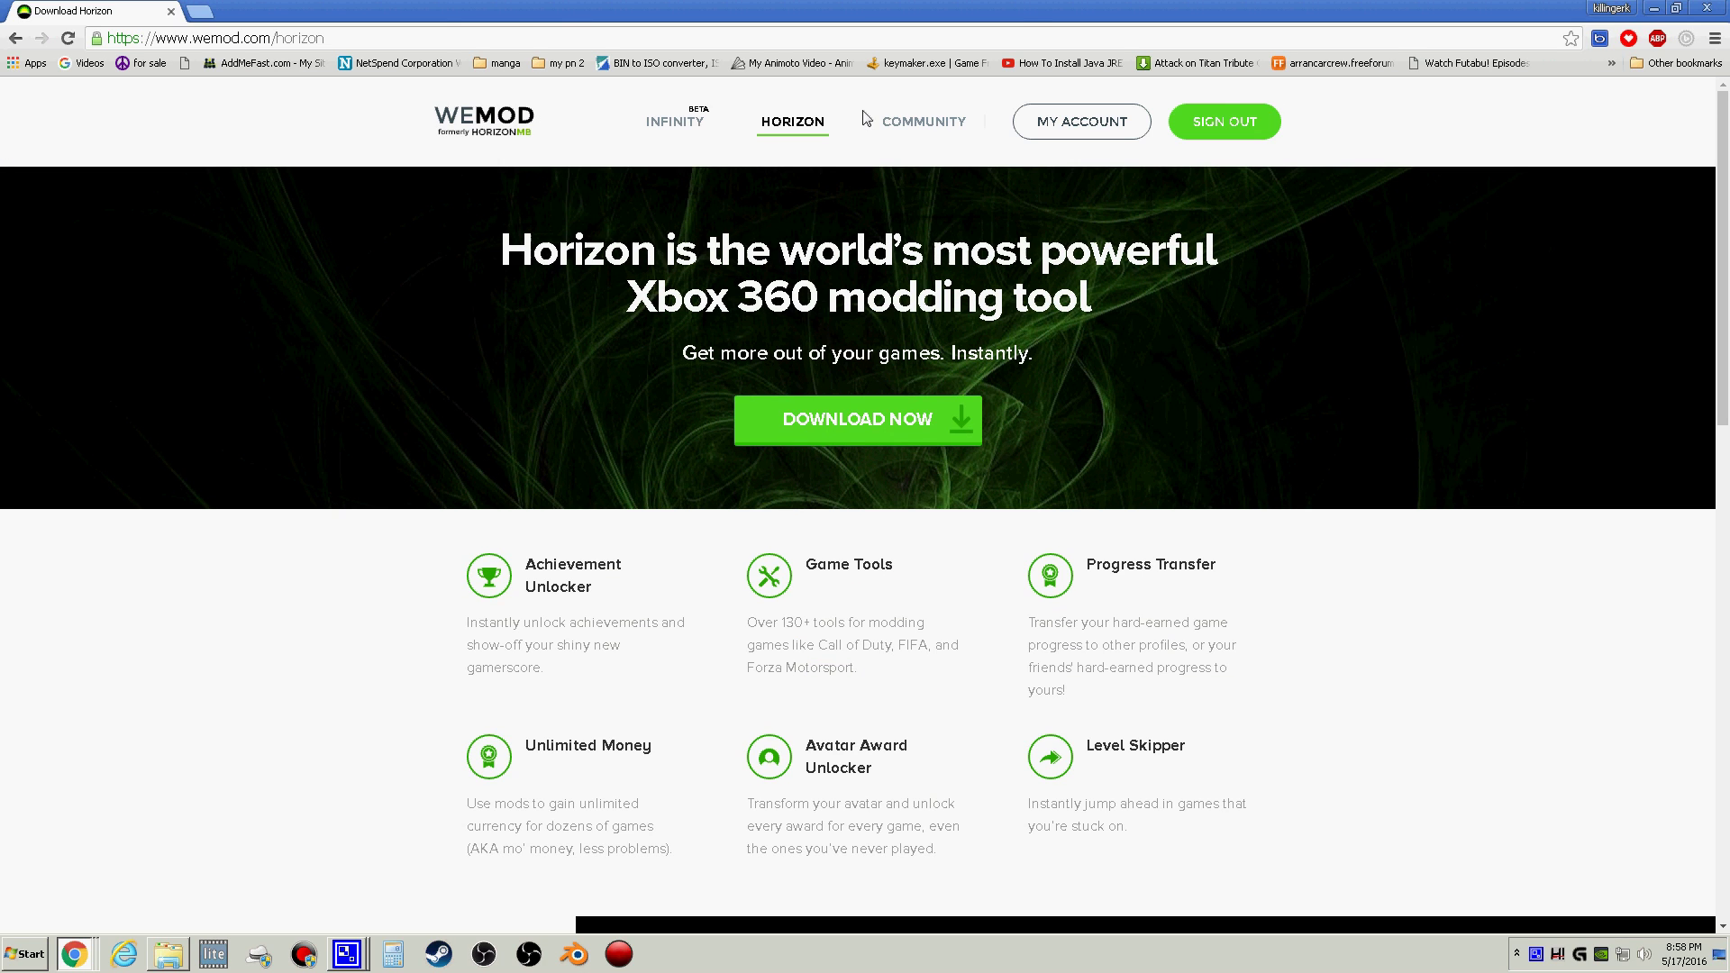
pyautogui.click(1717, 8)
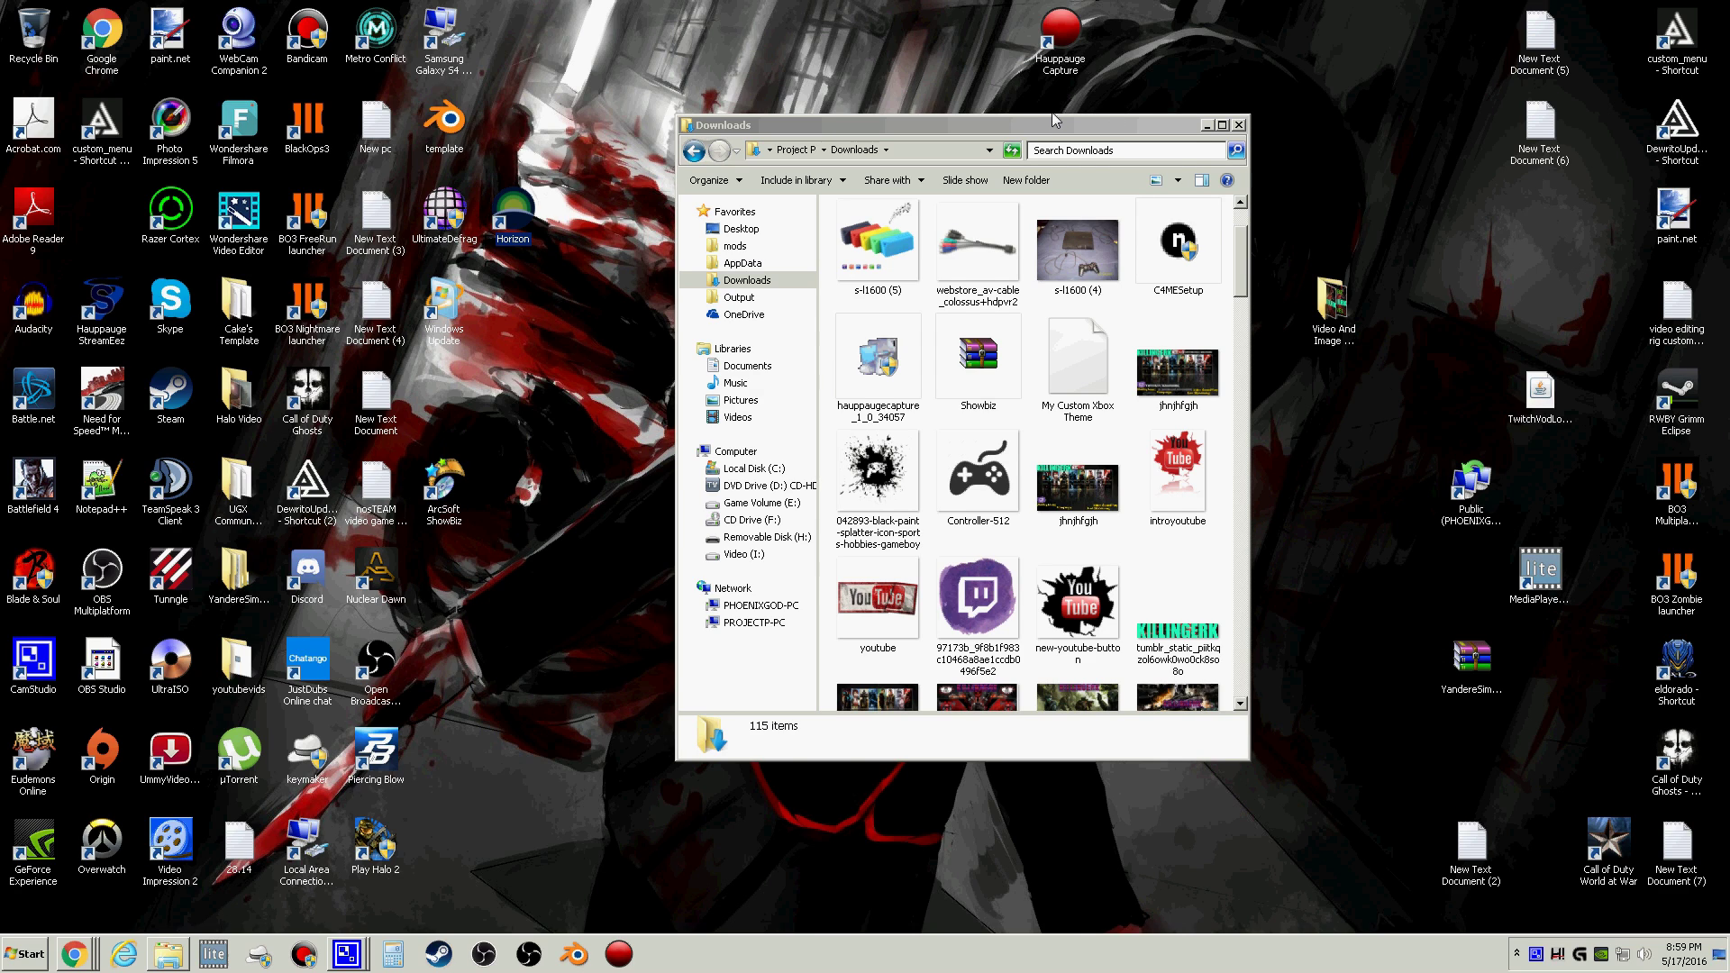
# Snap the Downloads window to the right half of the desktop and select the second Call of Duty Black Ops 2 zombies wallpaper
pyautogui.press('super+Right')
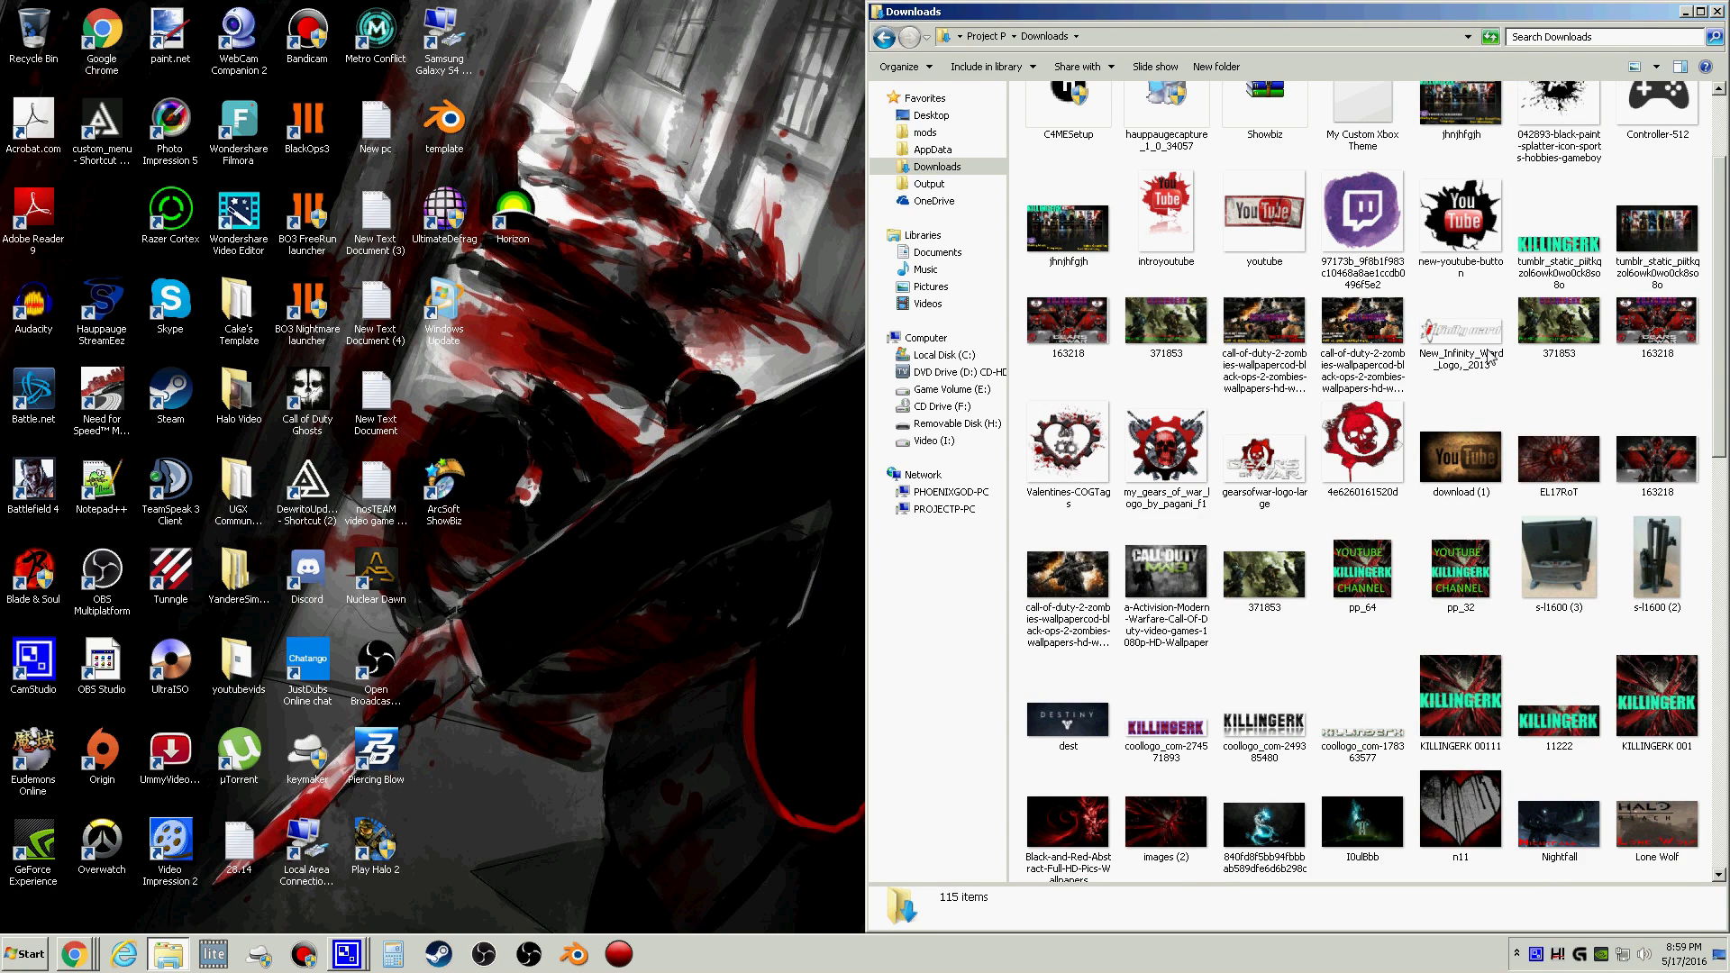
pyautogui.click(1167, 335)
pyautogui.click(1293, 344)
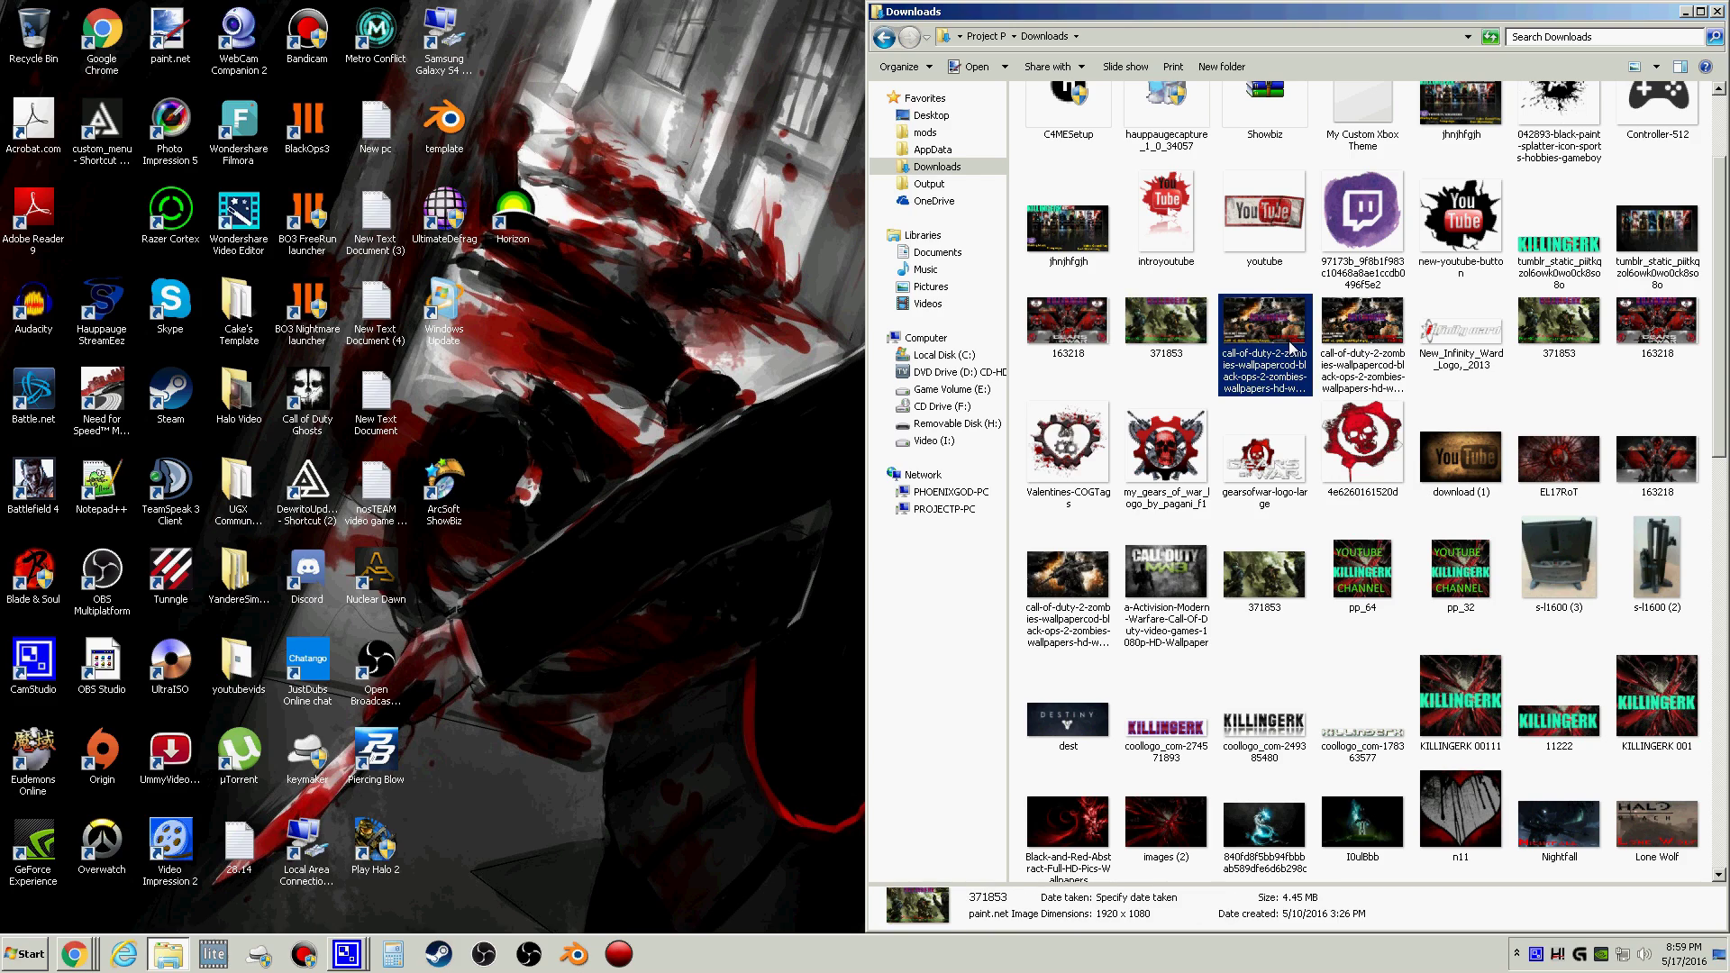
pyautogui.press('Right')
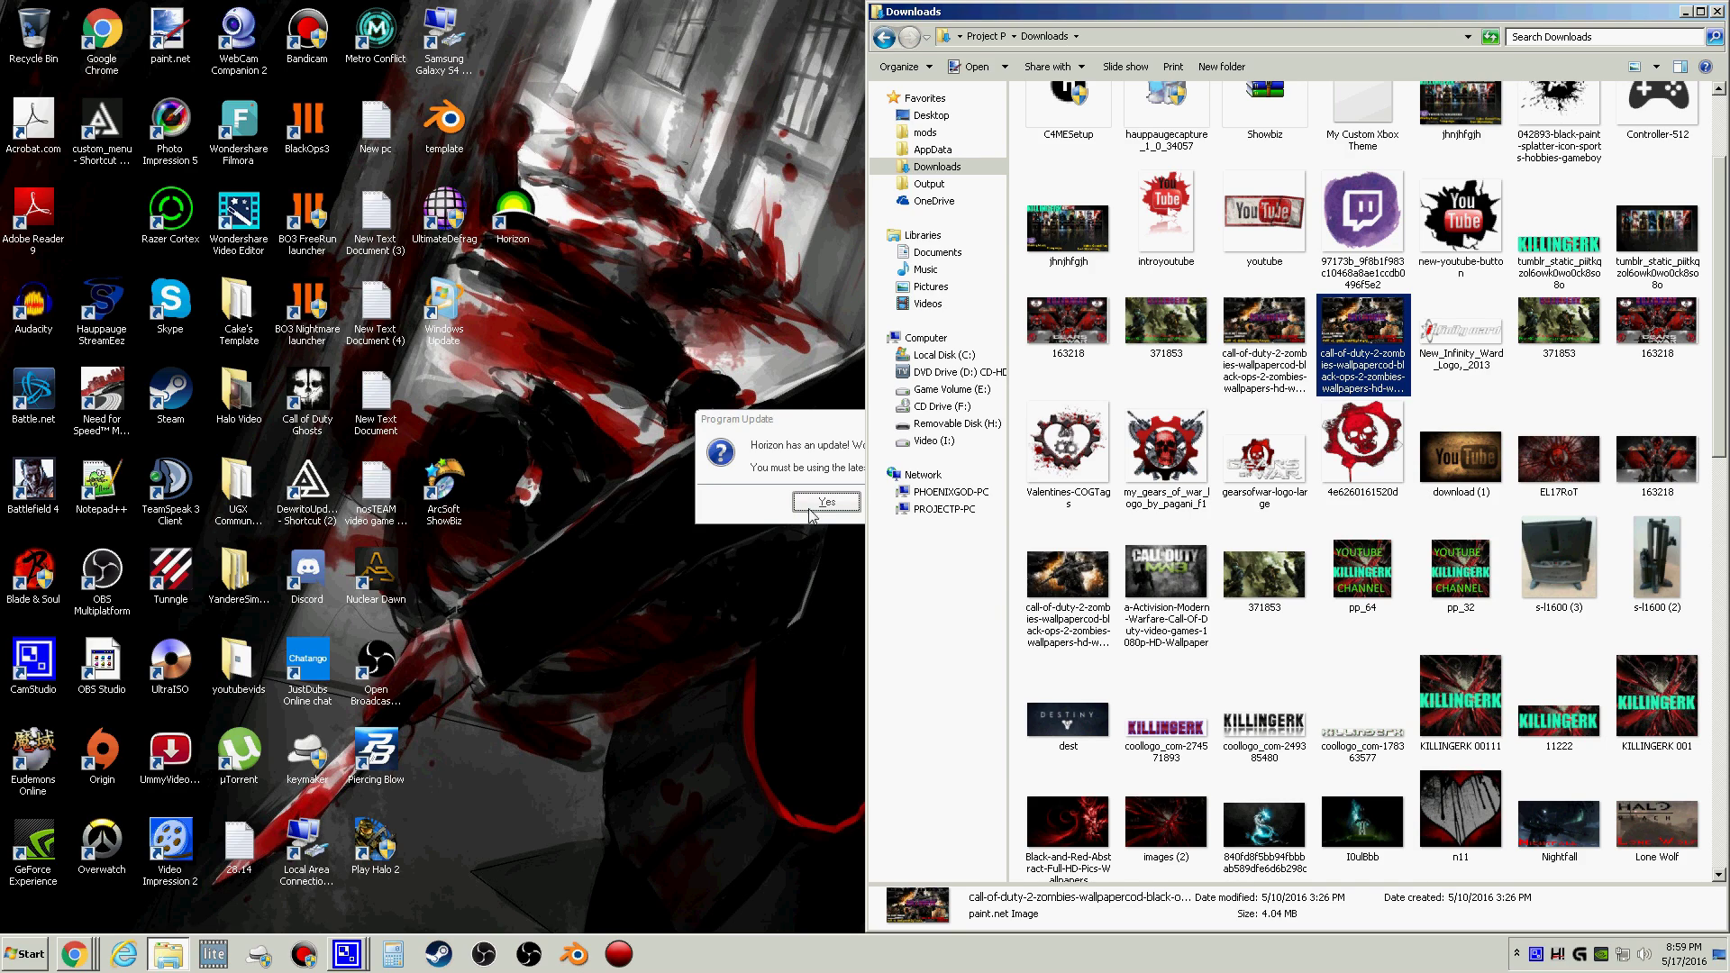
# Install the Horizon update, allowing it to make changes to the computer, and launch the program
pyautogui.click(840, 502)
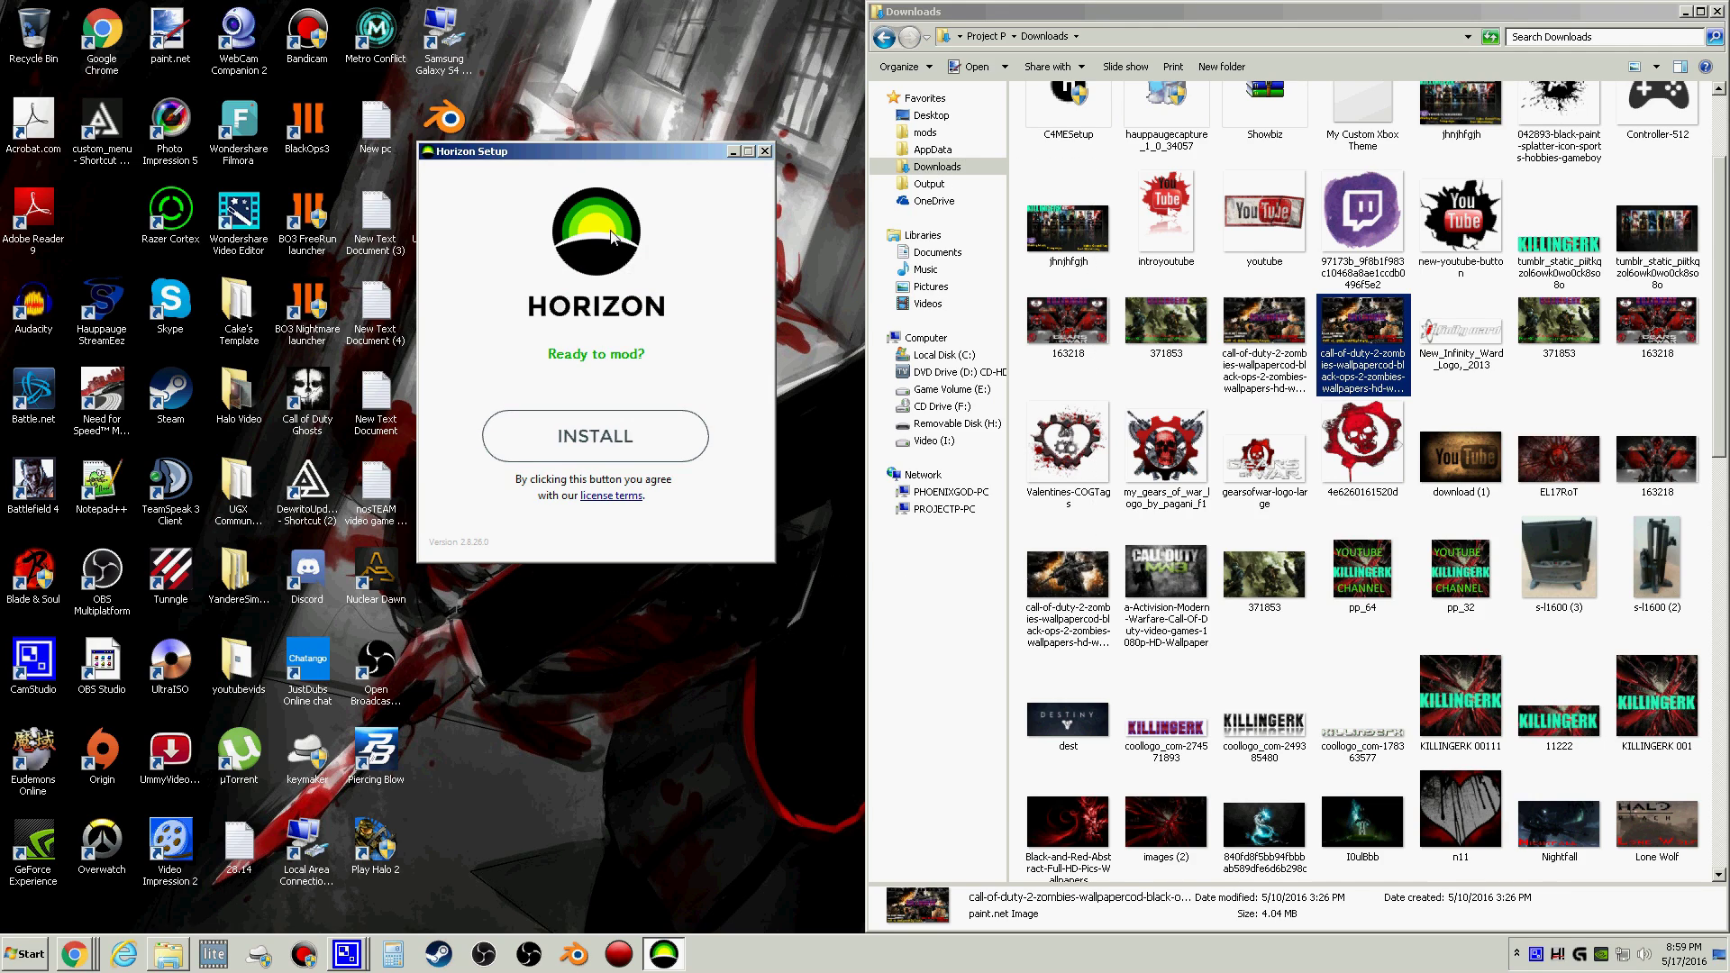
pyautogui.click(590, 431)
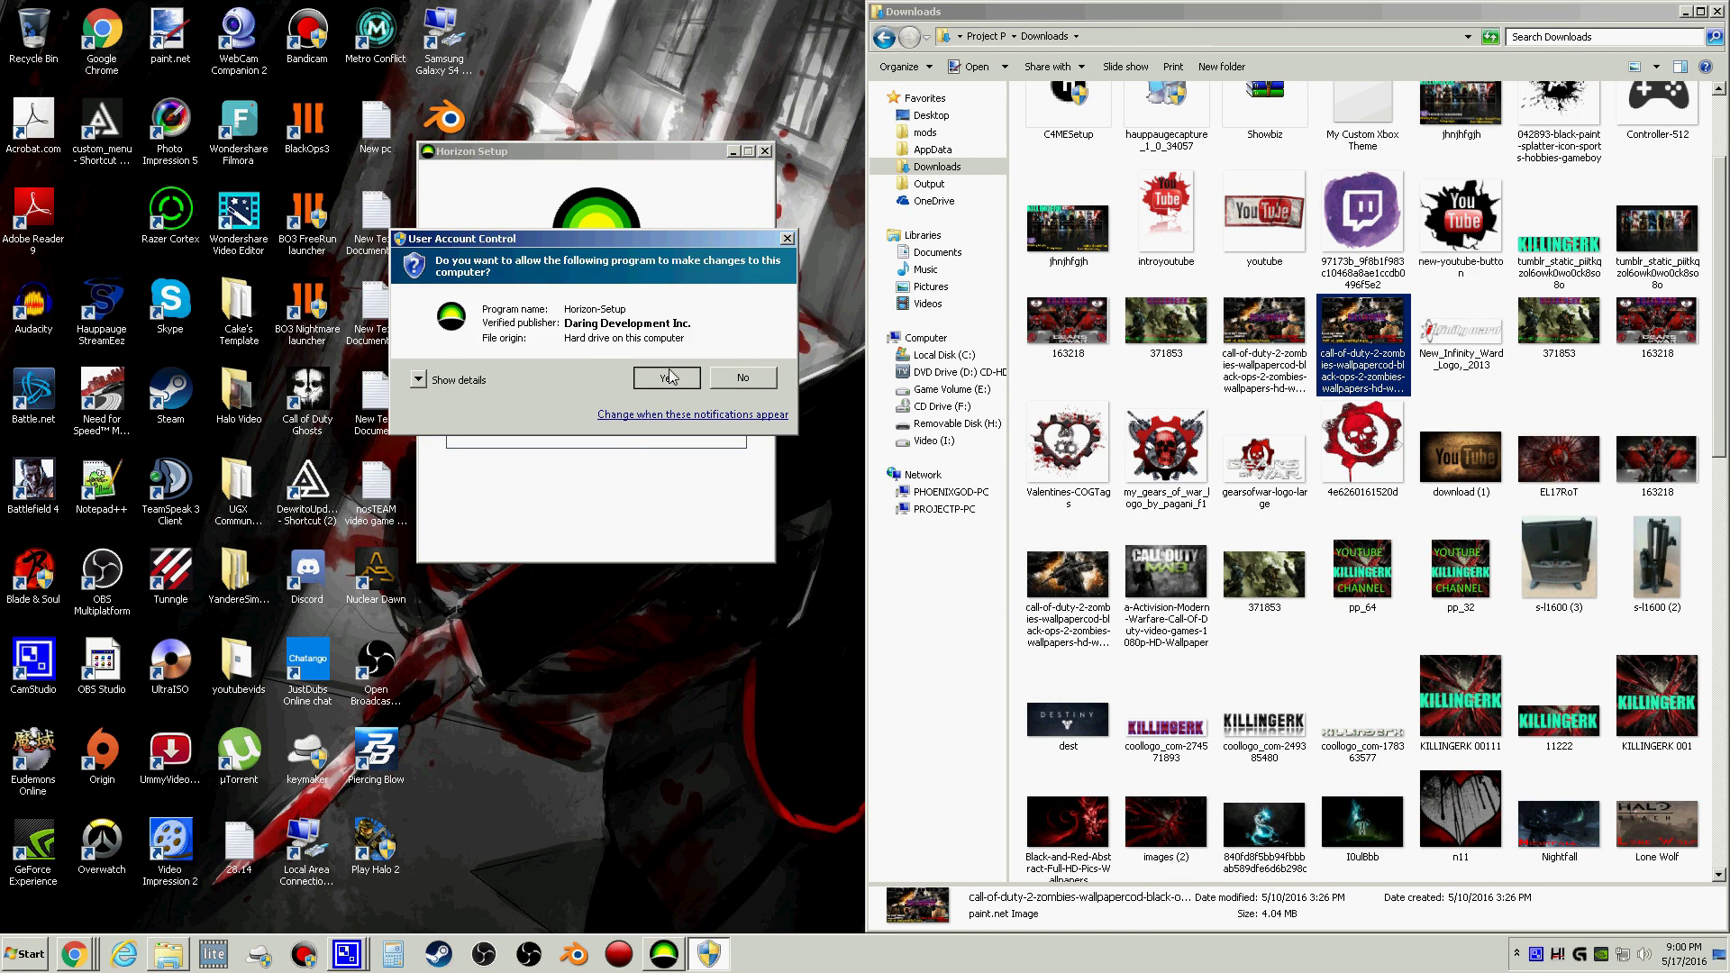
pyautogui.click(669, 378)
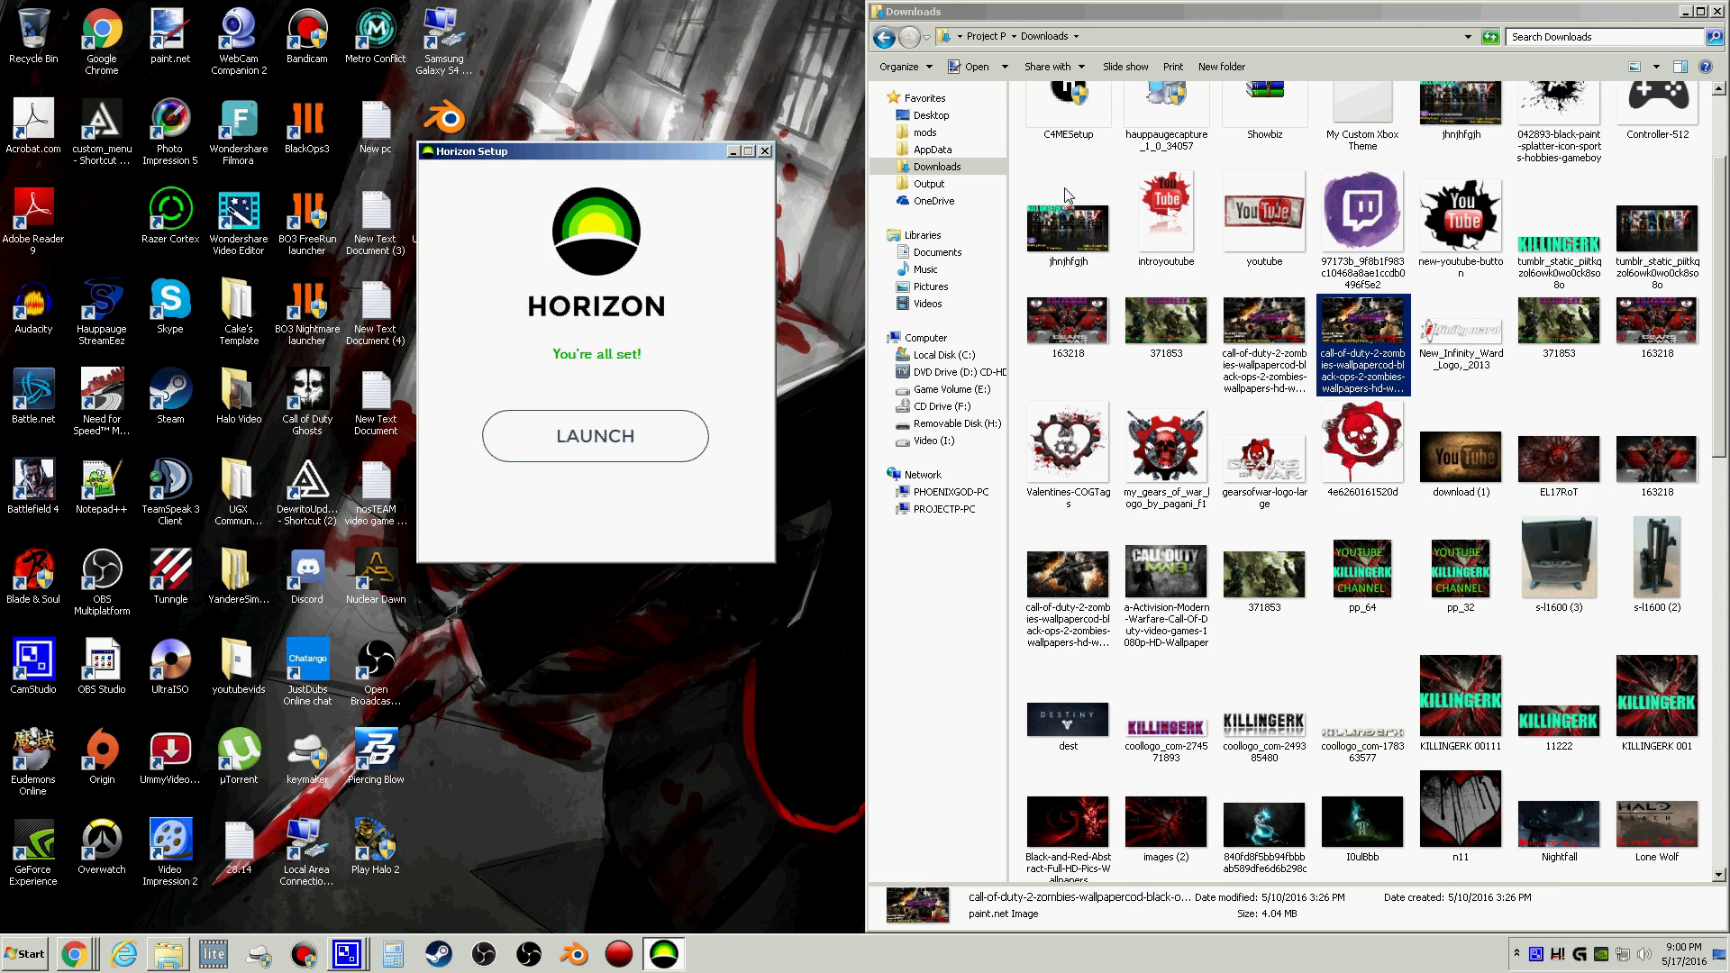
pyautogui.click(665, 427)
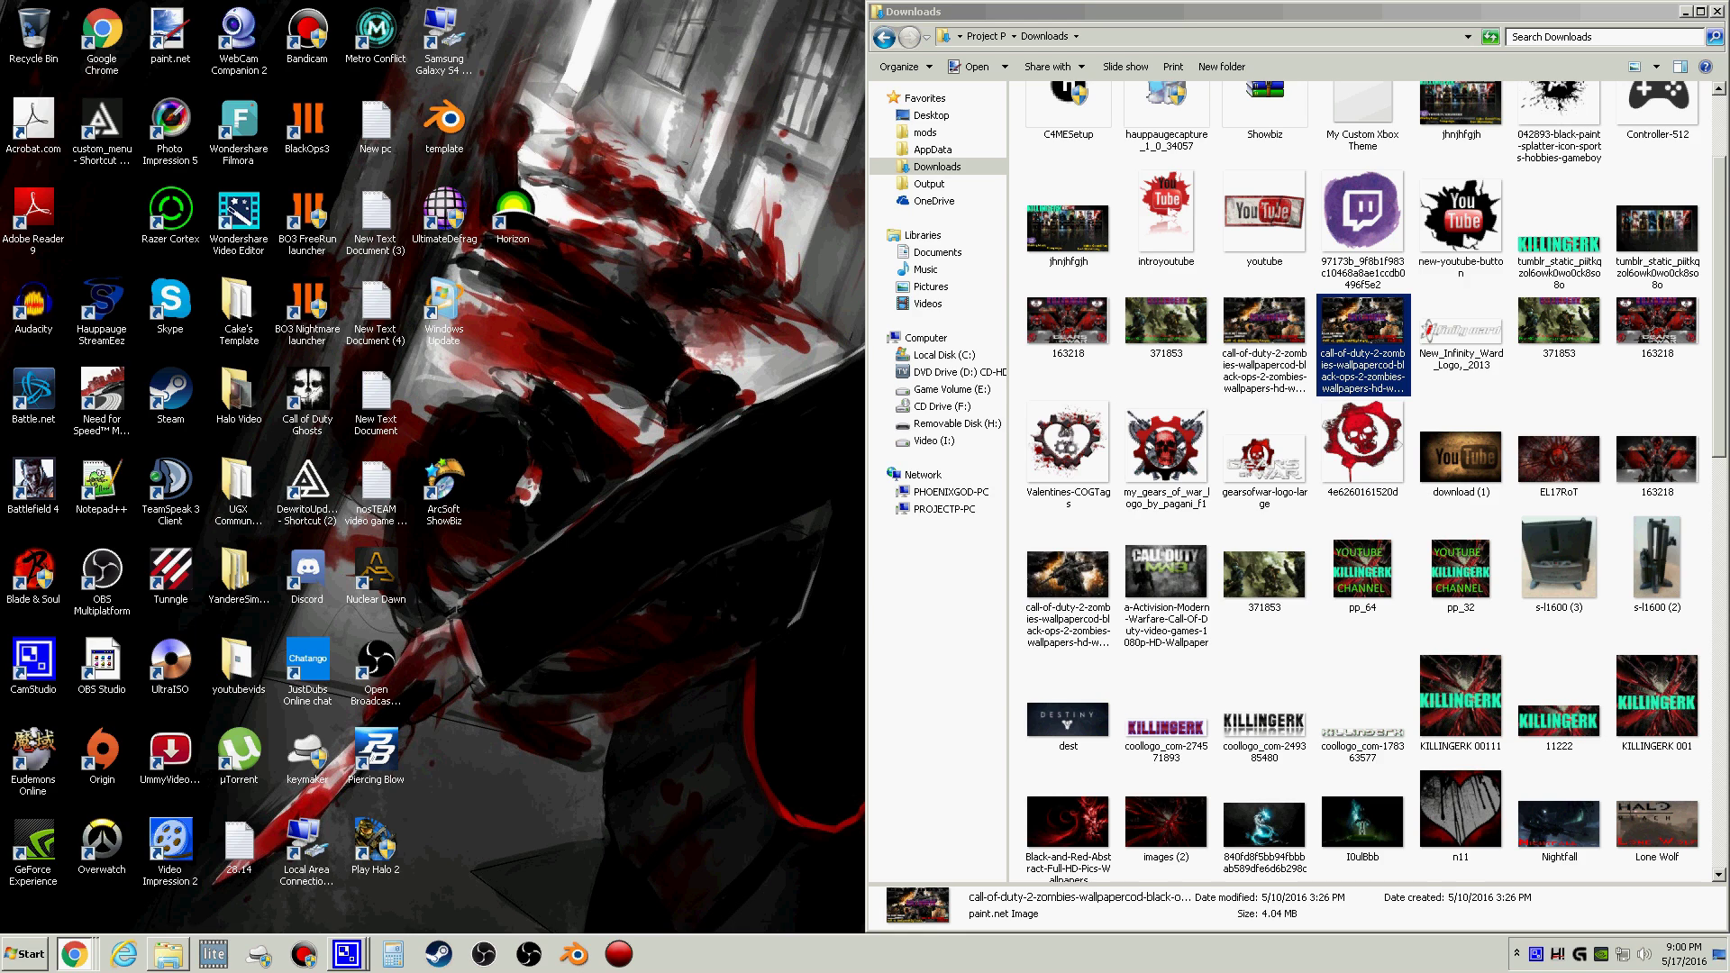
# Close the browser's eBay listing for the HDMI switch and bring the Horizon window to the front
pyautogui.hotkey('alt', 'Tab')
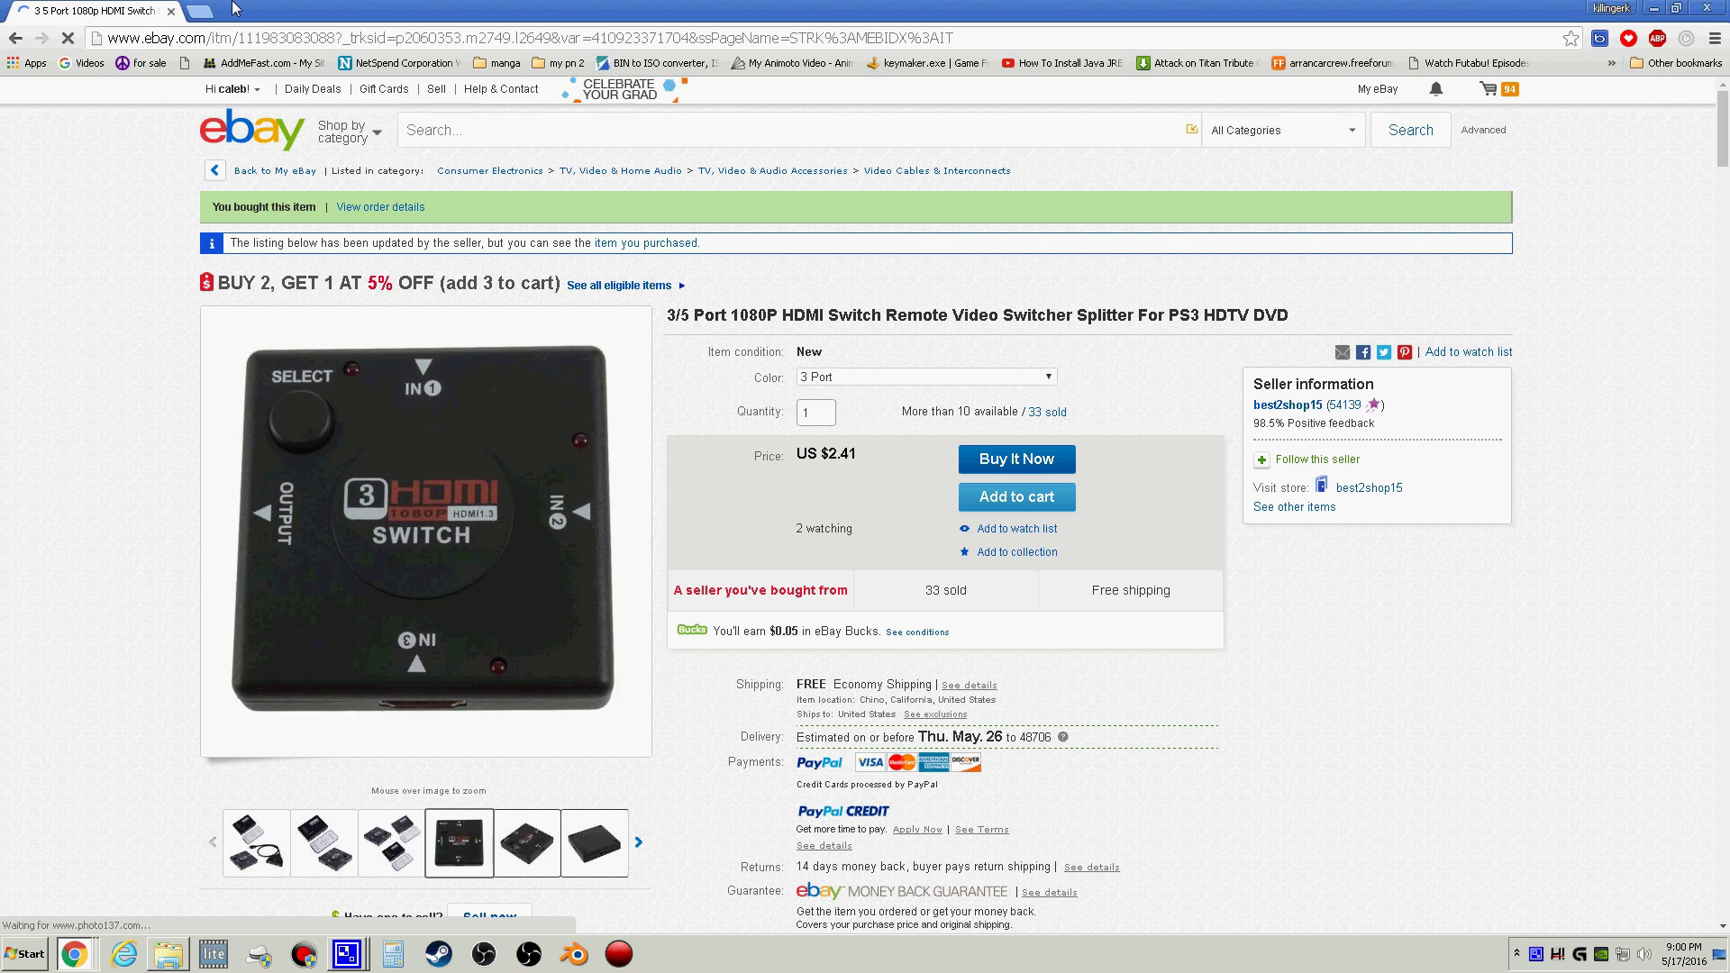
pyautogui.doubleClick(144, 9)
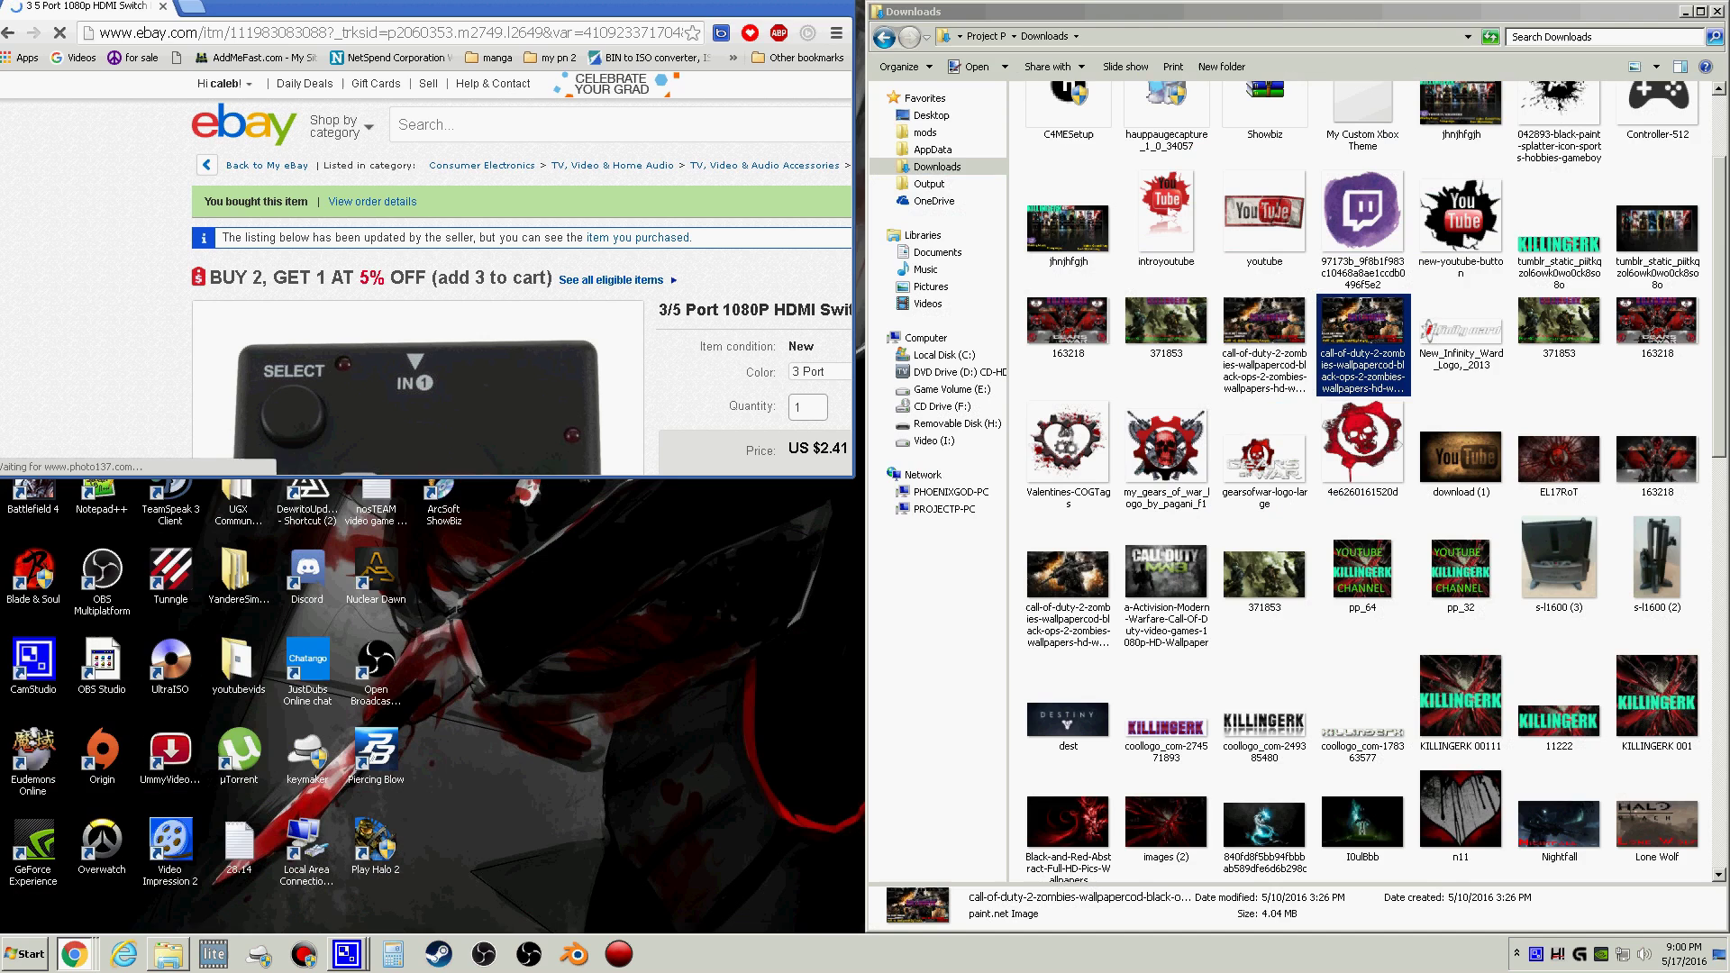
pyautogui.hotkey('ctrl', 'w')
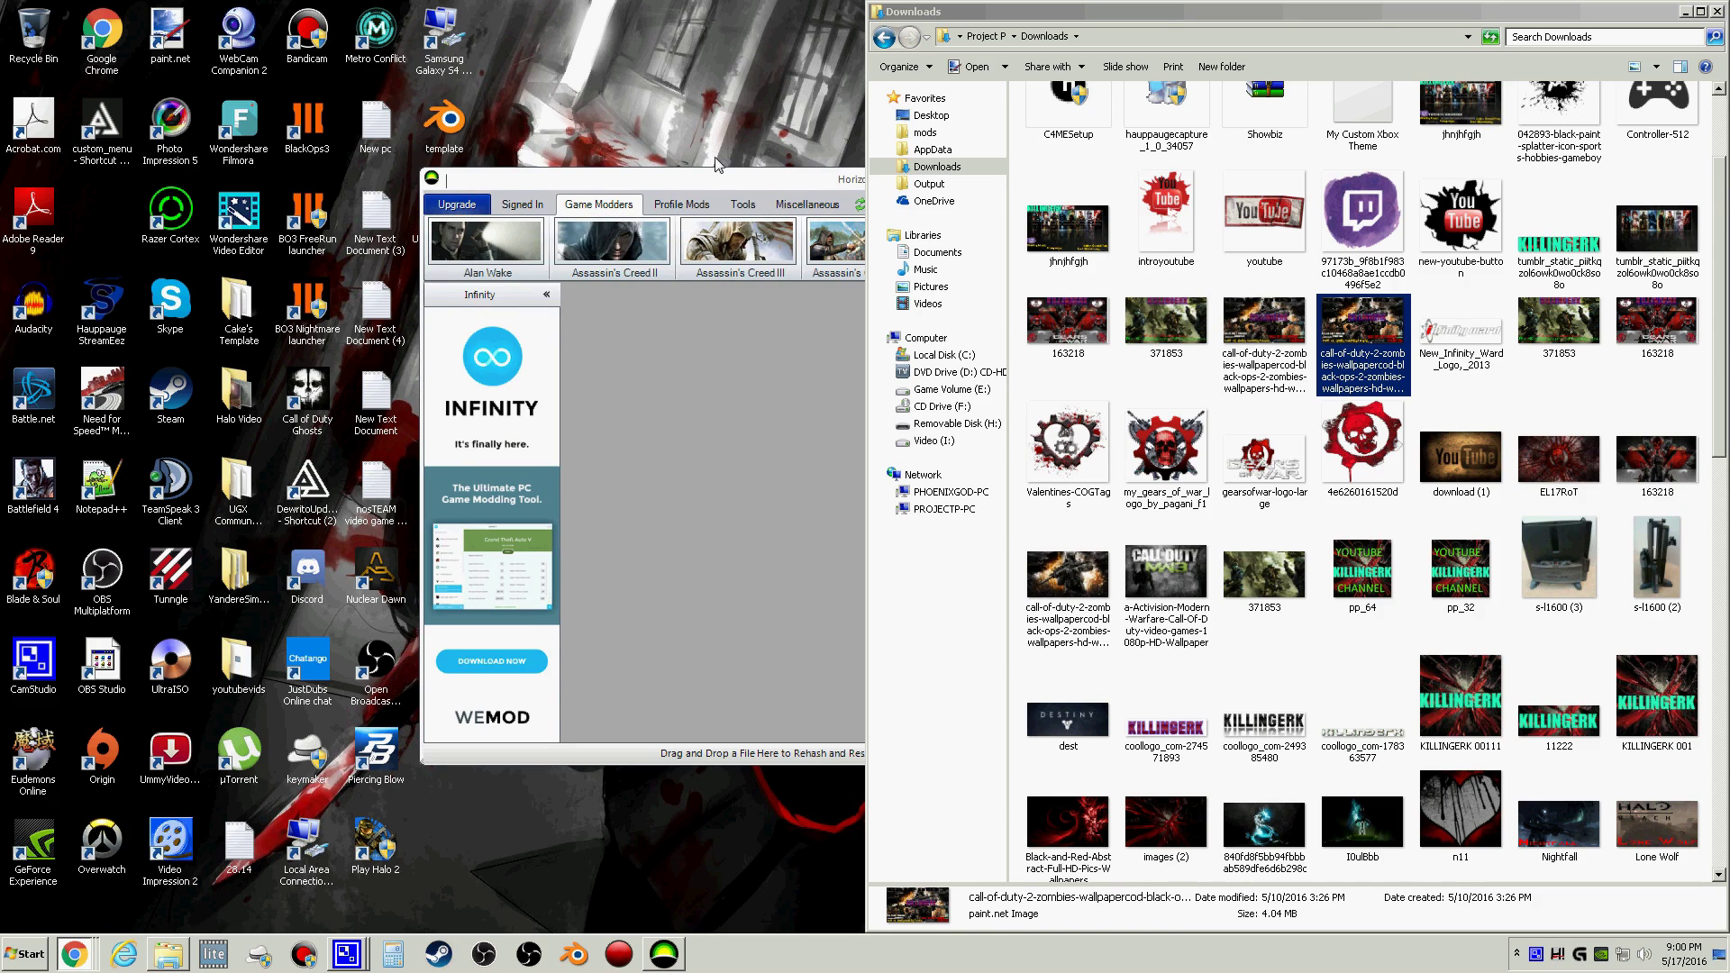
pyautogui.click(842, 183)
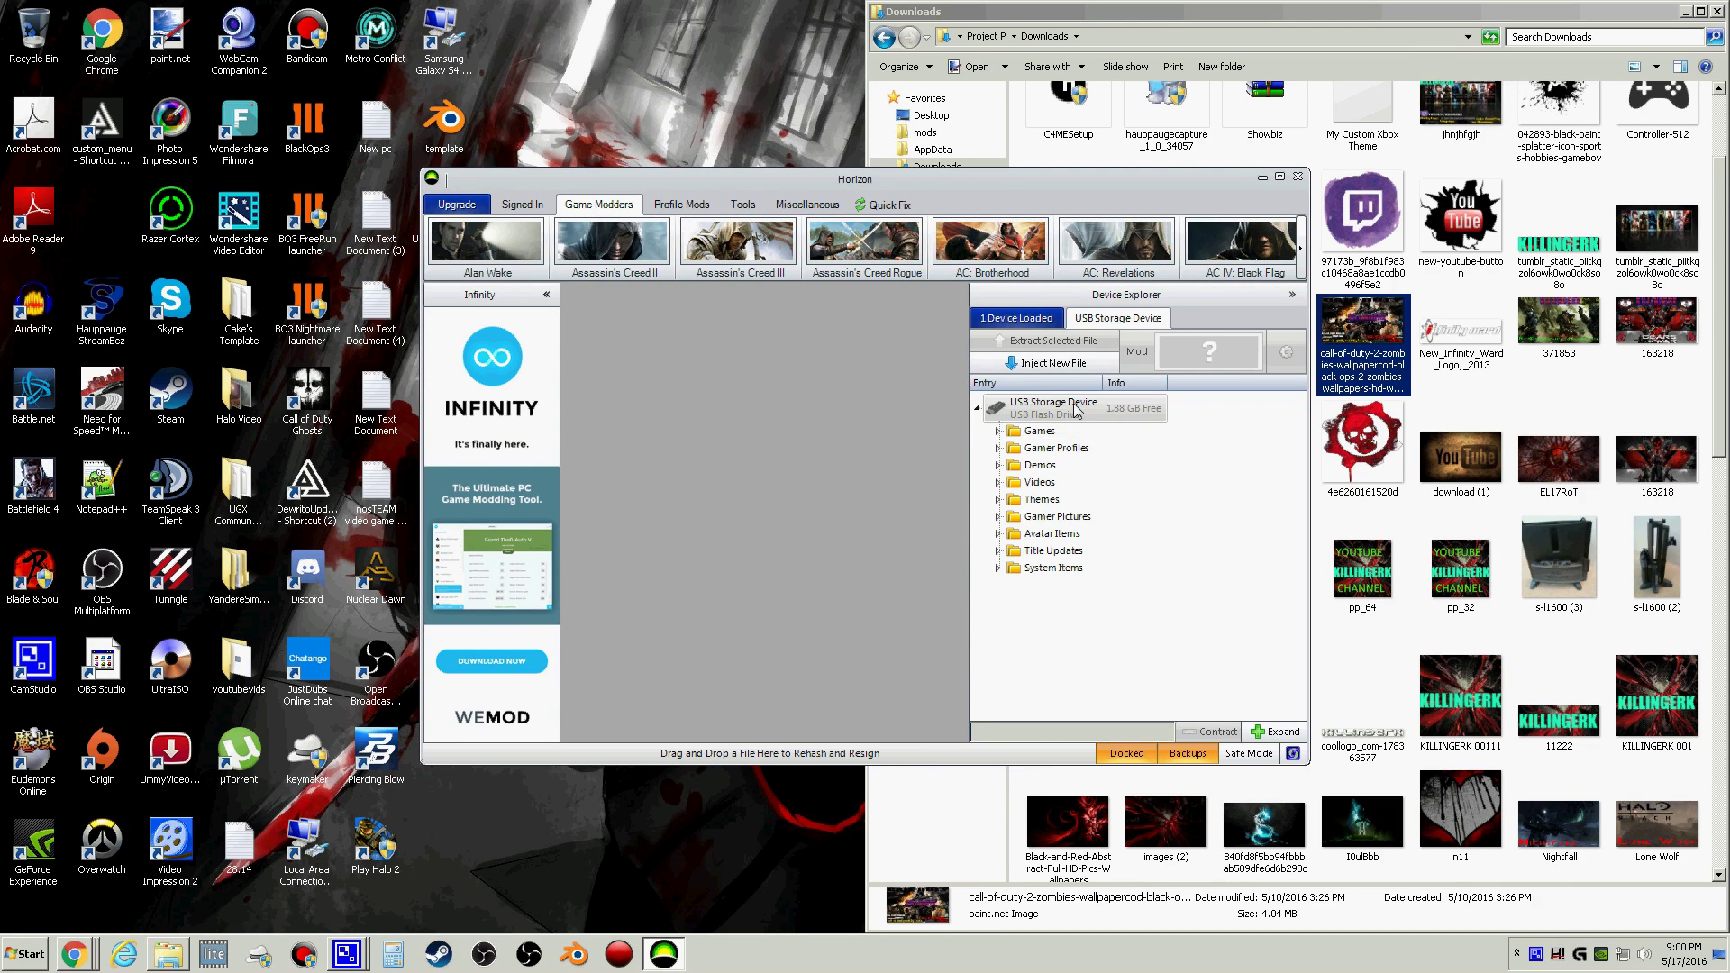
# Expand the USB device's Themes folder and load the blue glowing 840fd8f5bb94fbbbab589dfe6d6b298c picture as the Main Image in the Theme Creator
pyautogui.click(999, 500)
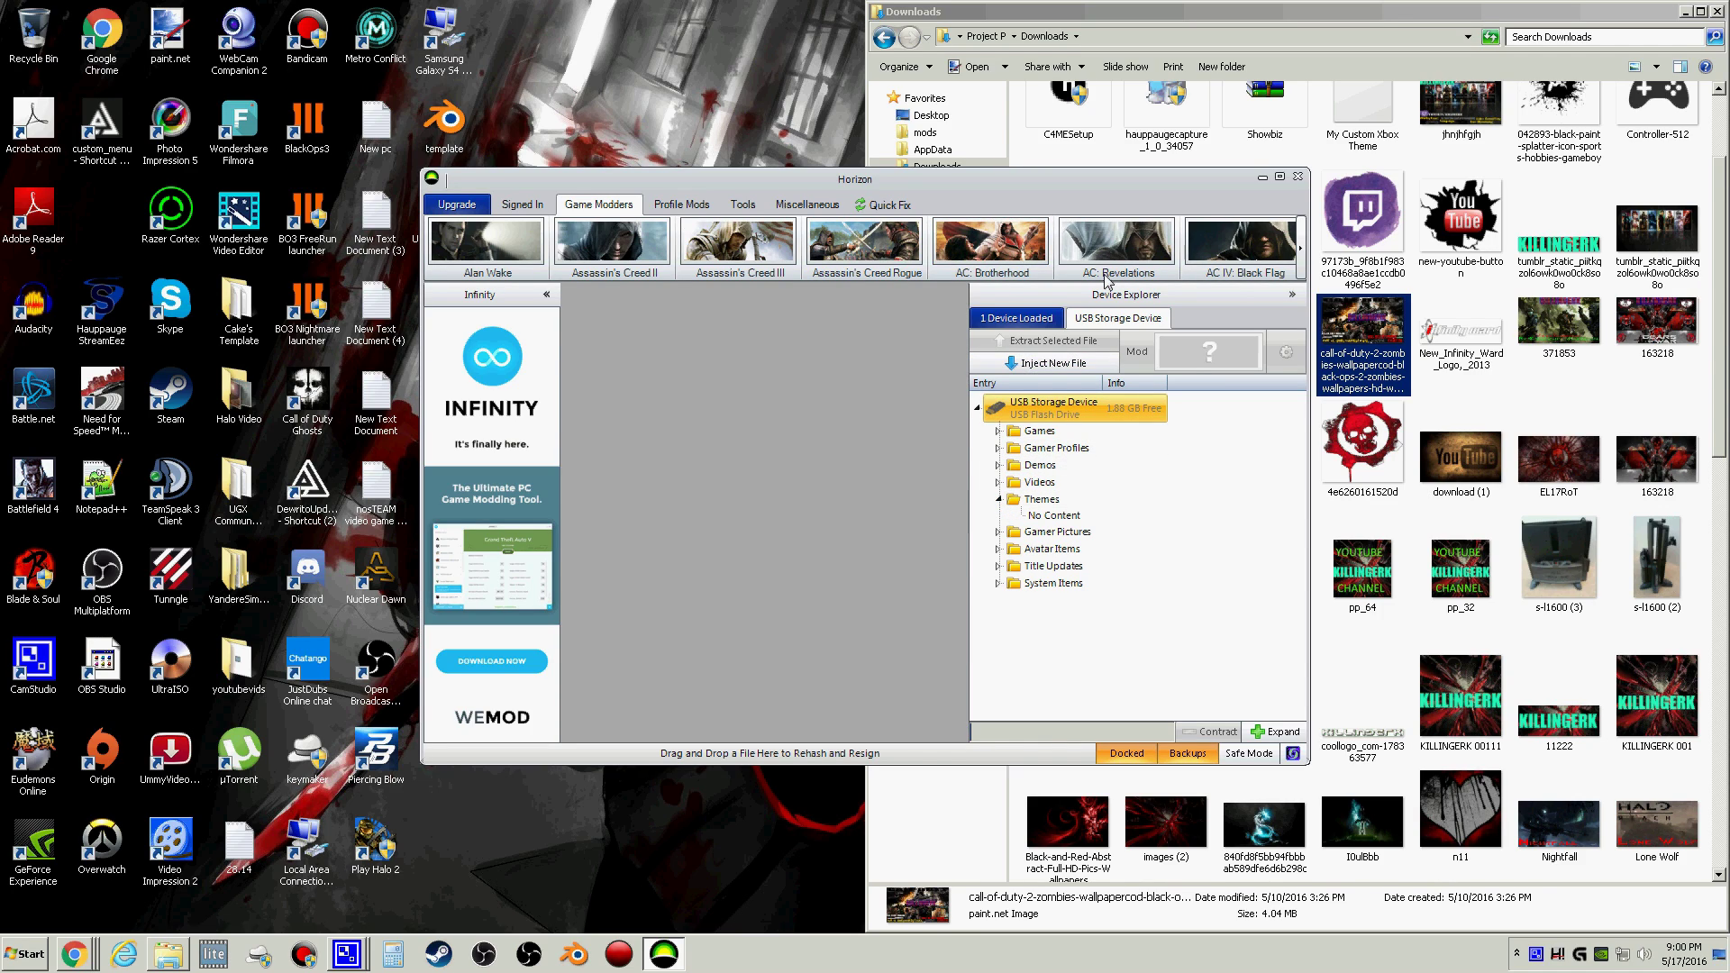
pyautogui.click(691, 210)
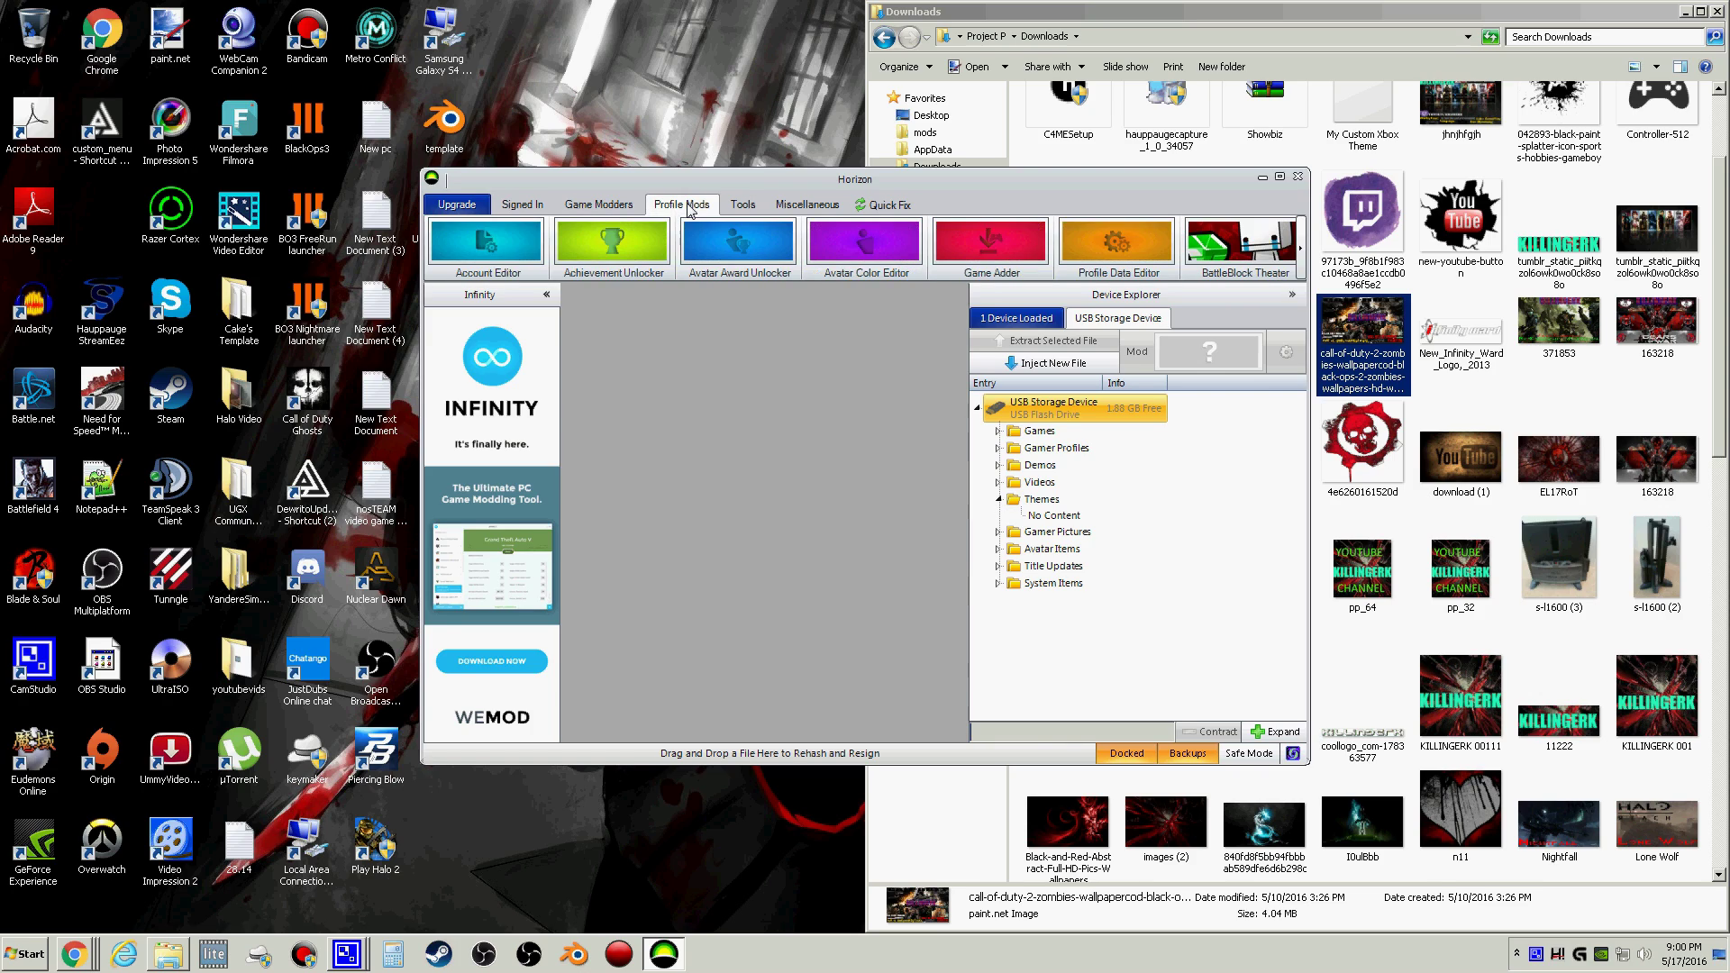
pyautogui.click(740, 209)
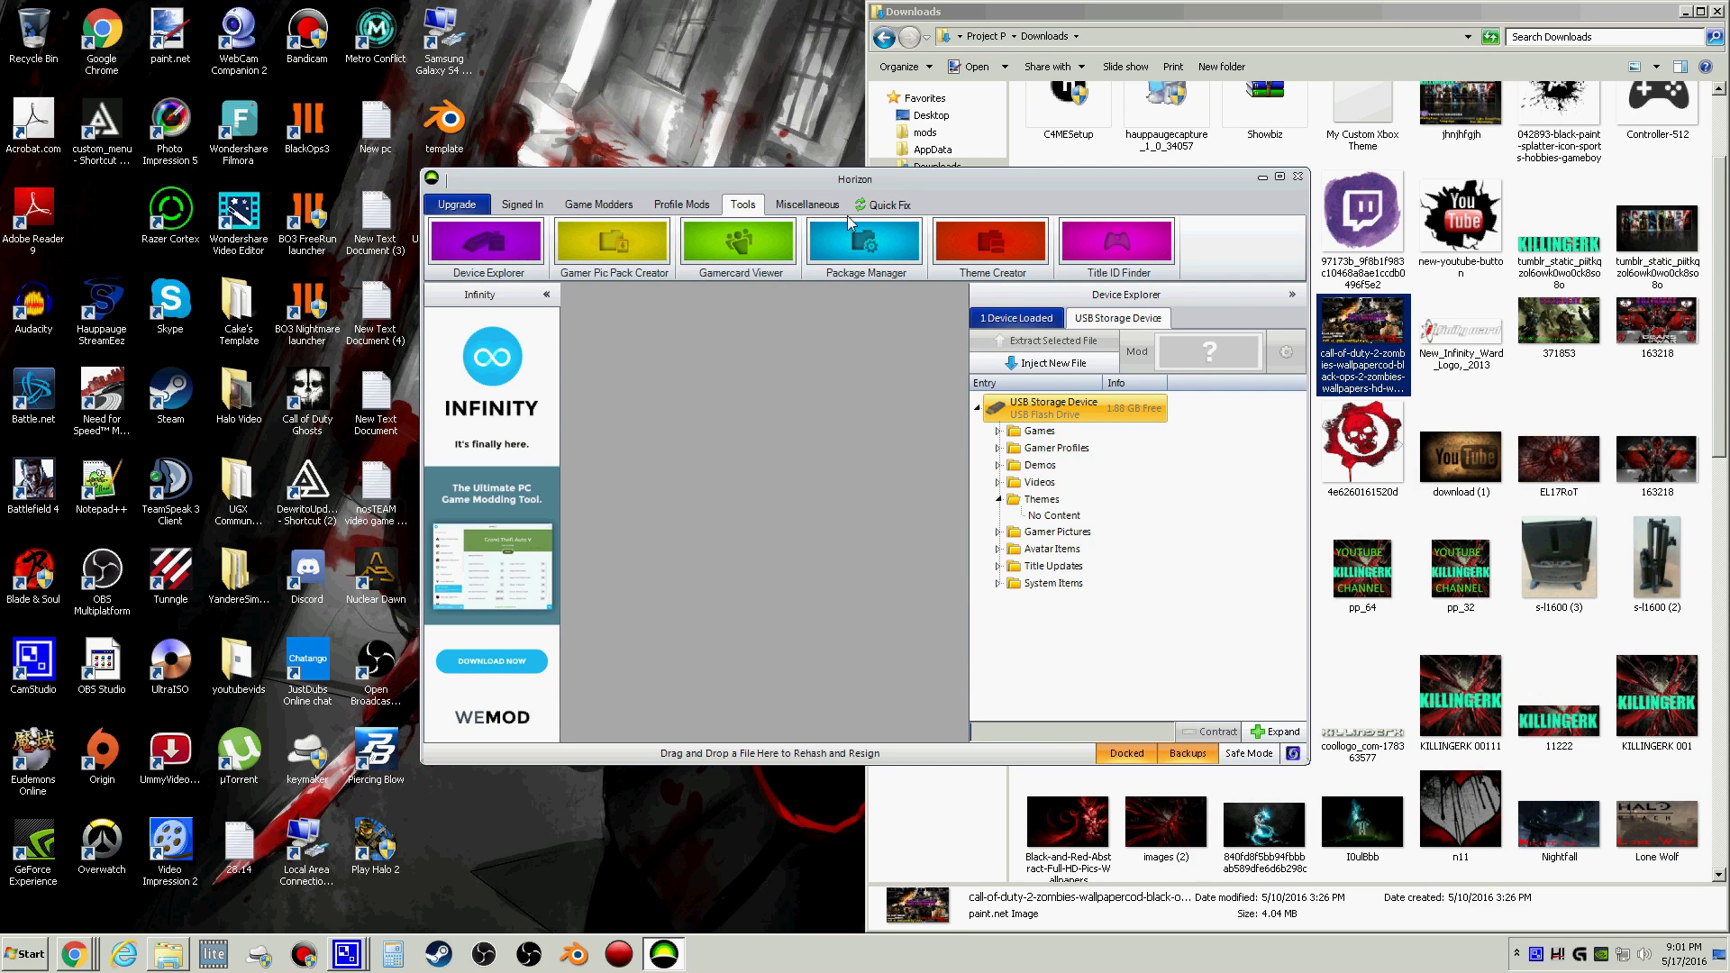
pyautogui.click(999, 251)
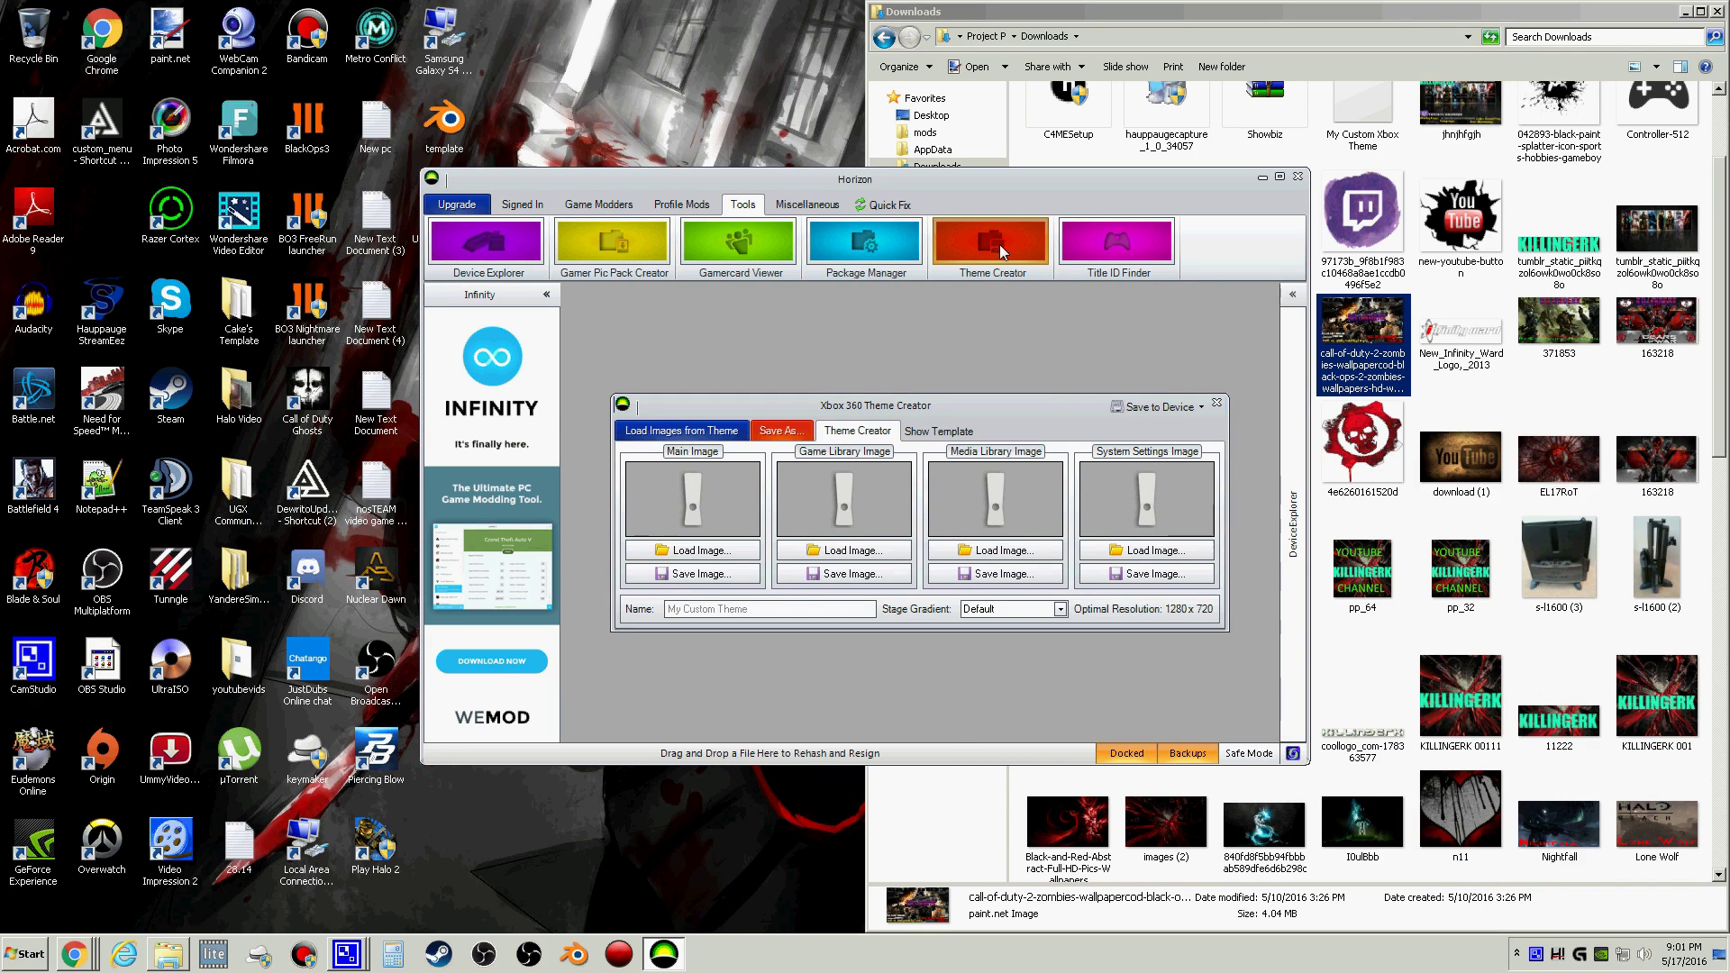
pyautogui.click(734, 557)
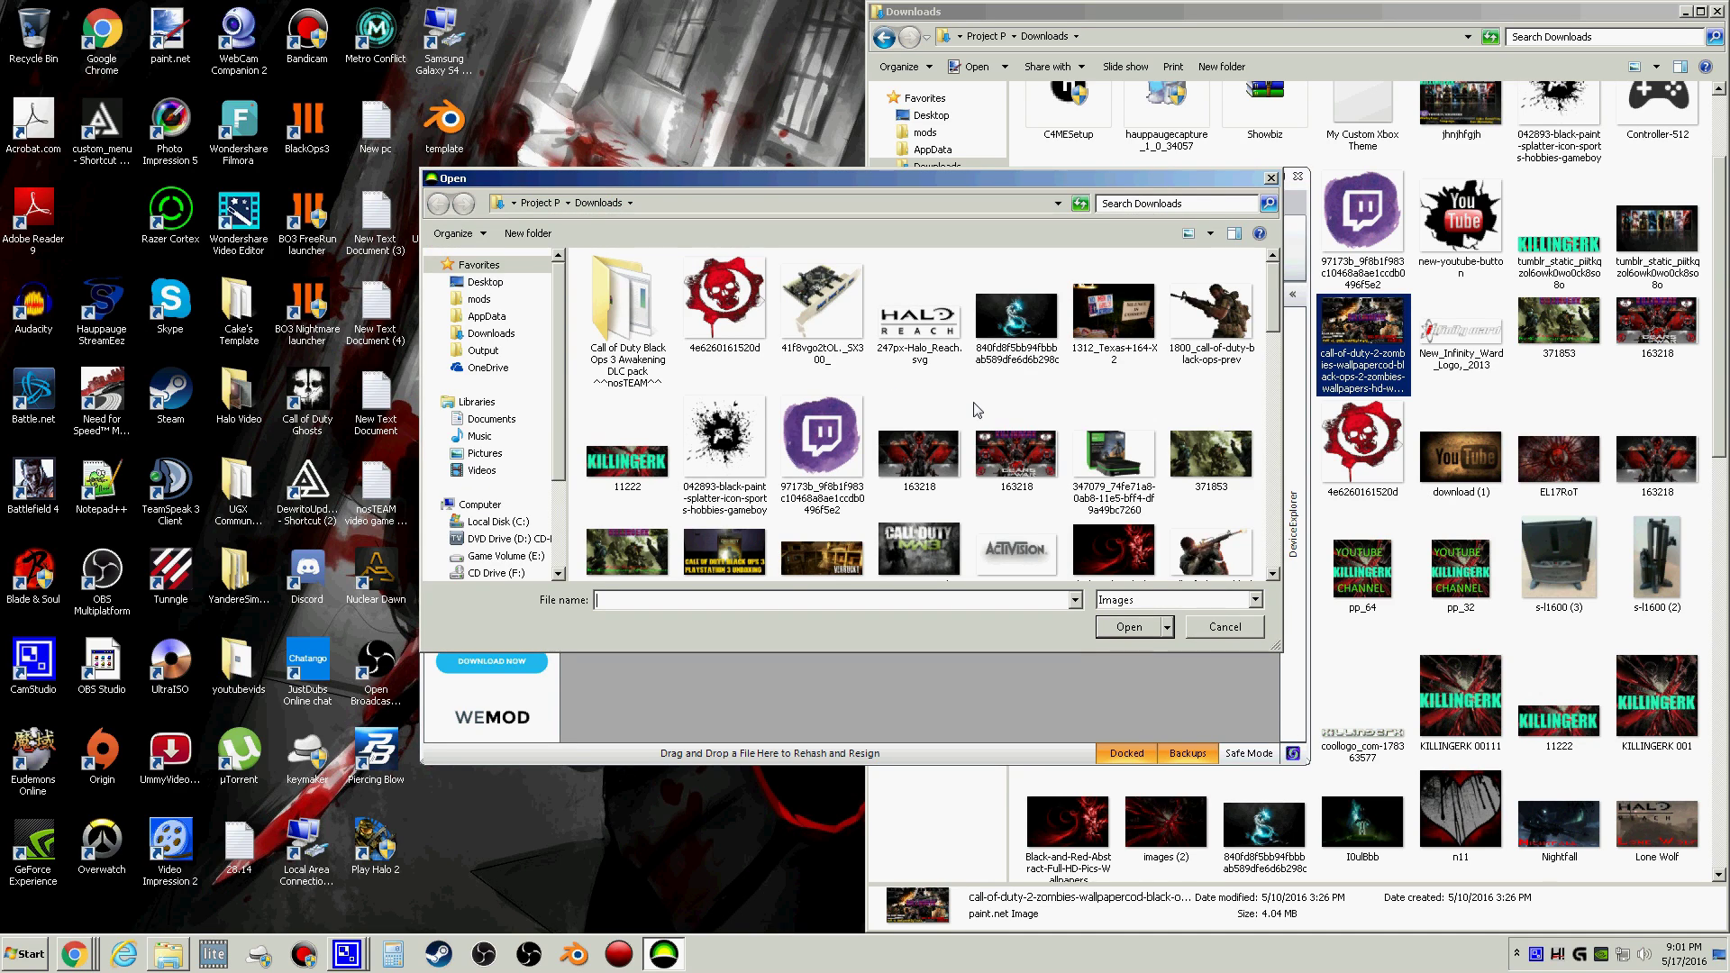
pyautogui.doubleClick(1045, 321)
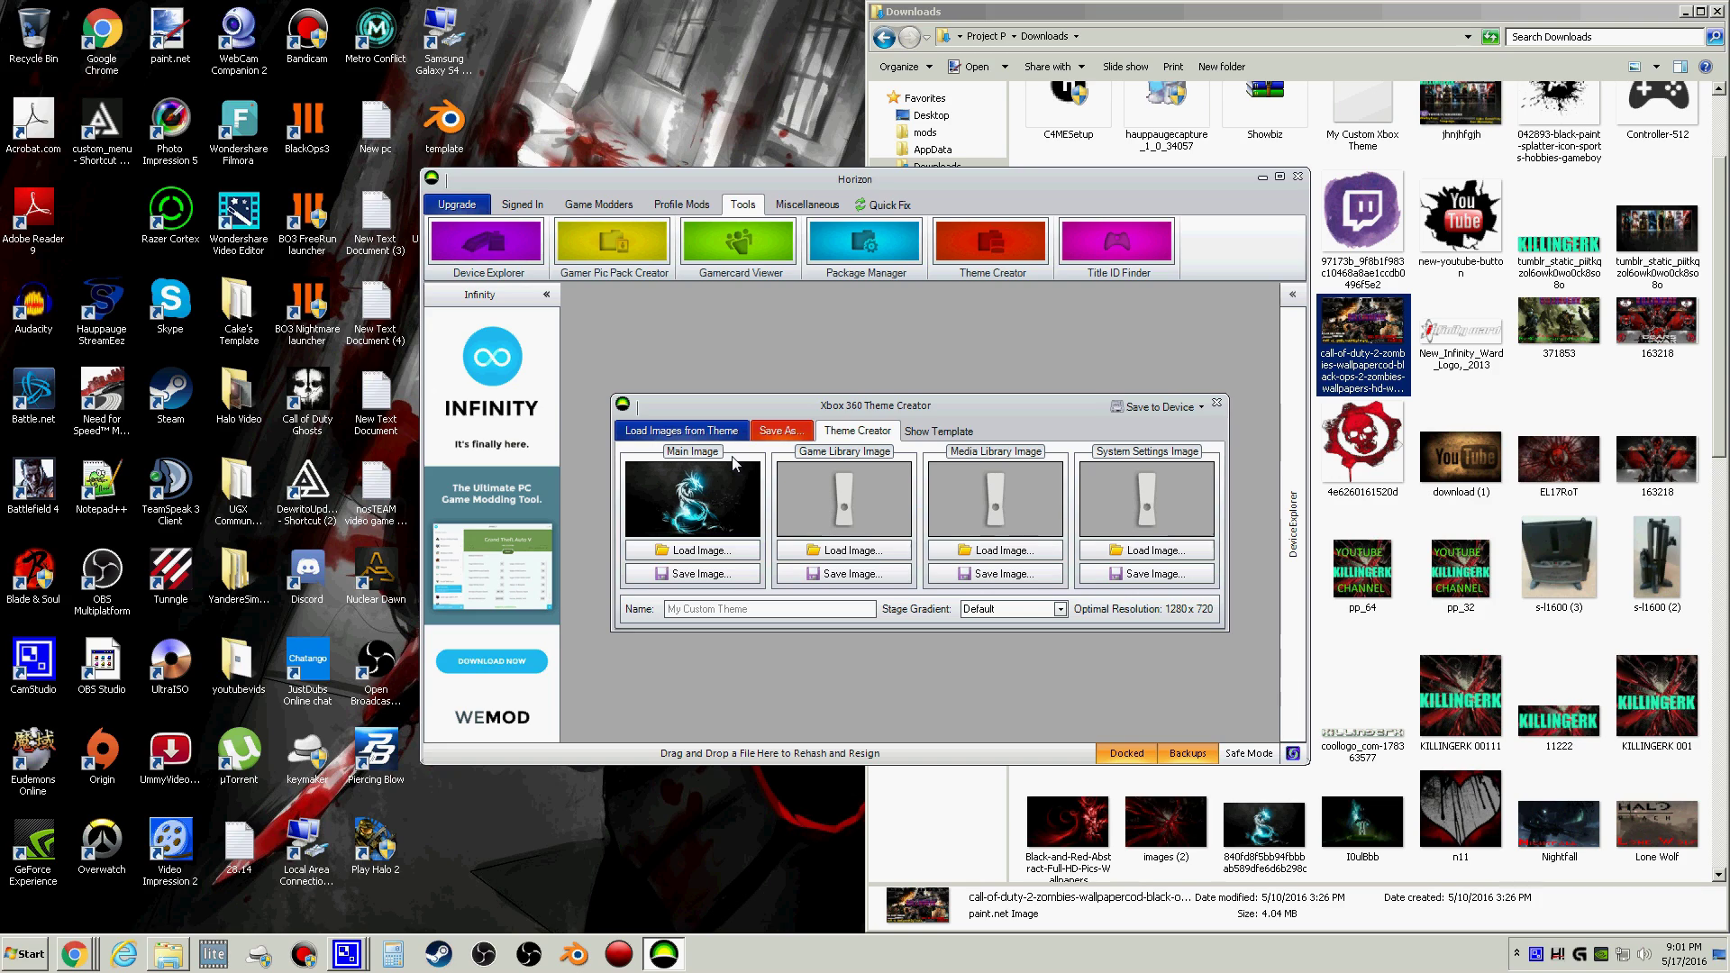
# Load the Black-and-Red-Abstract wallpaper as the Game Library Image and the EL17RoT picture as the Media Library Image
pyautogui.click(839, 548)
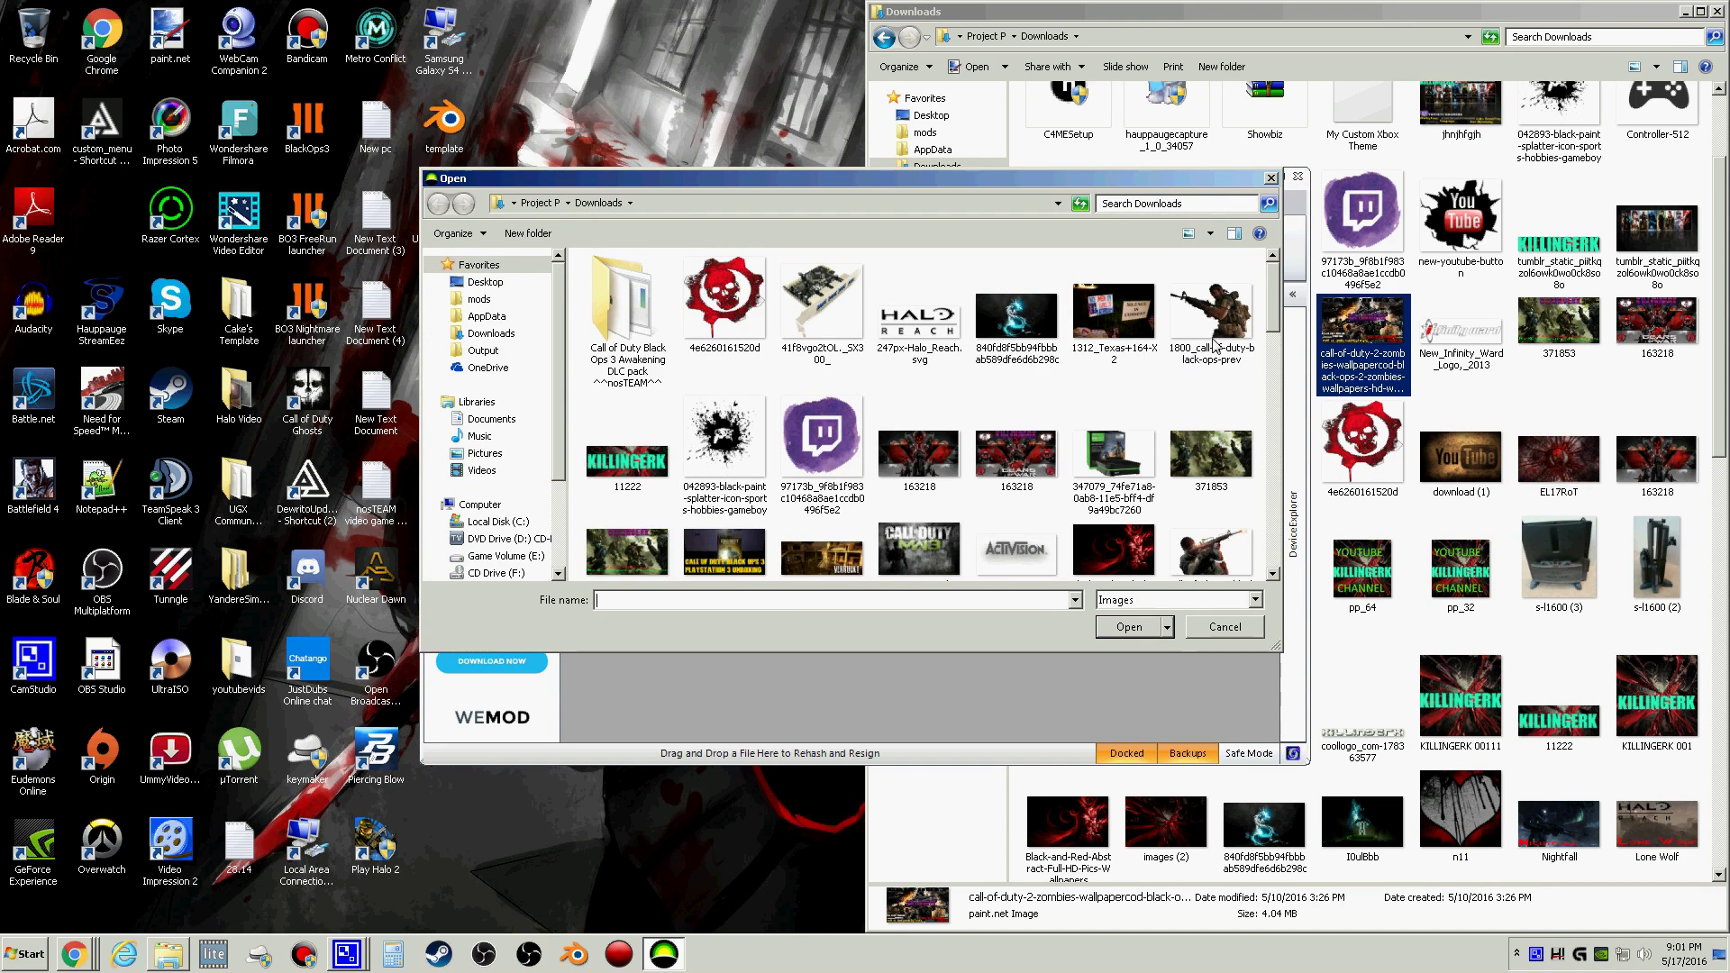
pyautogui.moveTo(1273, 311); pyautogui.dragTo(1272, 337)
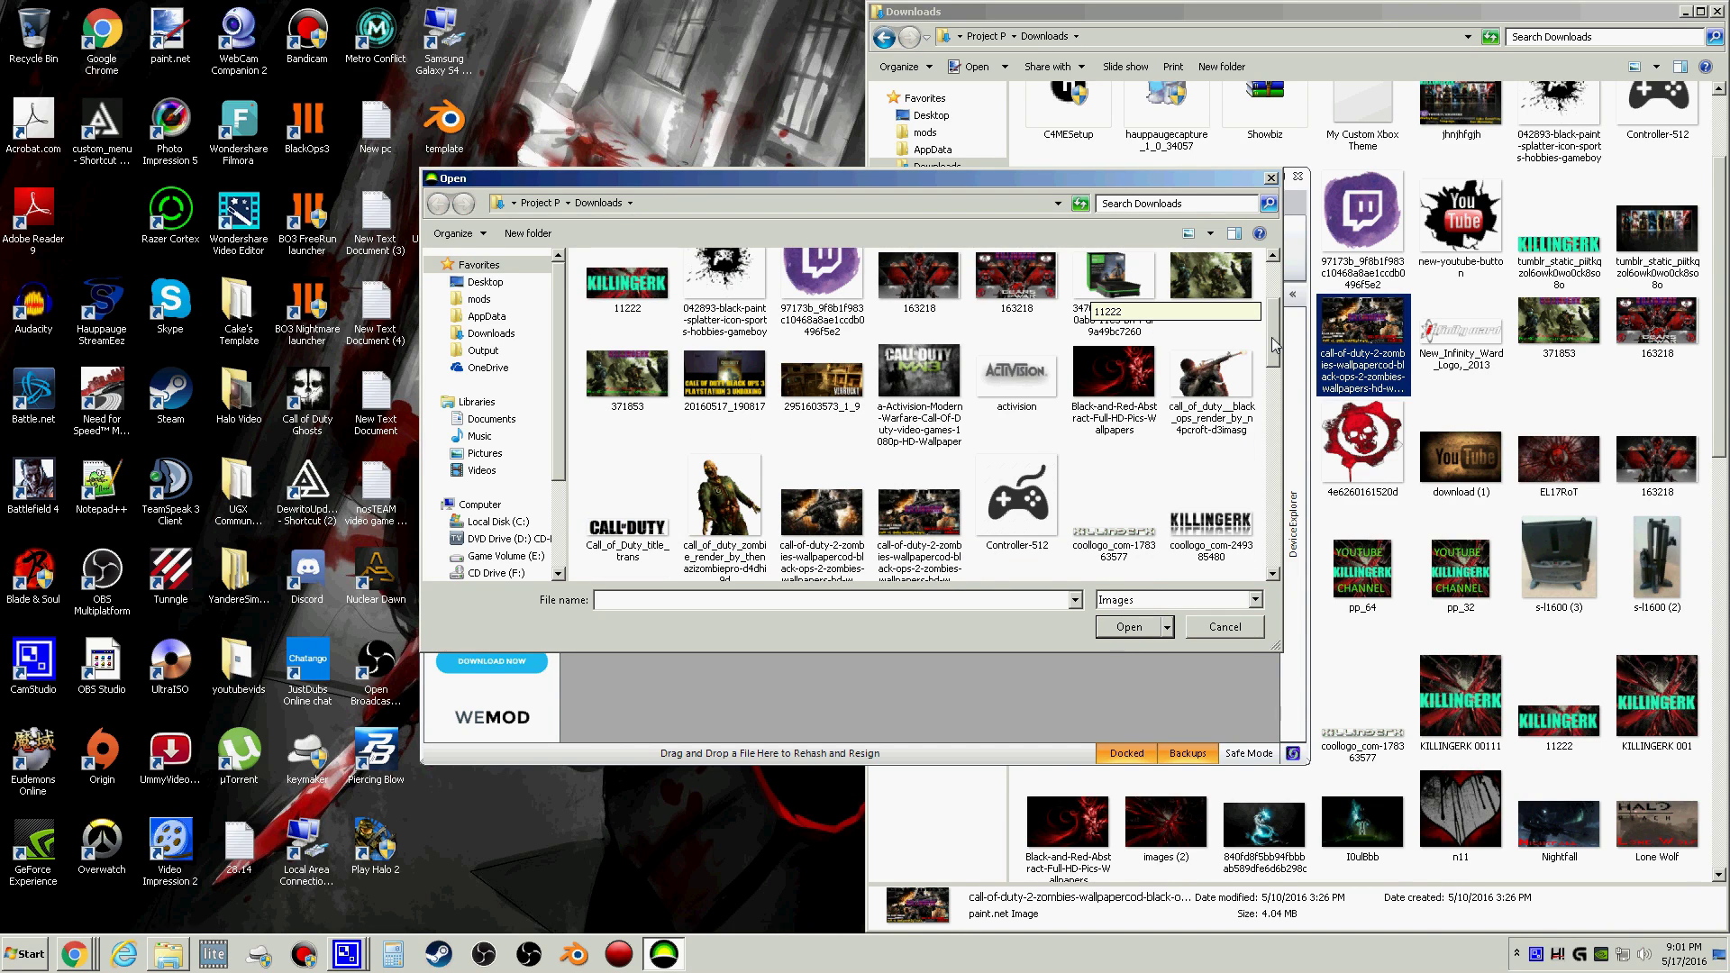
pyautogui.moveTo(1272, 337); pyautogui.dragTo(1273, 341)
pyautogui.doubleClick(1137, 346)
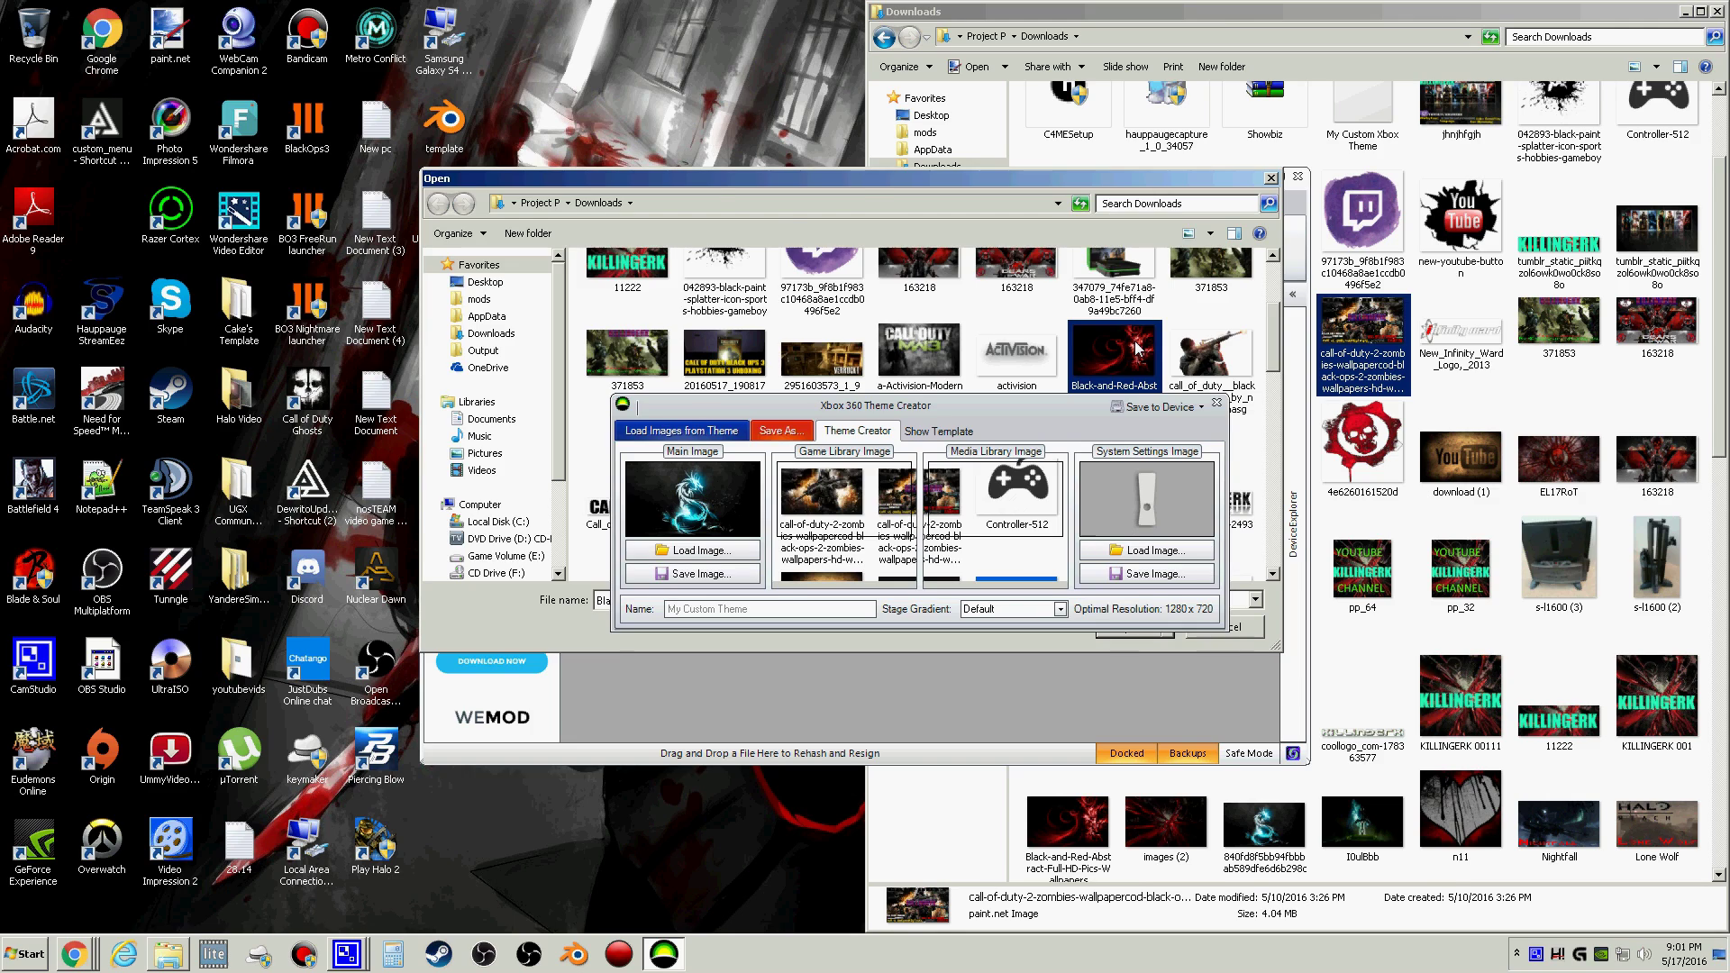
pyautogui.click(1036, 548)
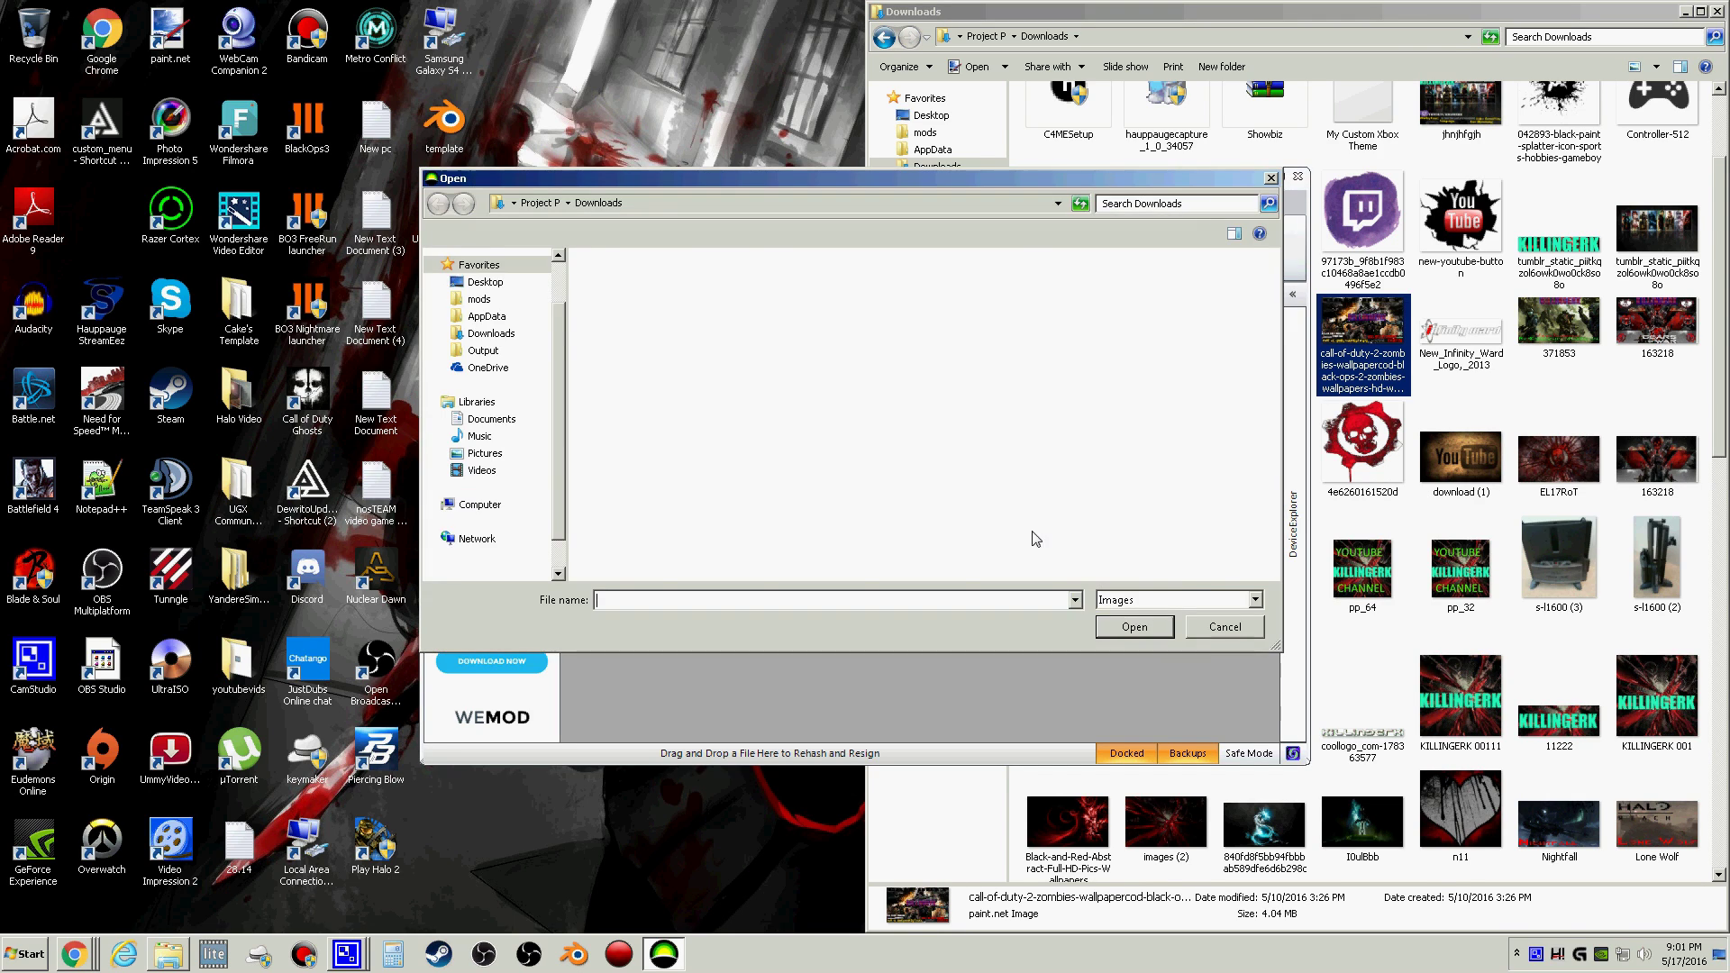
pyautogui.moveTo(1274, 329); pyautogui.dragTo(1286, 427)
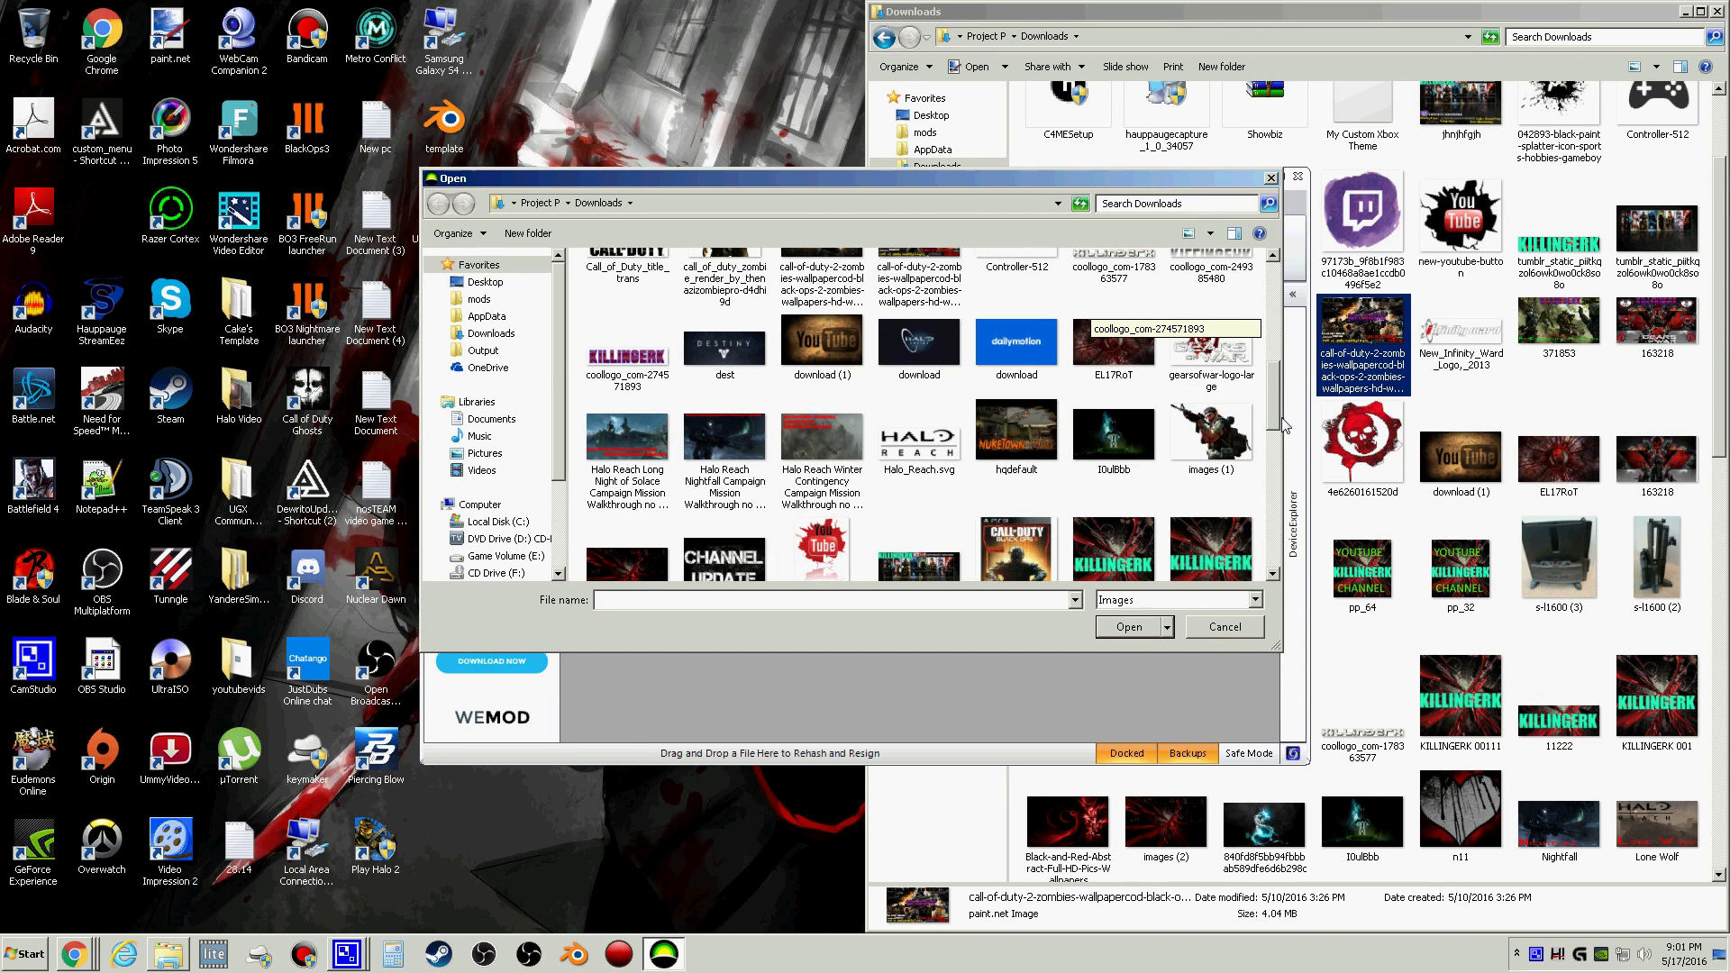
pyautogui.doubleClick(1111, 354)
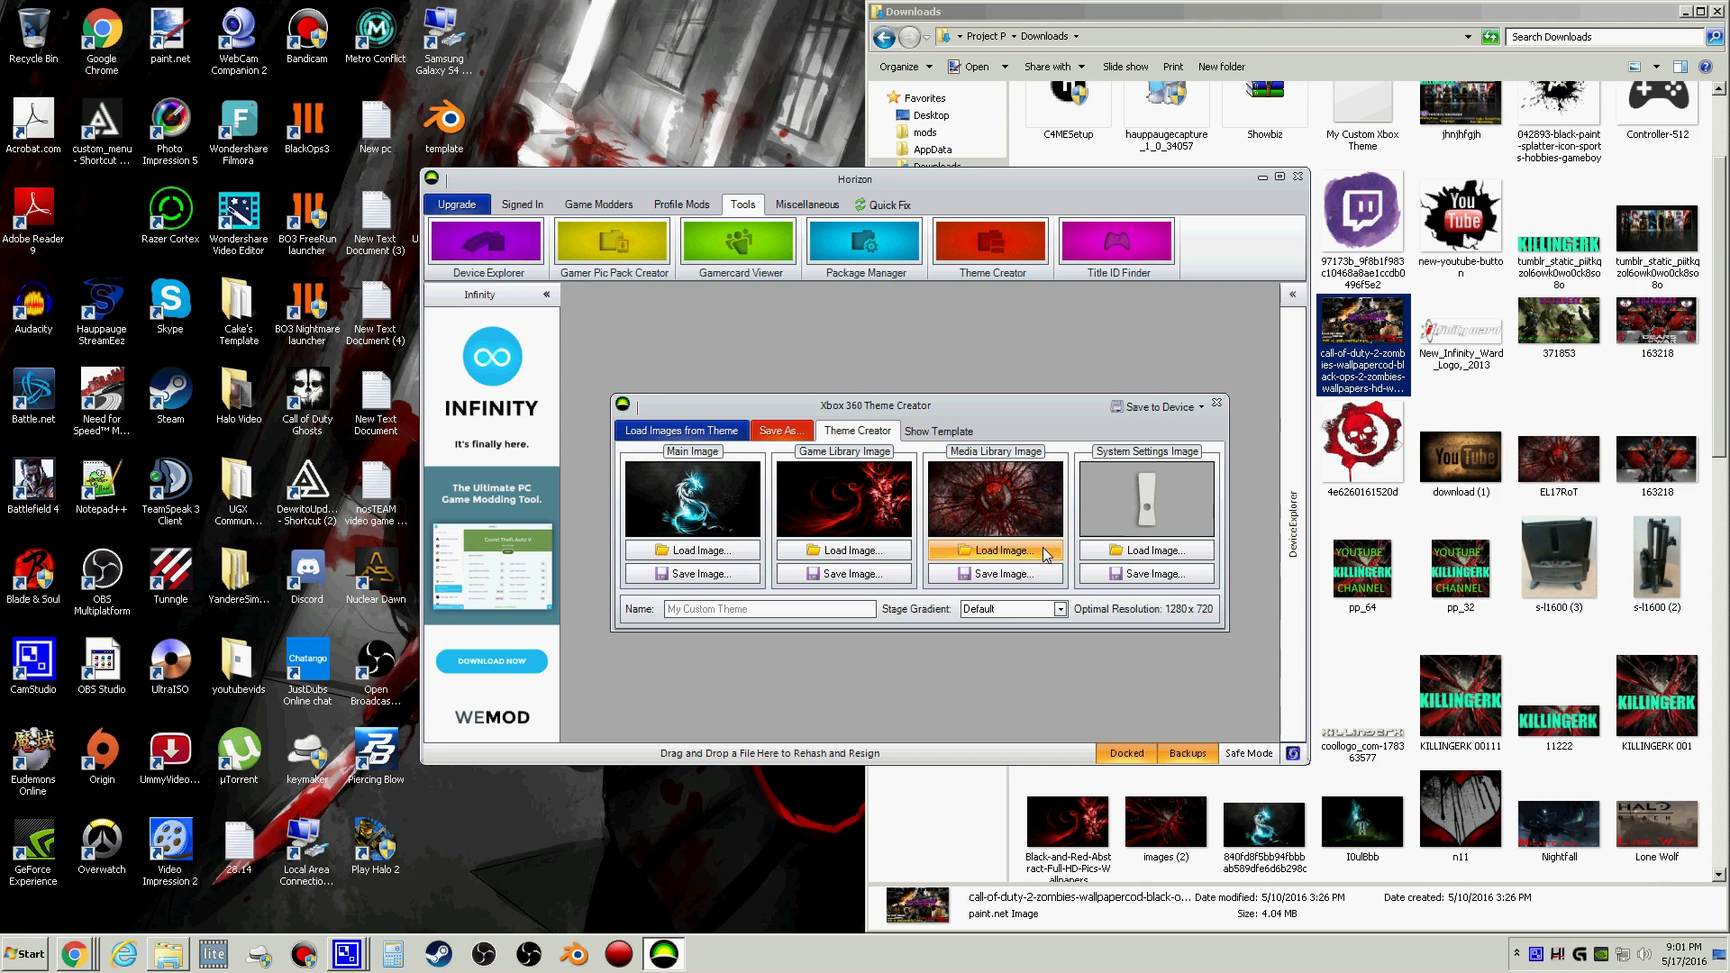
# Set the Game Library Image to the EL17RoT picture and the Media Library Image to the YouTube picture download (1)
pyautogui.click(883, 552)
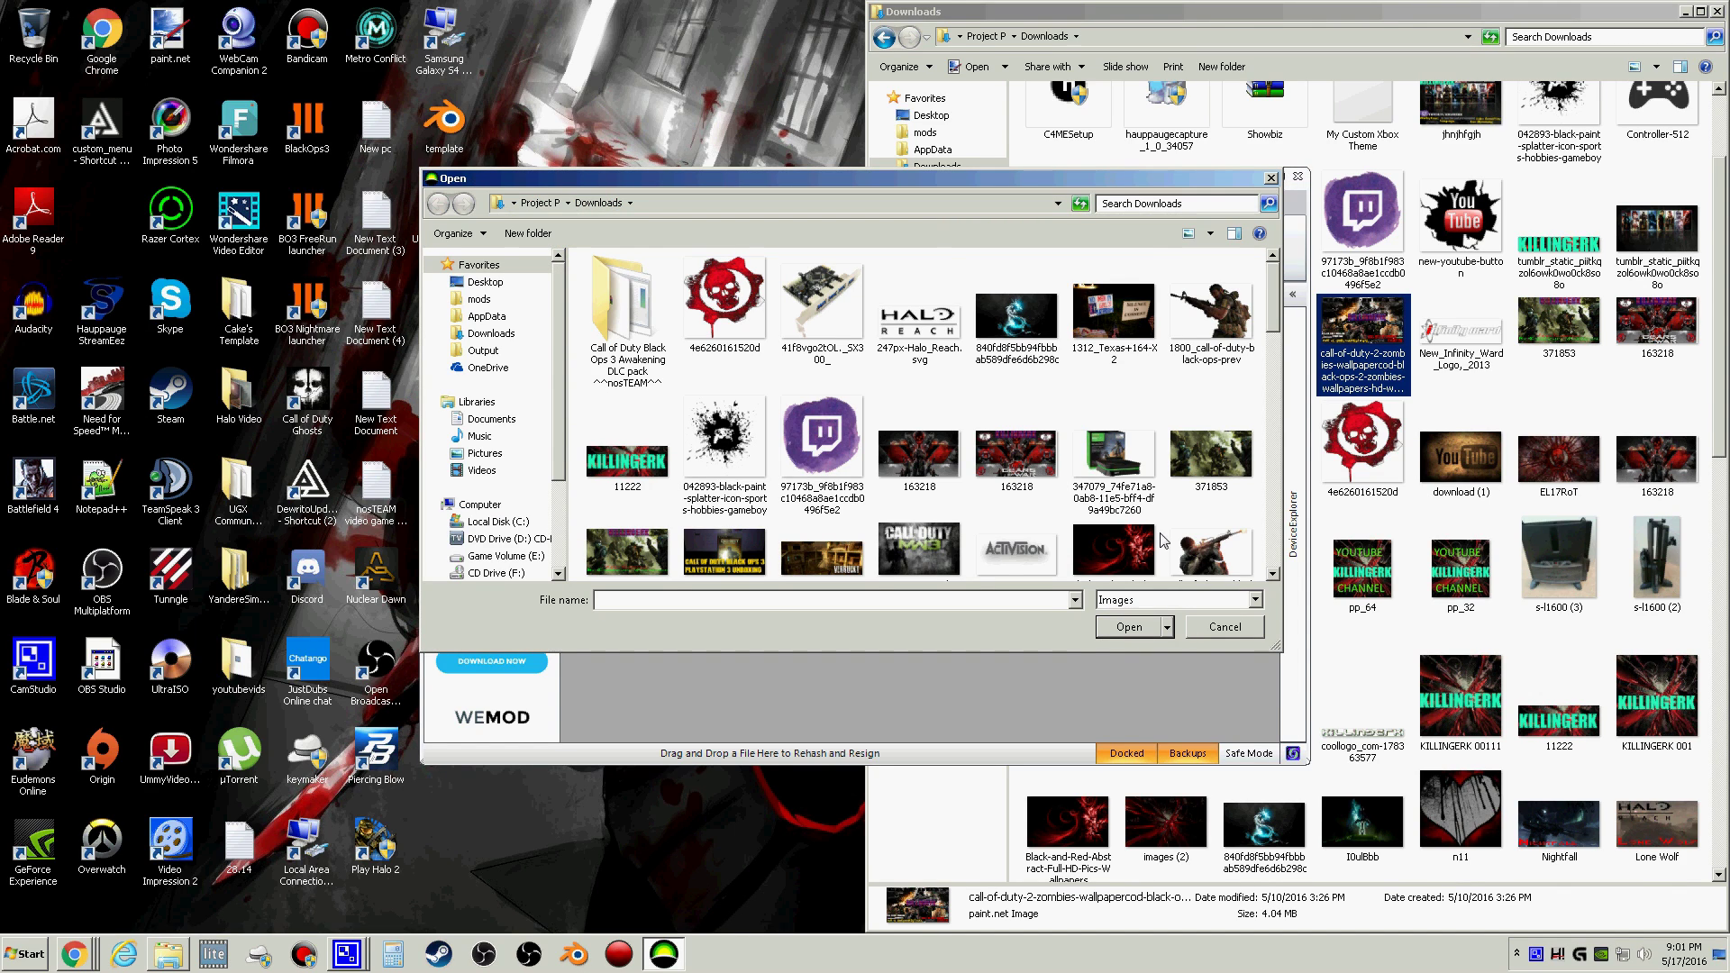
pyautogui.scroll(-5, 1275, 324)
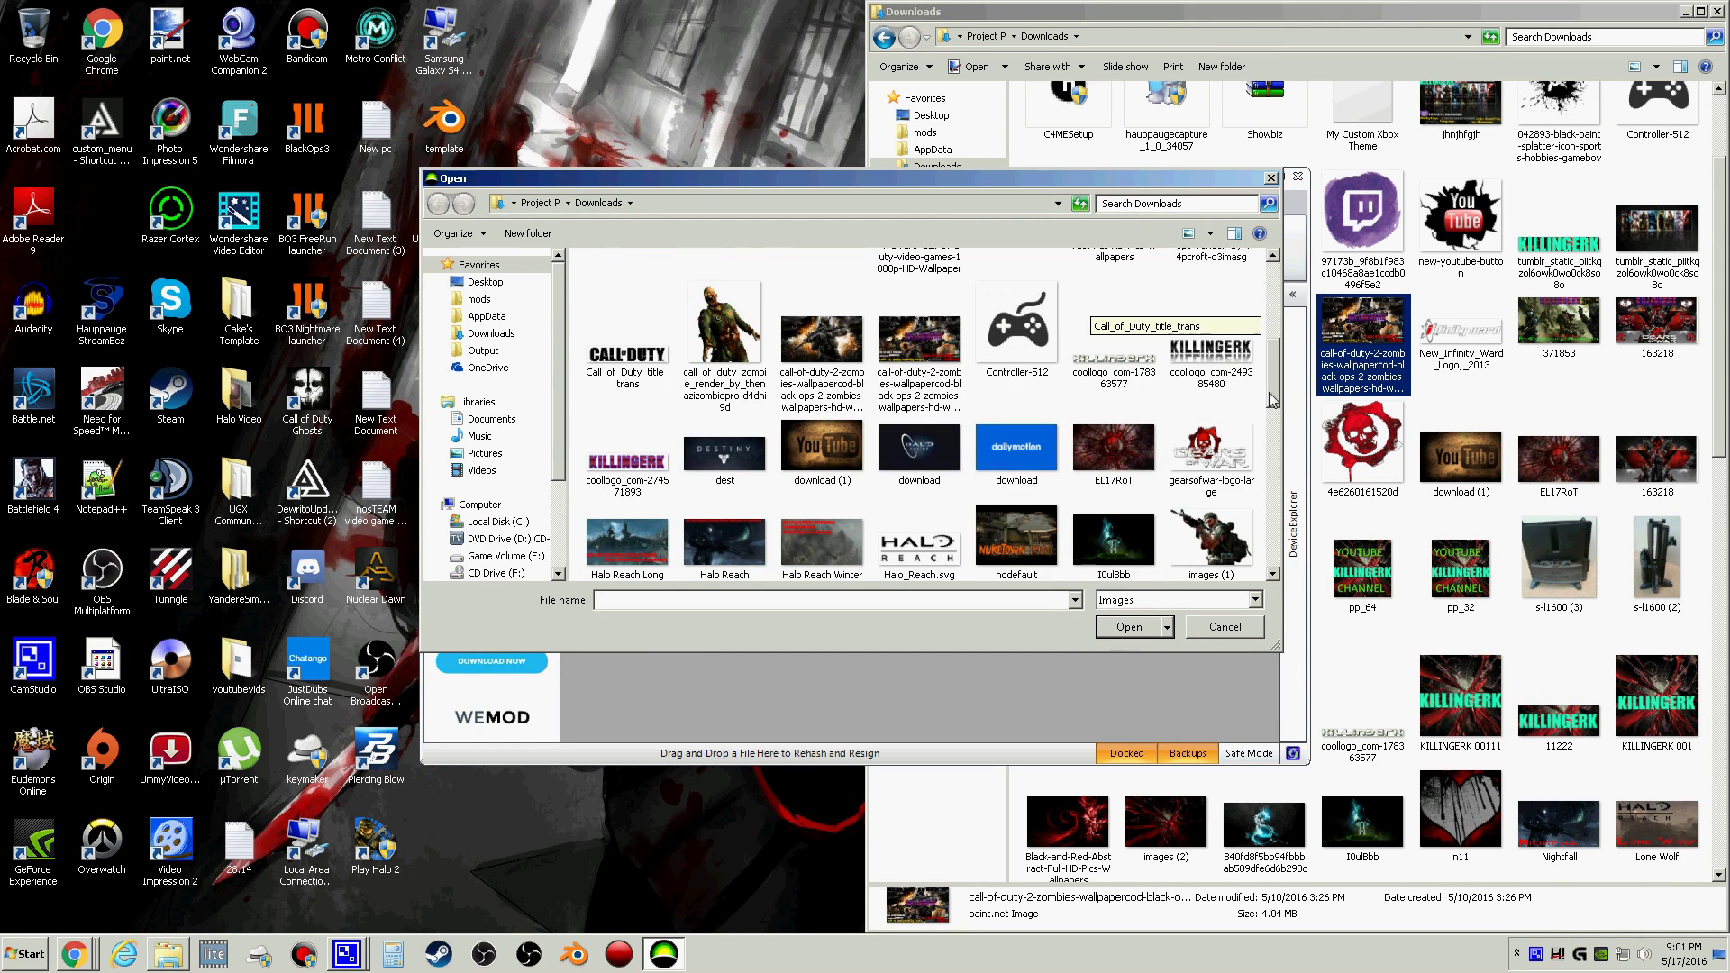
pyautogui.doubleClick(772, 298)
pyautogui.click(990, 553)
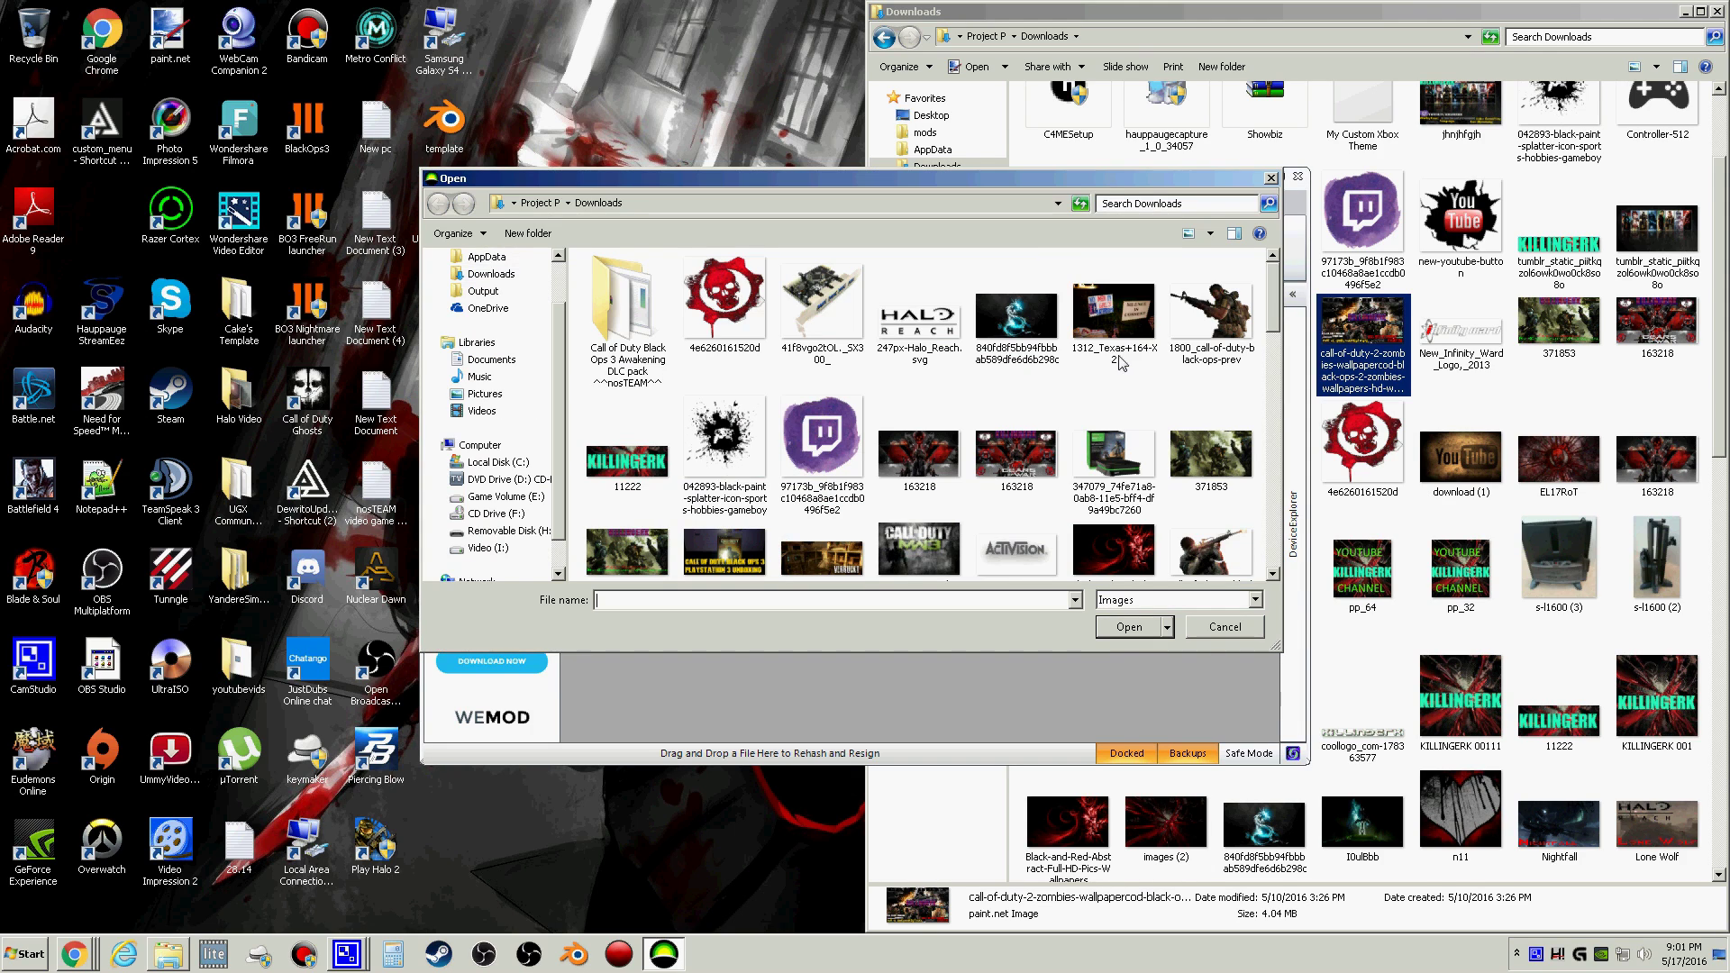
pyautogui.scroll(-5, 1198, 396)
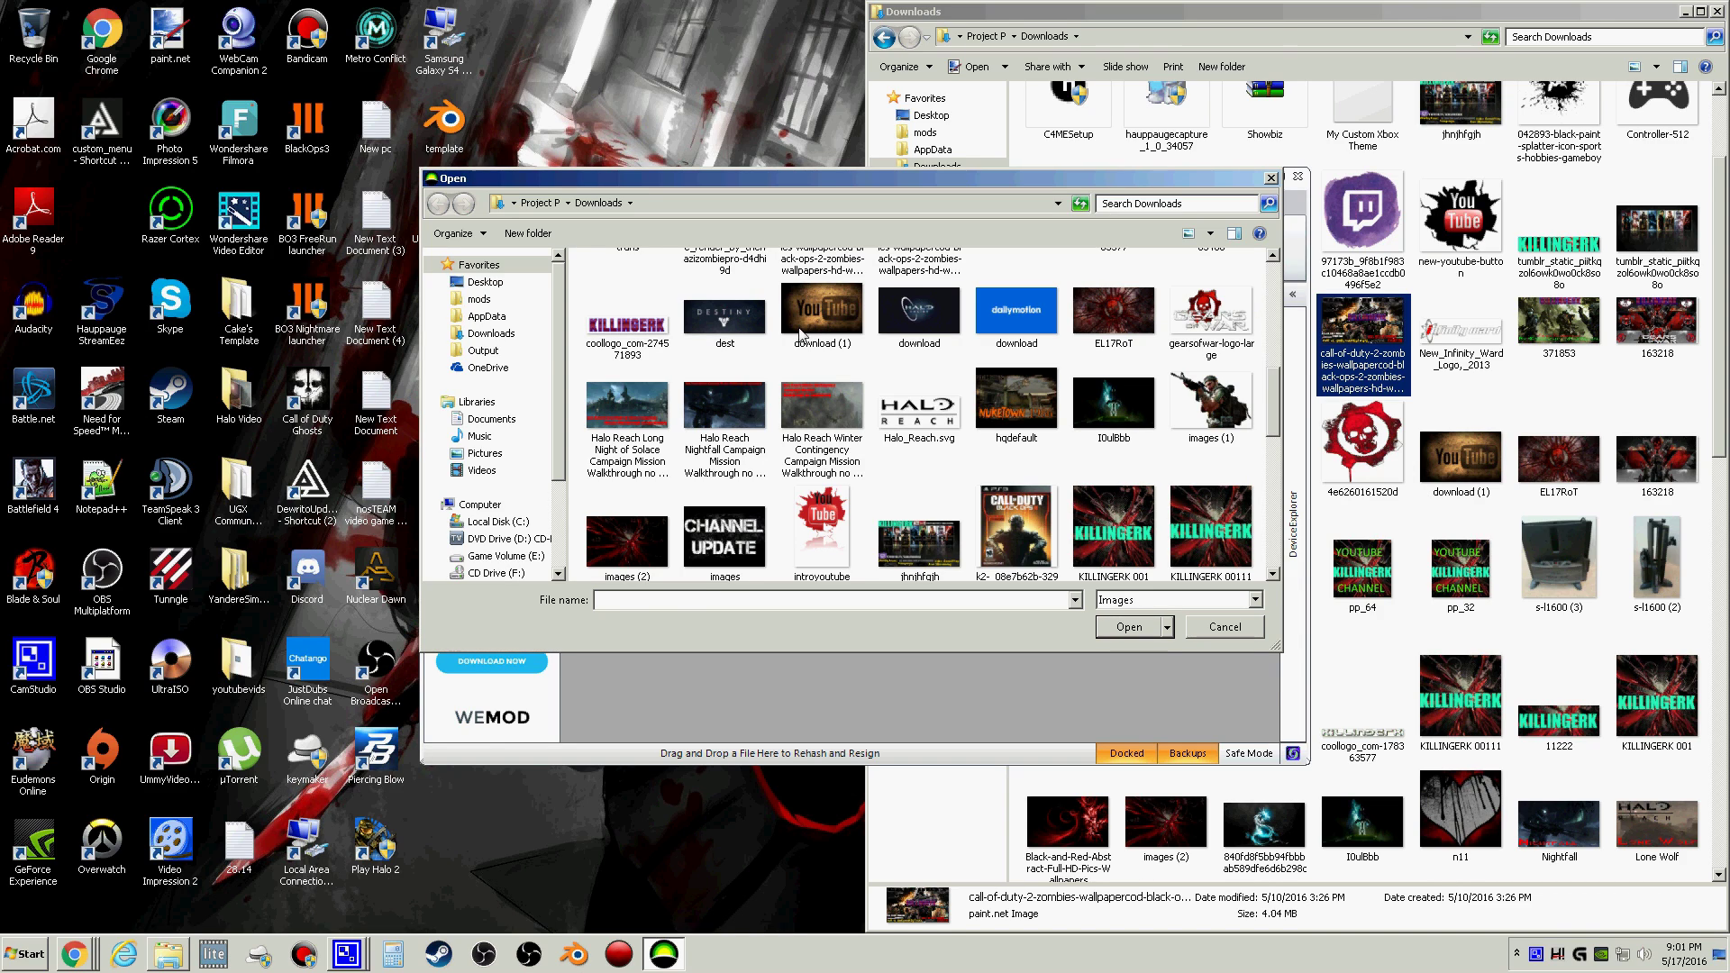
pyautogui.doubleClick(825, 292)
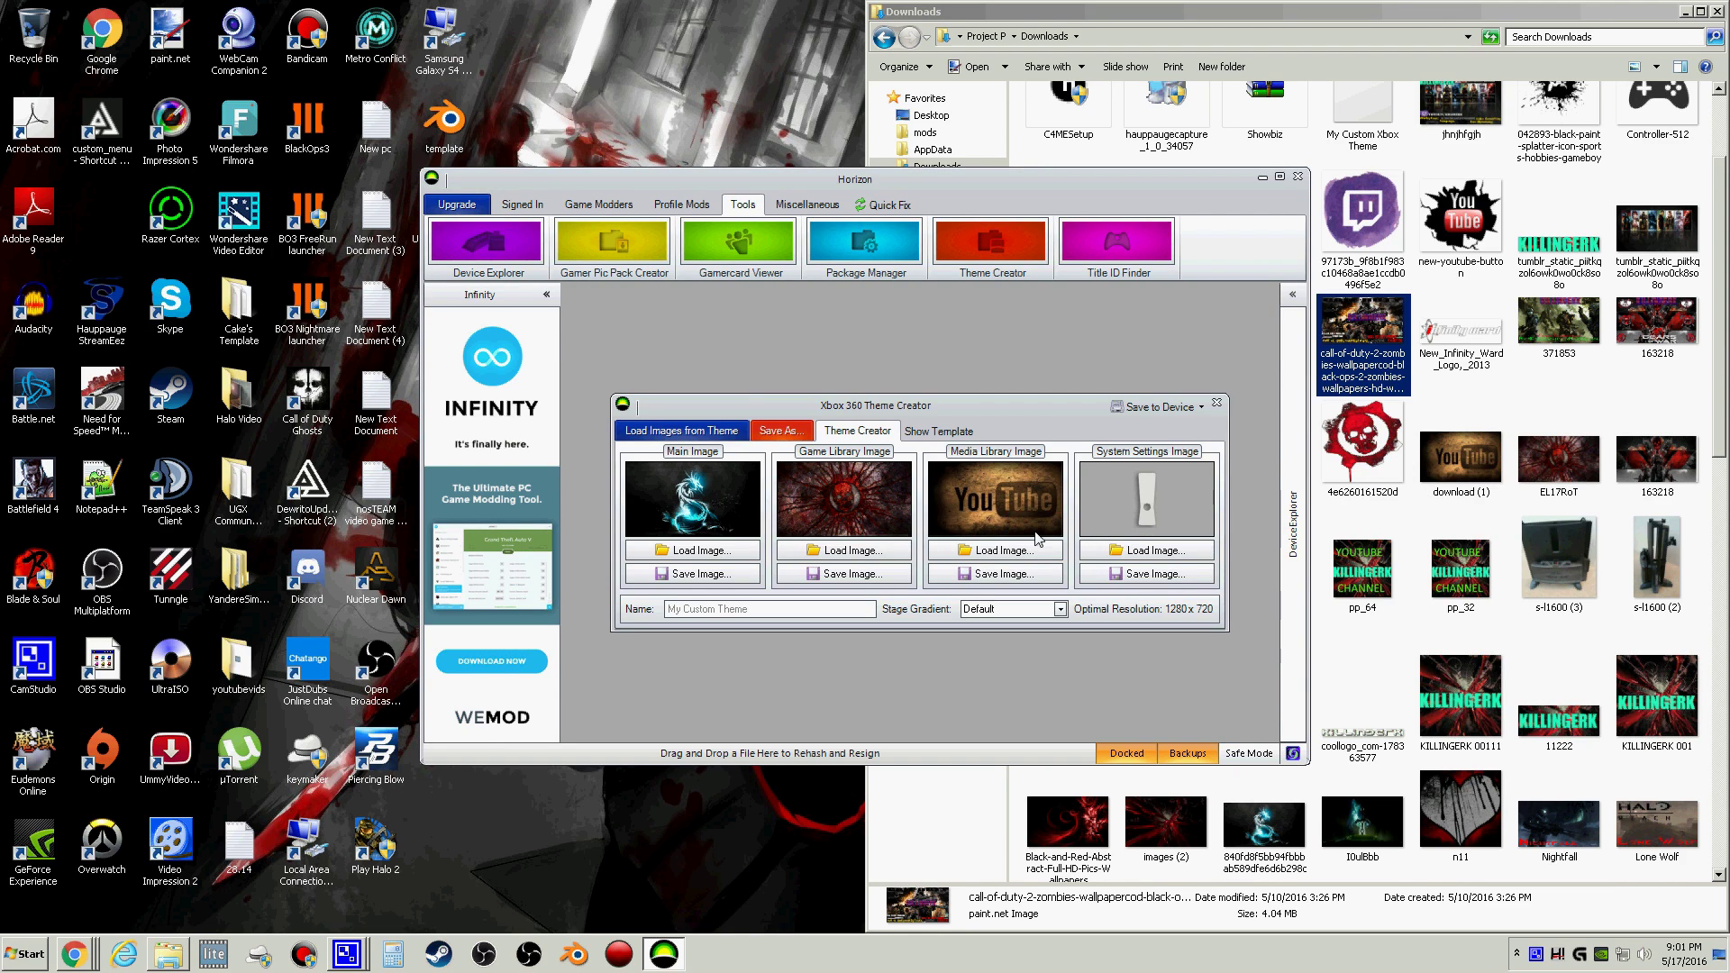
# Load the Controller-512 picture from Downloads as the theme's System Settings Image
pyautogui.click(1122, 552)
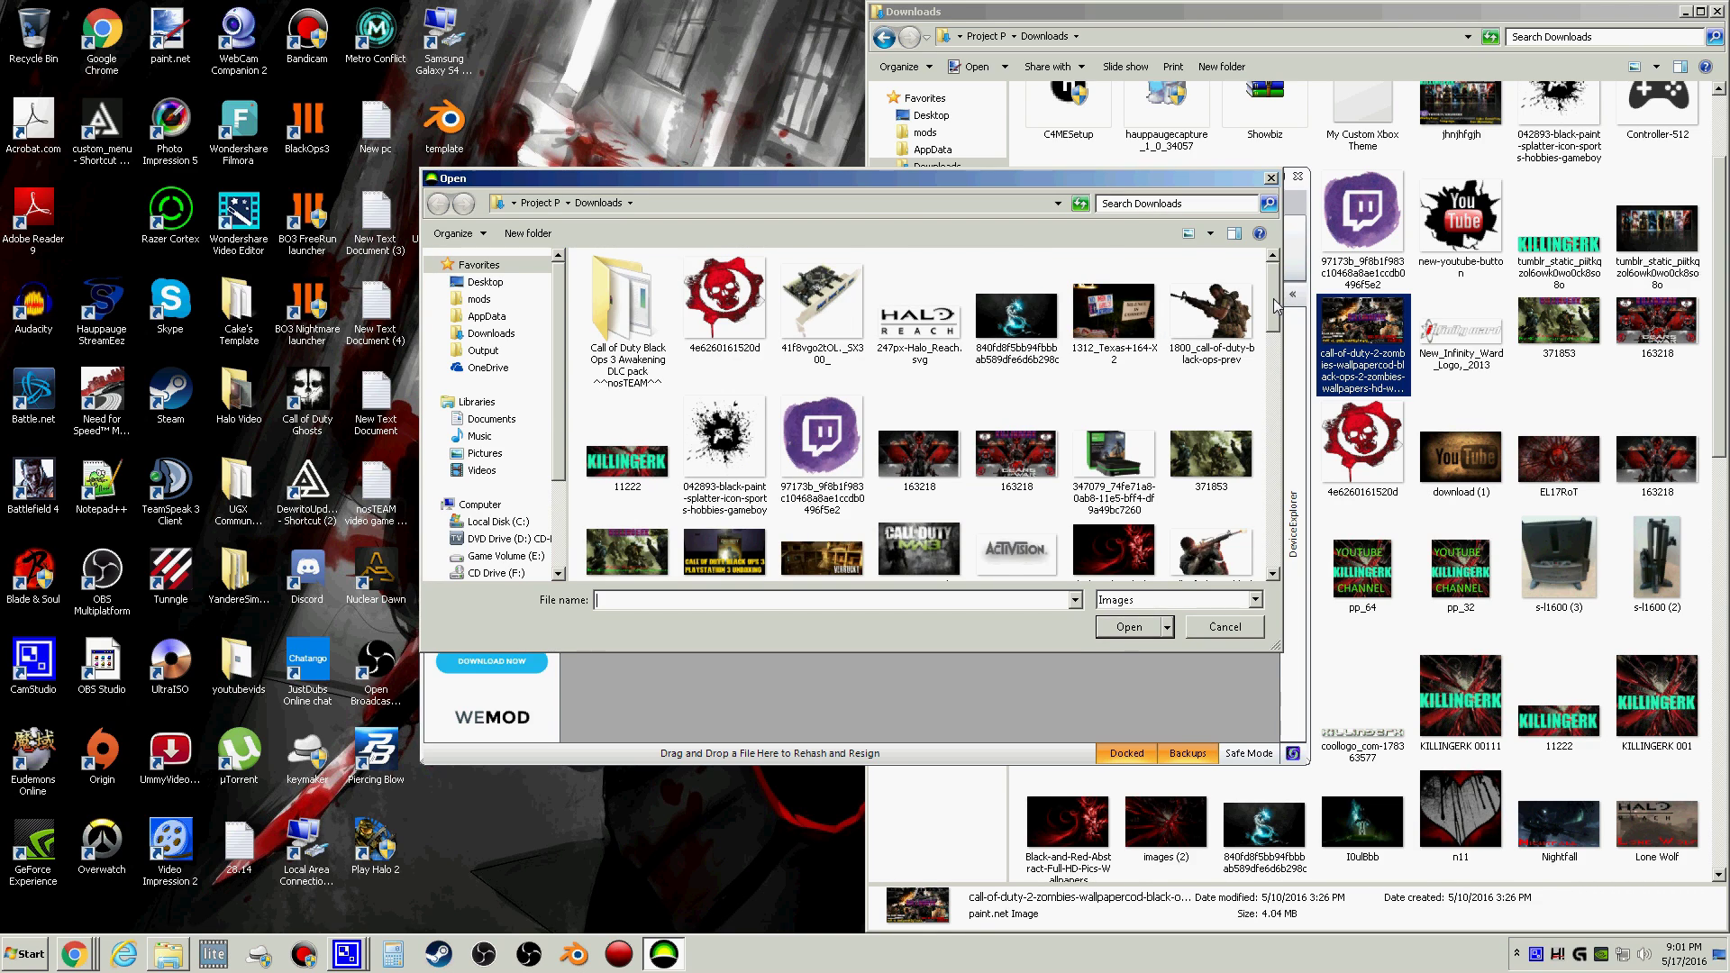
pyautogui.moveTo(1271, 351); pyautogui.dragTo(1311, 338)
pyautogui.scroll(-2, 1311, 338)
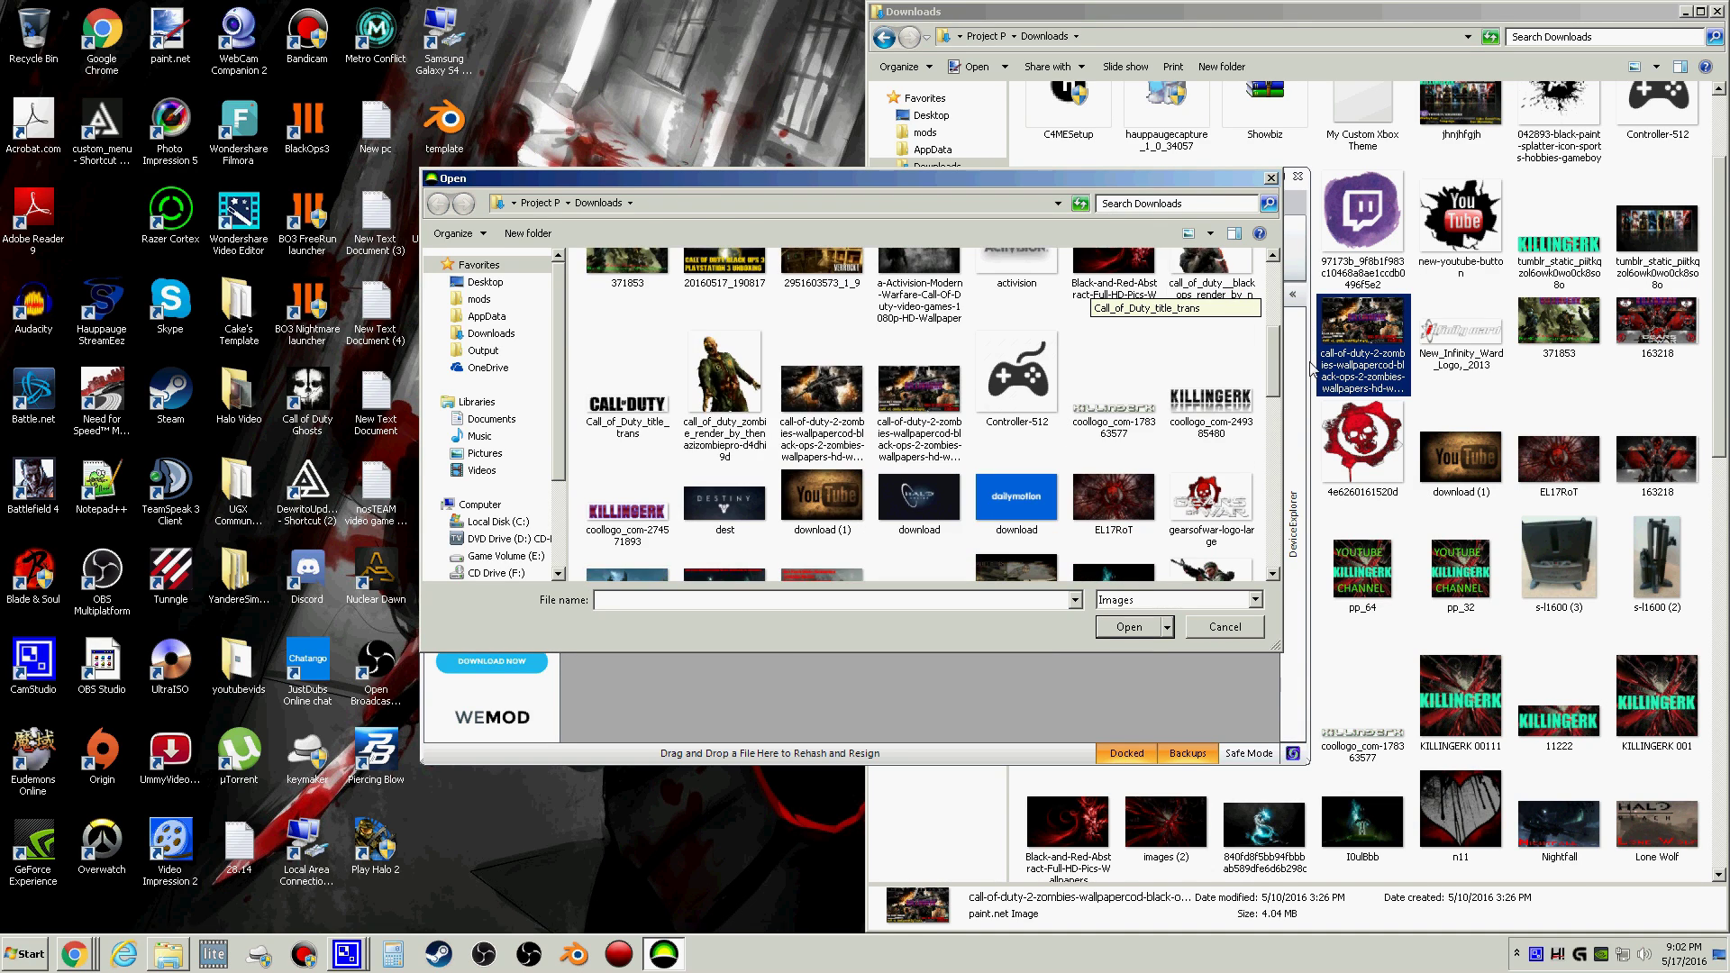
pyautogui.doubleClick(1039, 369)
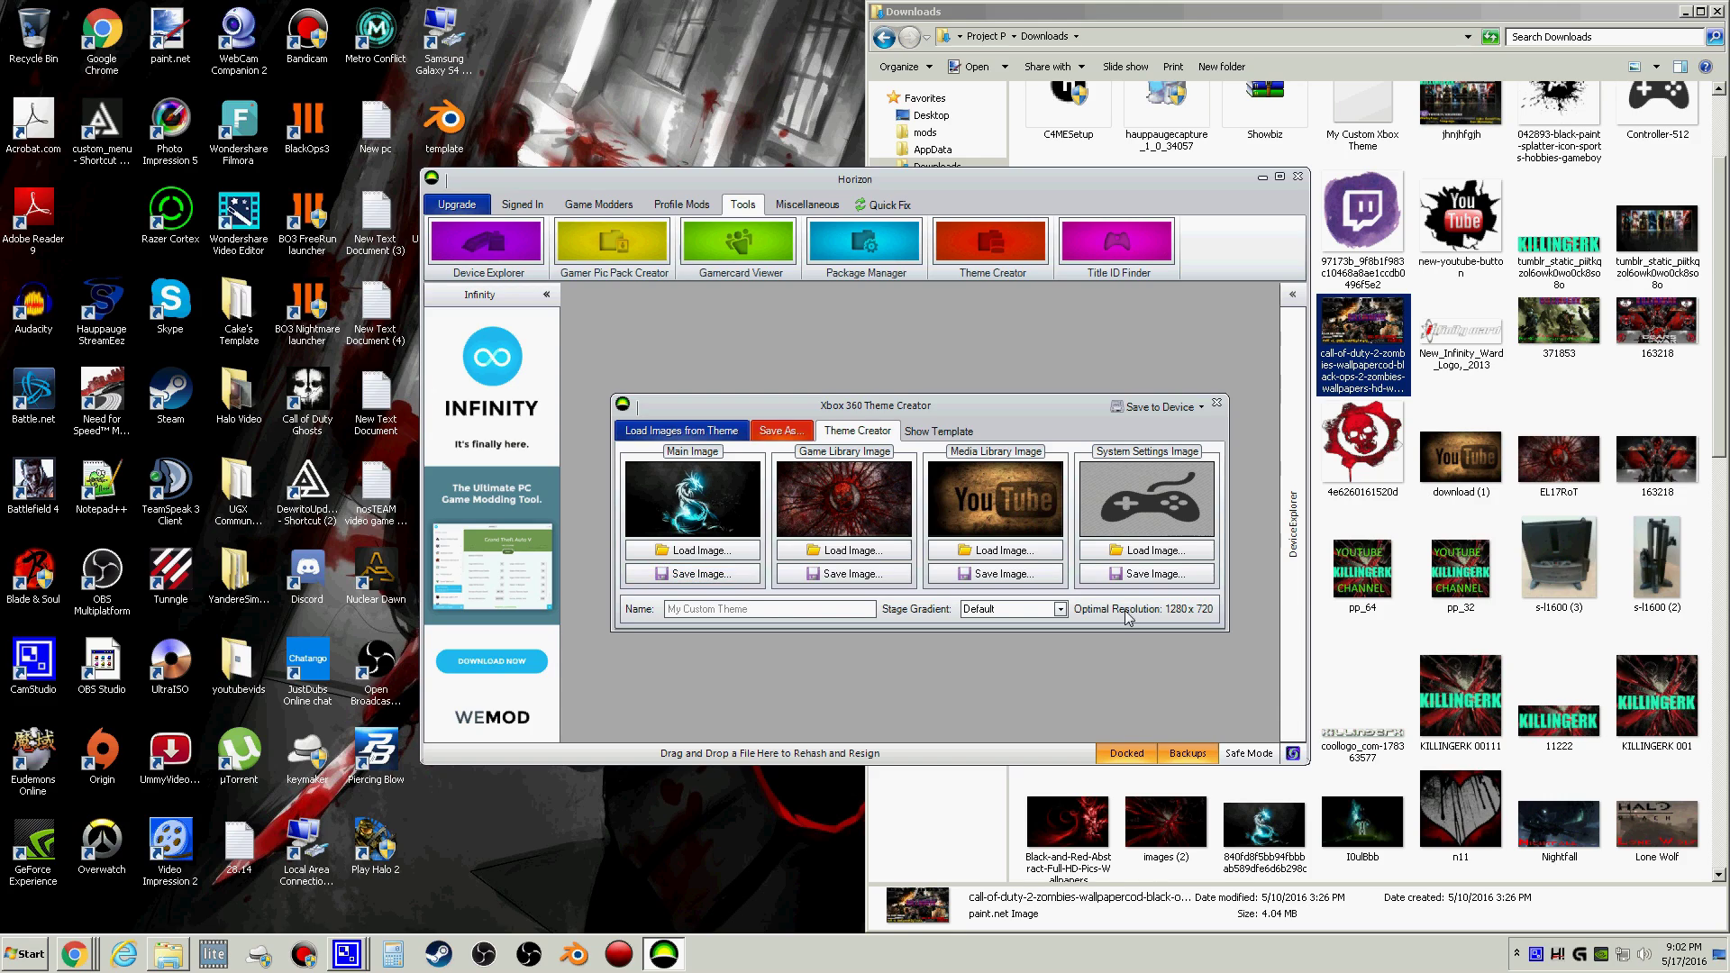
# Name the theme "videi for youtube" and keep its stage gradient at Default
pyautogui.click(721, 612)
pyautogui.write('videi for youtube')
pyautogui.click(1052, 610)
pyautogui.click(1051, 610)
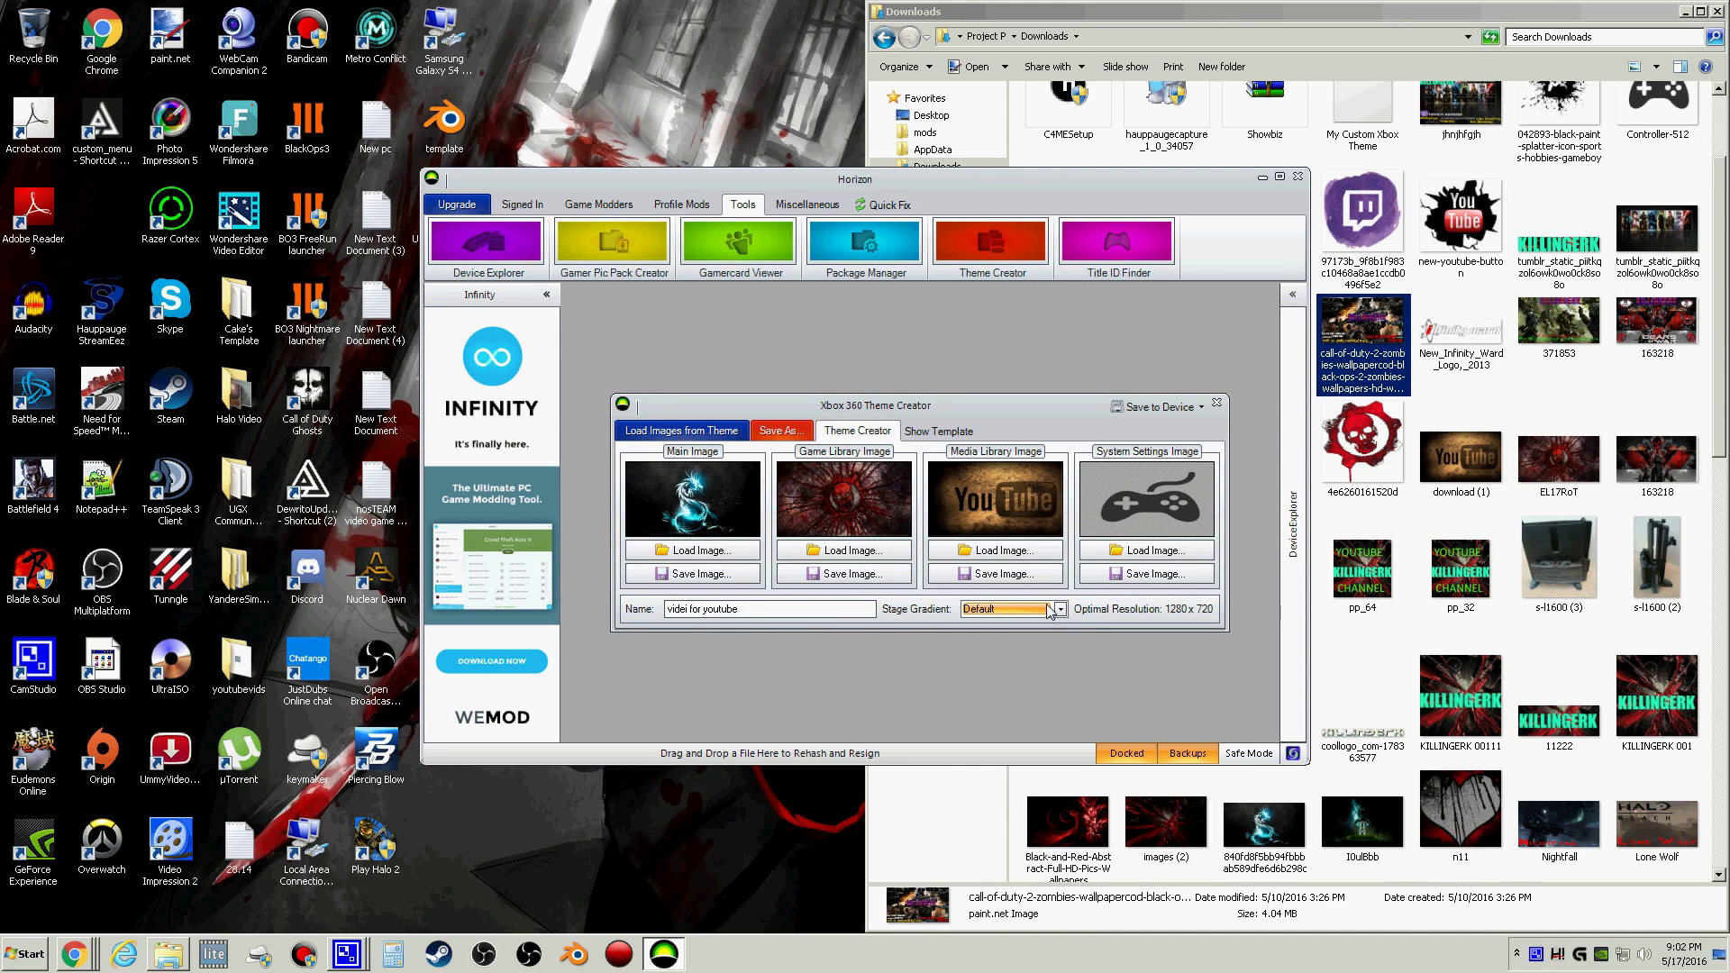
pyautogui.click(744, 574)
pyautogui.click(1225, 631)
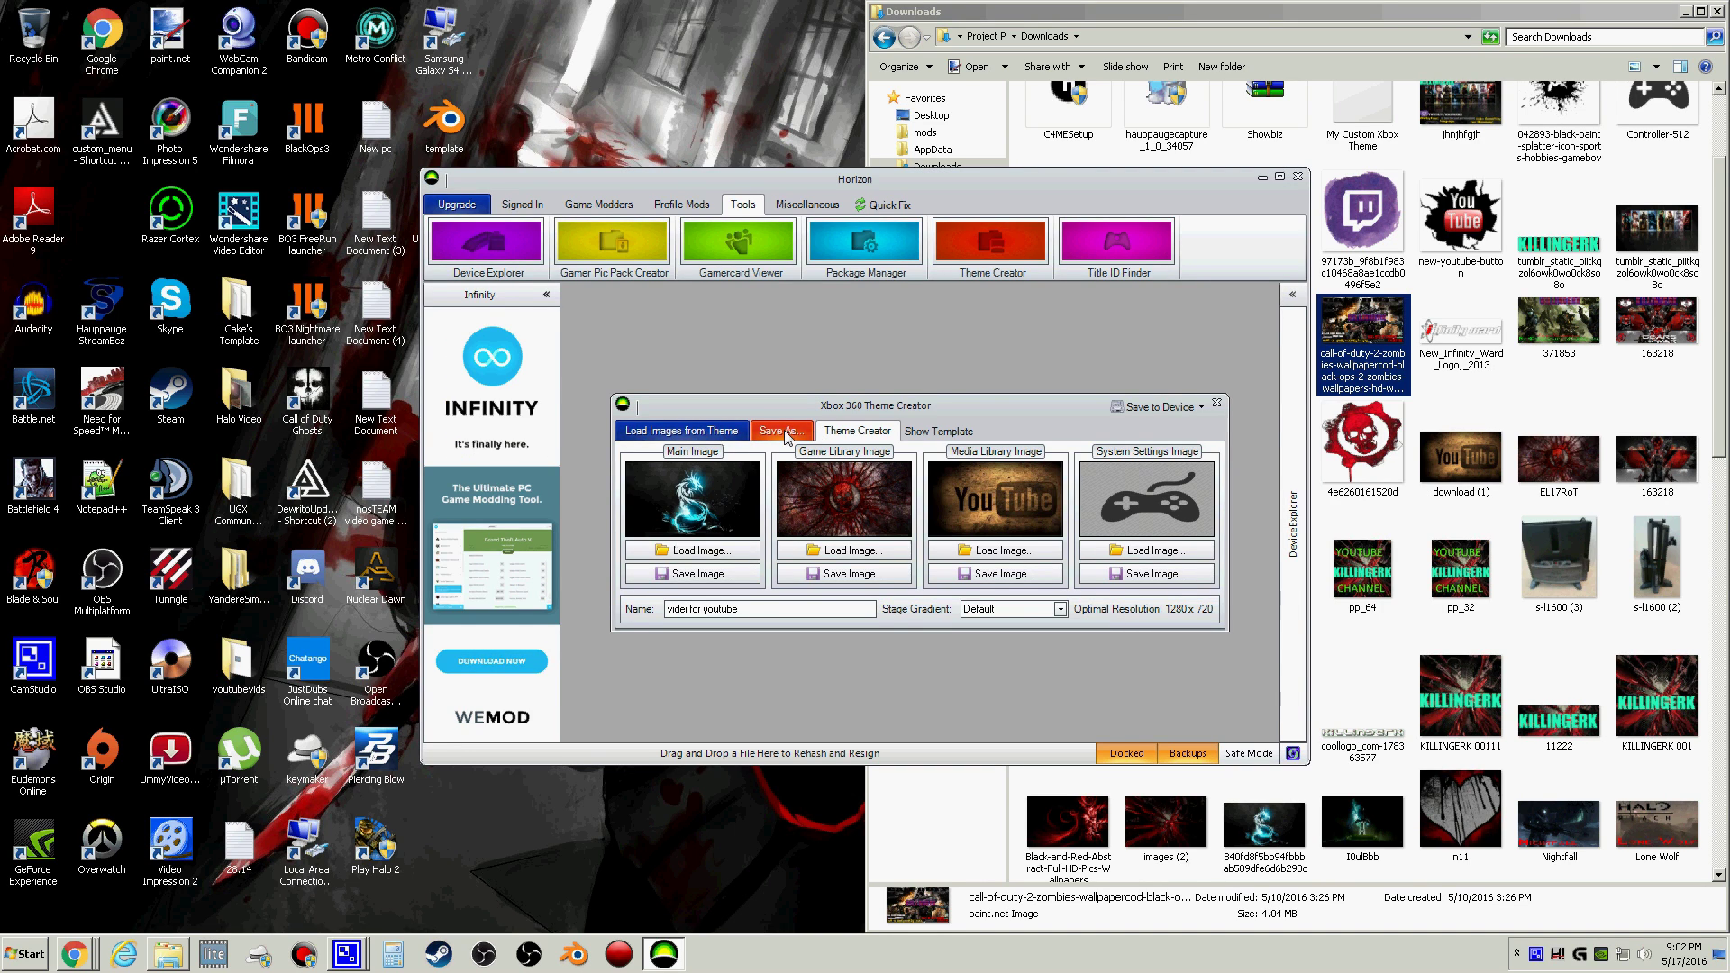
pyautogui.click(781, 432)
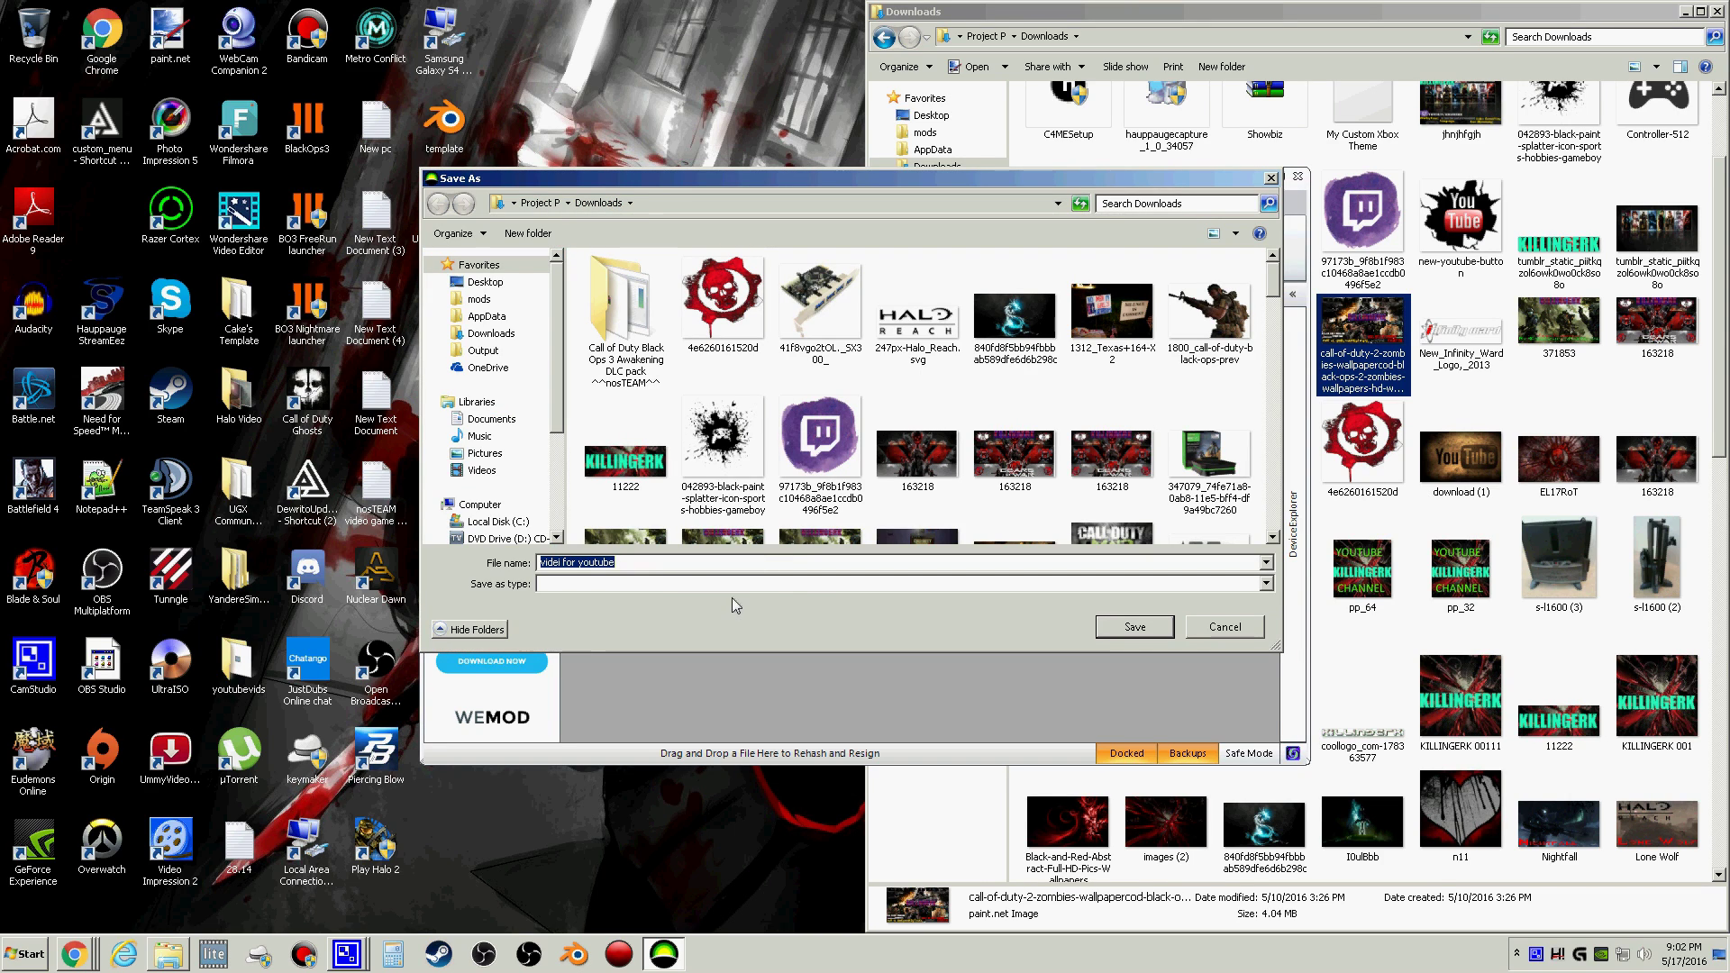
pyautogui.click(1202, 629)
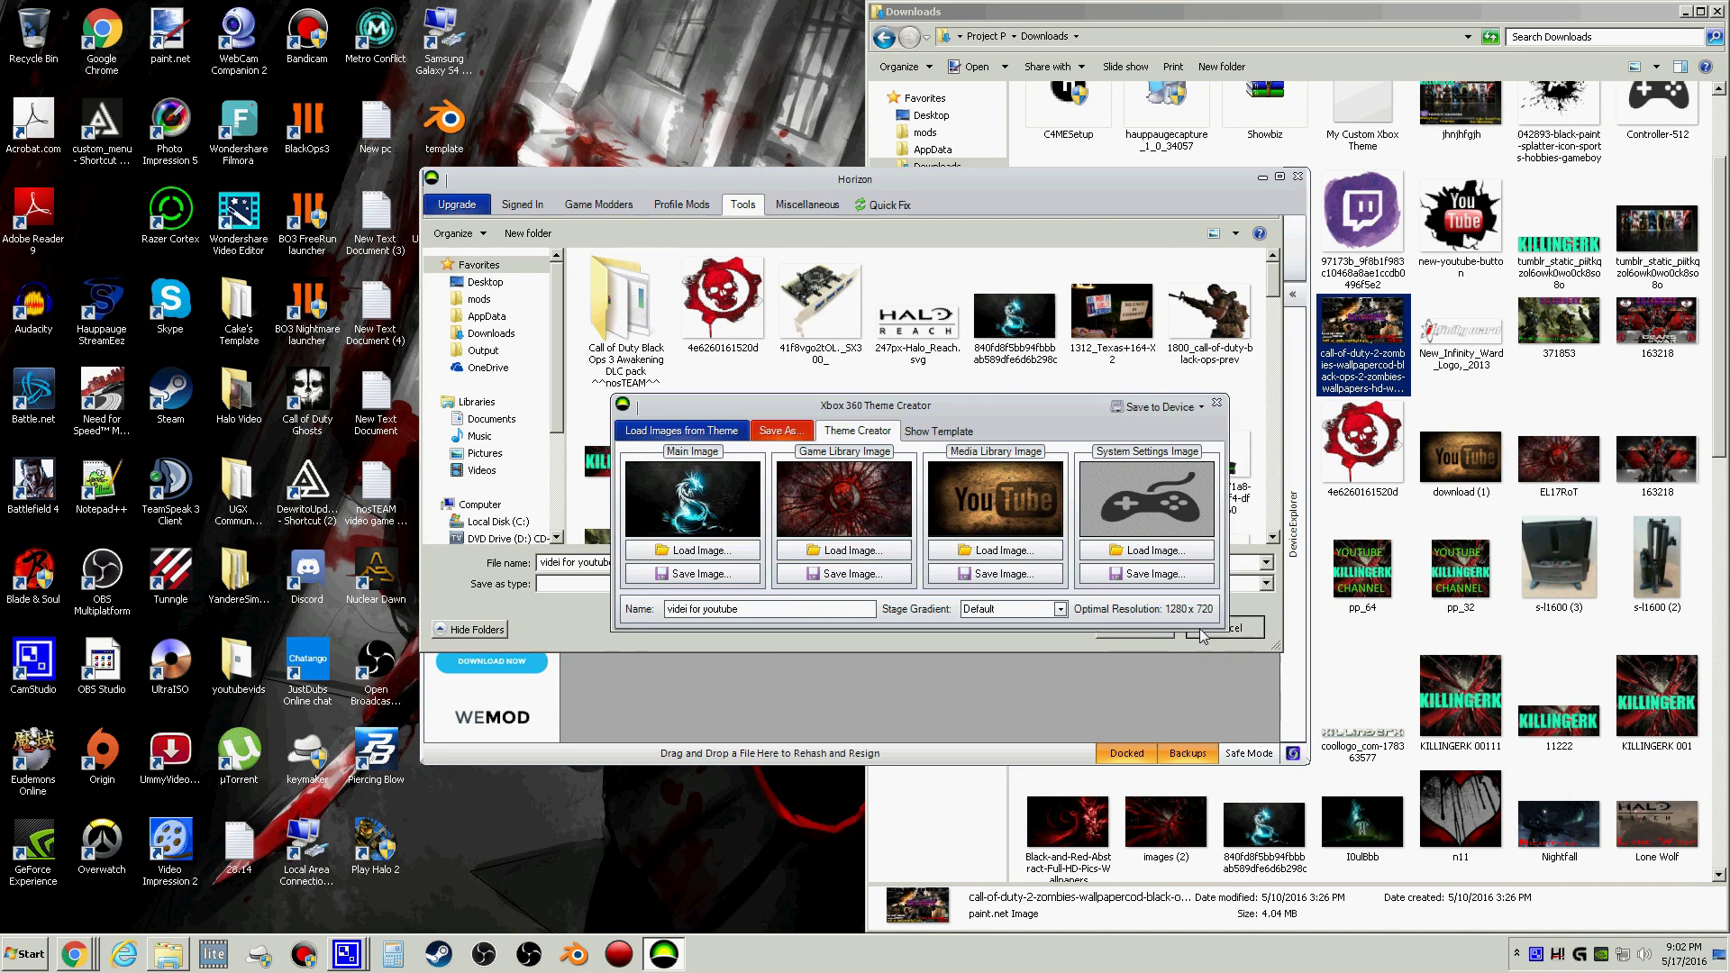
# Correct the theme name to "video for youtube", save the theme in the Downloads folder and close the Theme Creator
pyautogui.moveTo(688, 609); pyautogui.dragTo(631, 622)
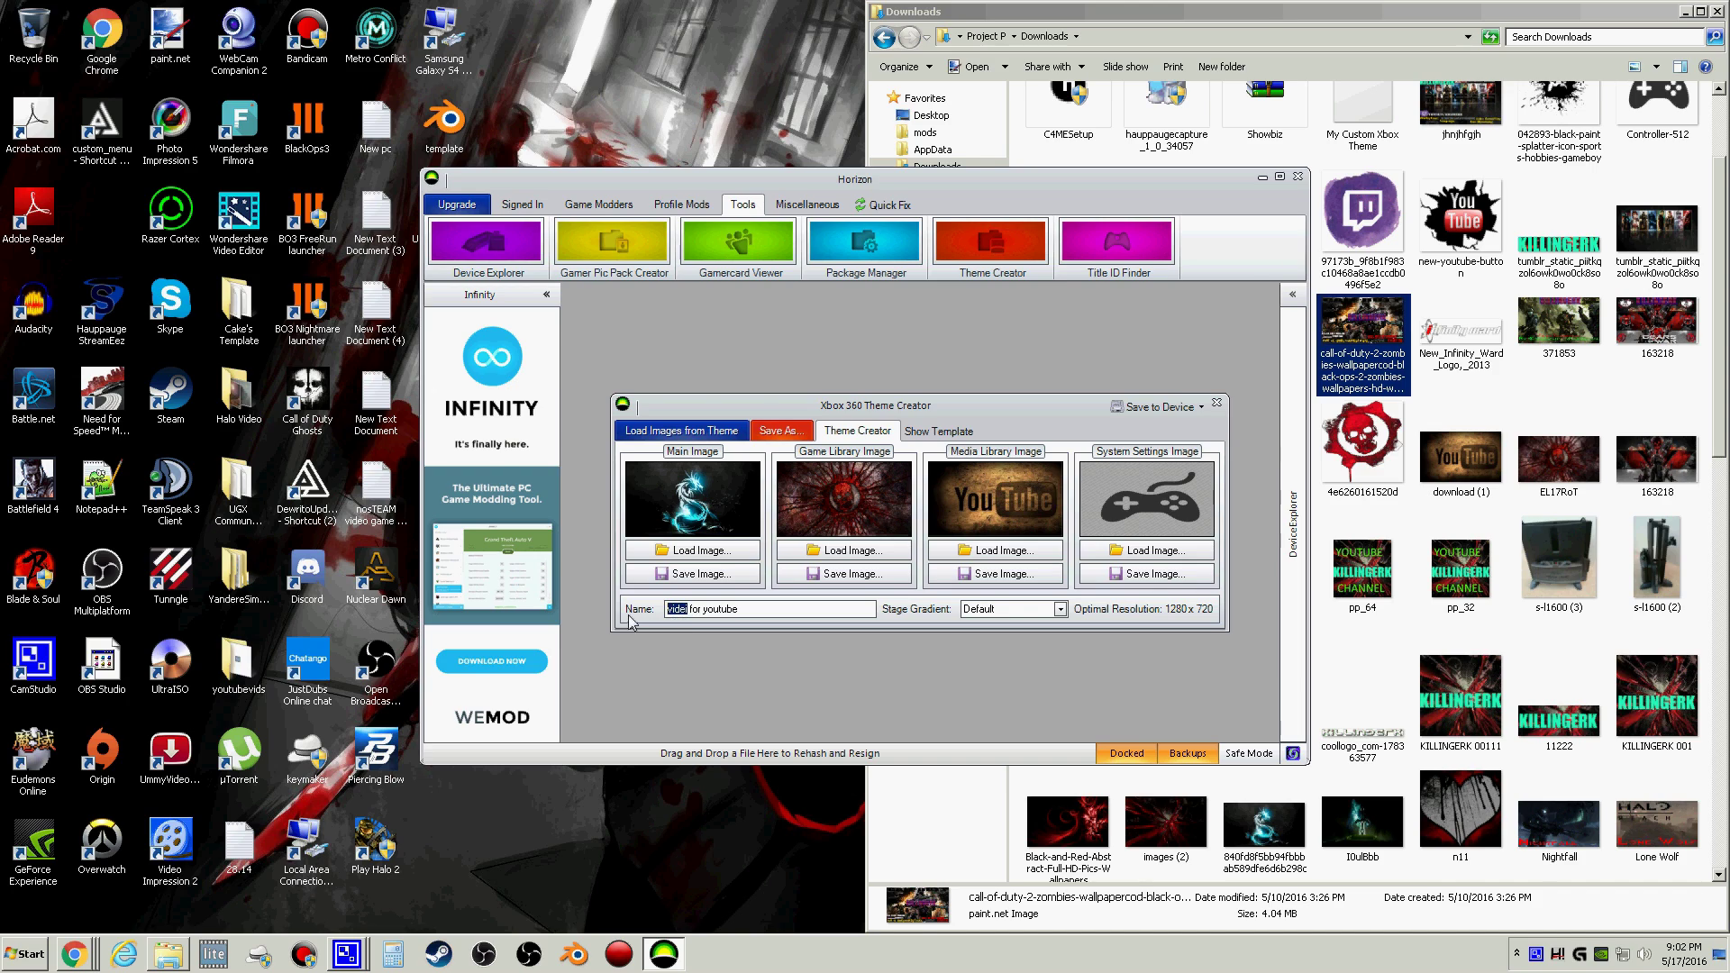
pyautogui.write('video')
pyautogui.click(780, 432)
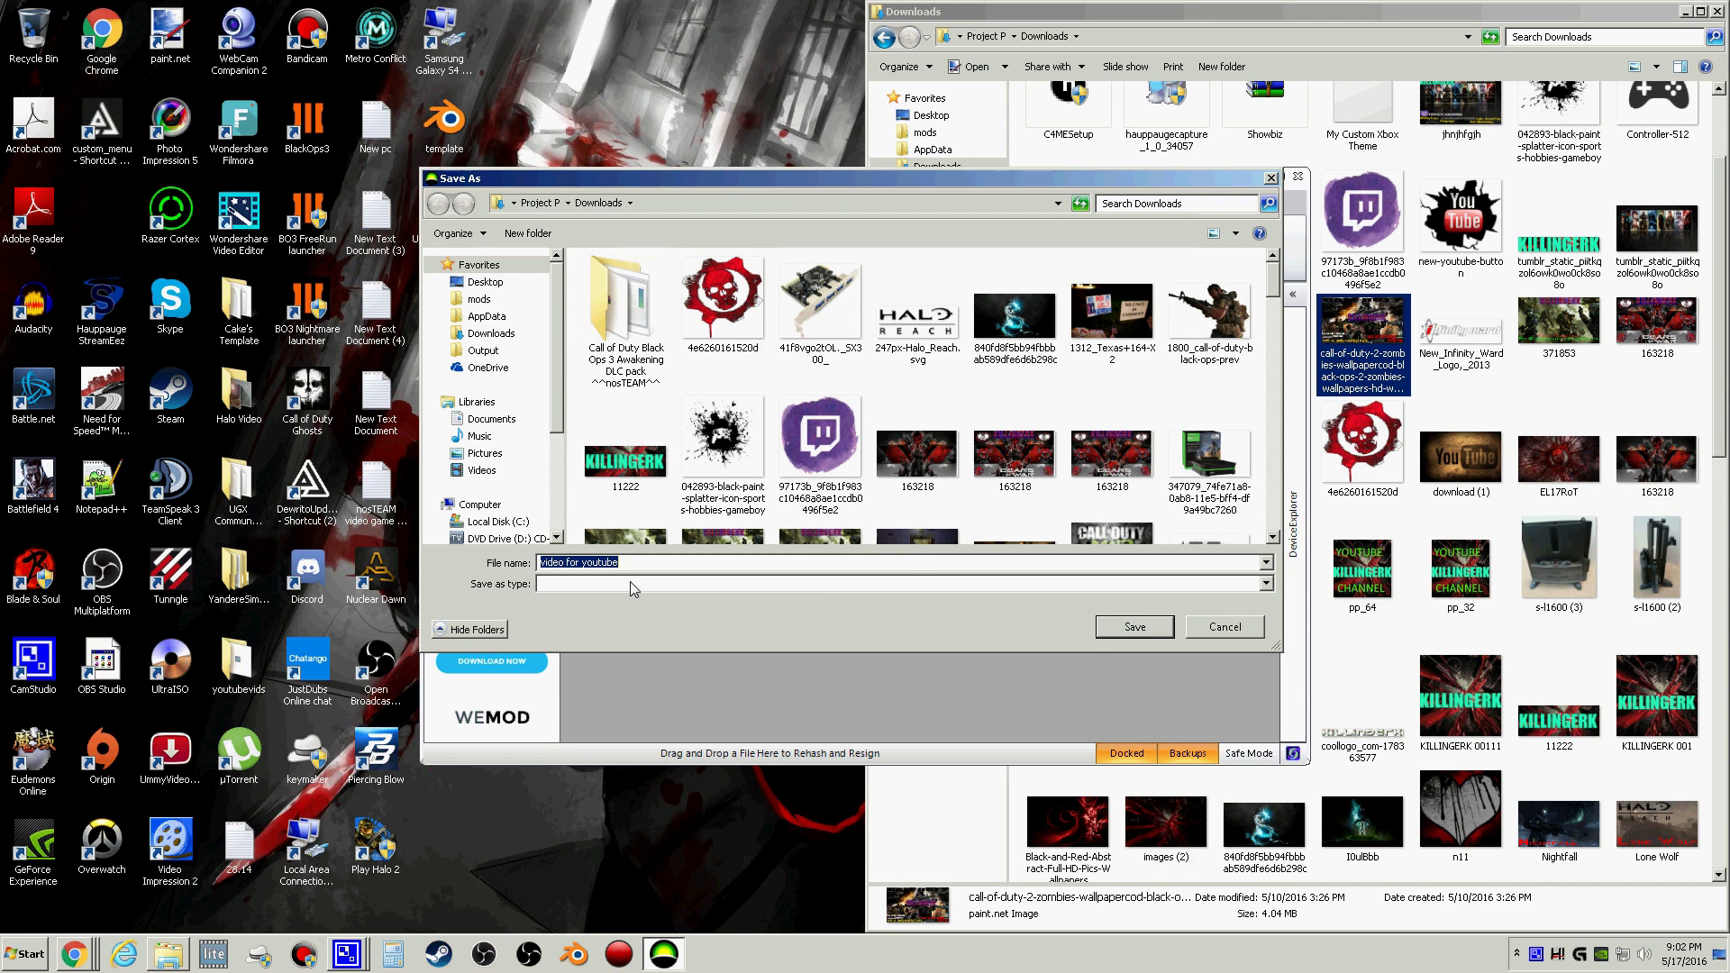
pyautogui.click(1139, 629)
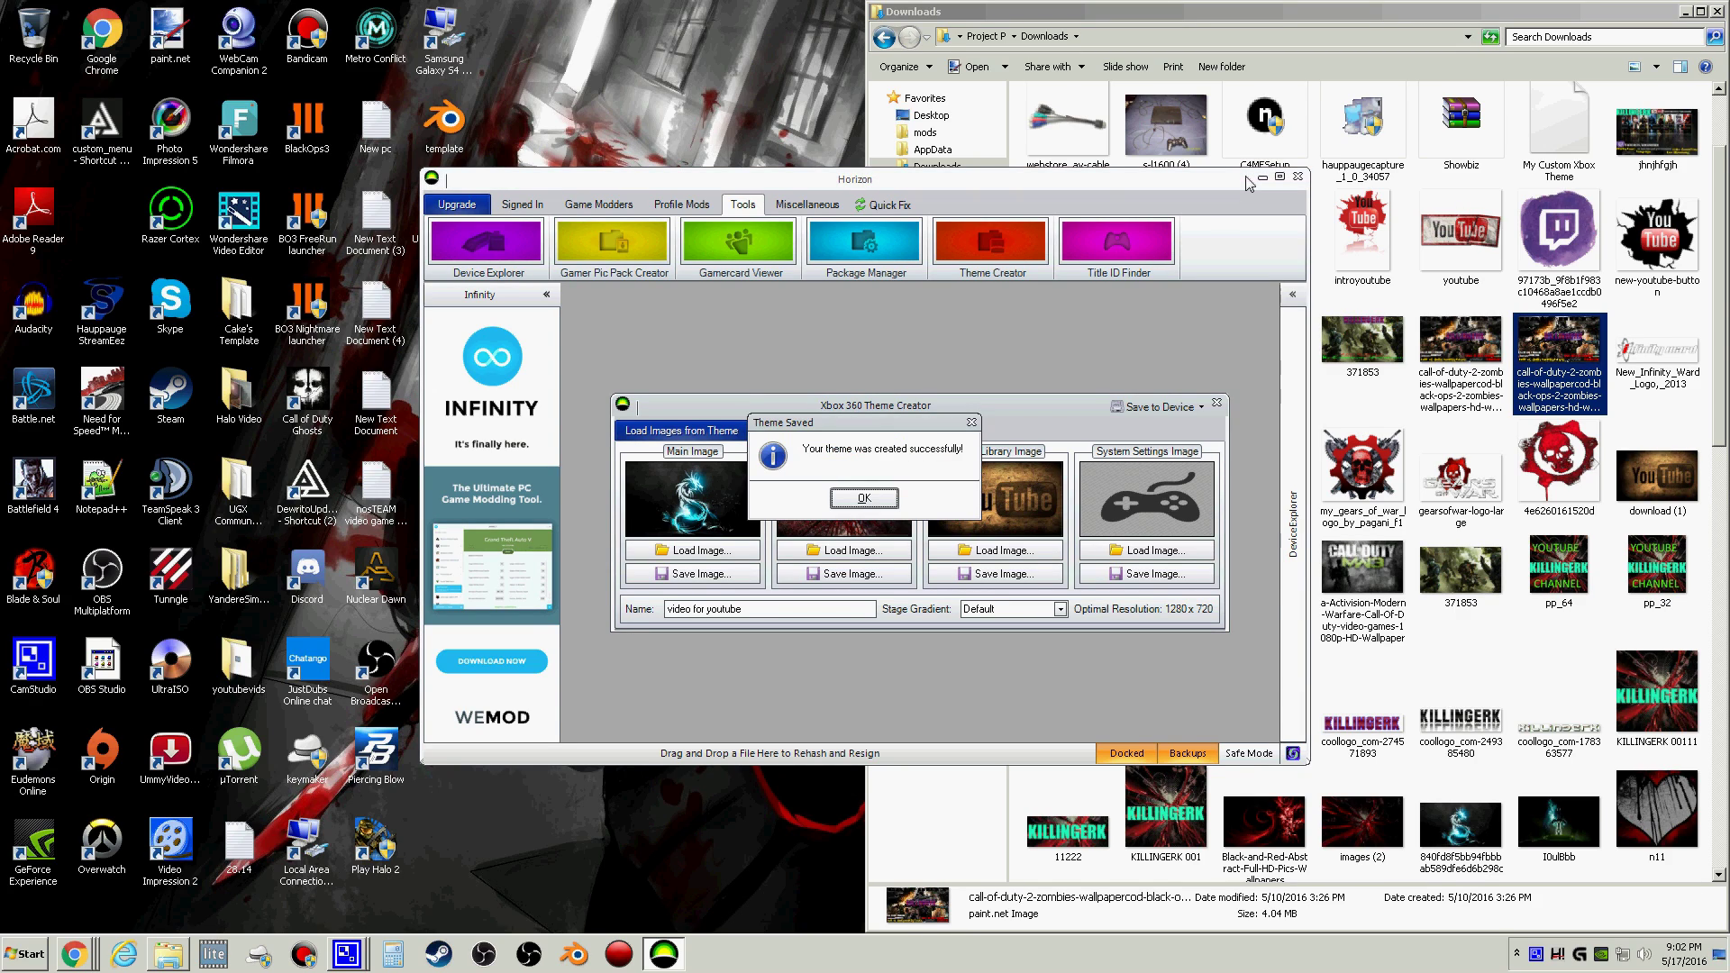
pyautogui.press('Return')
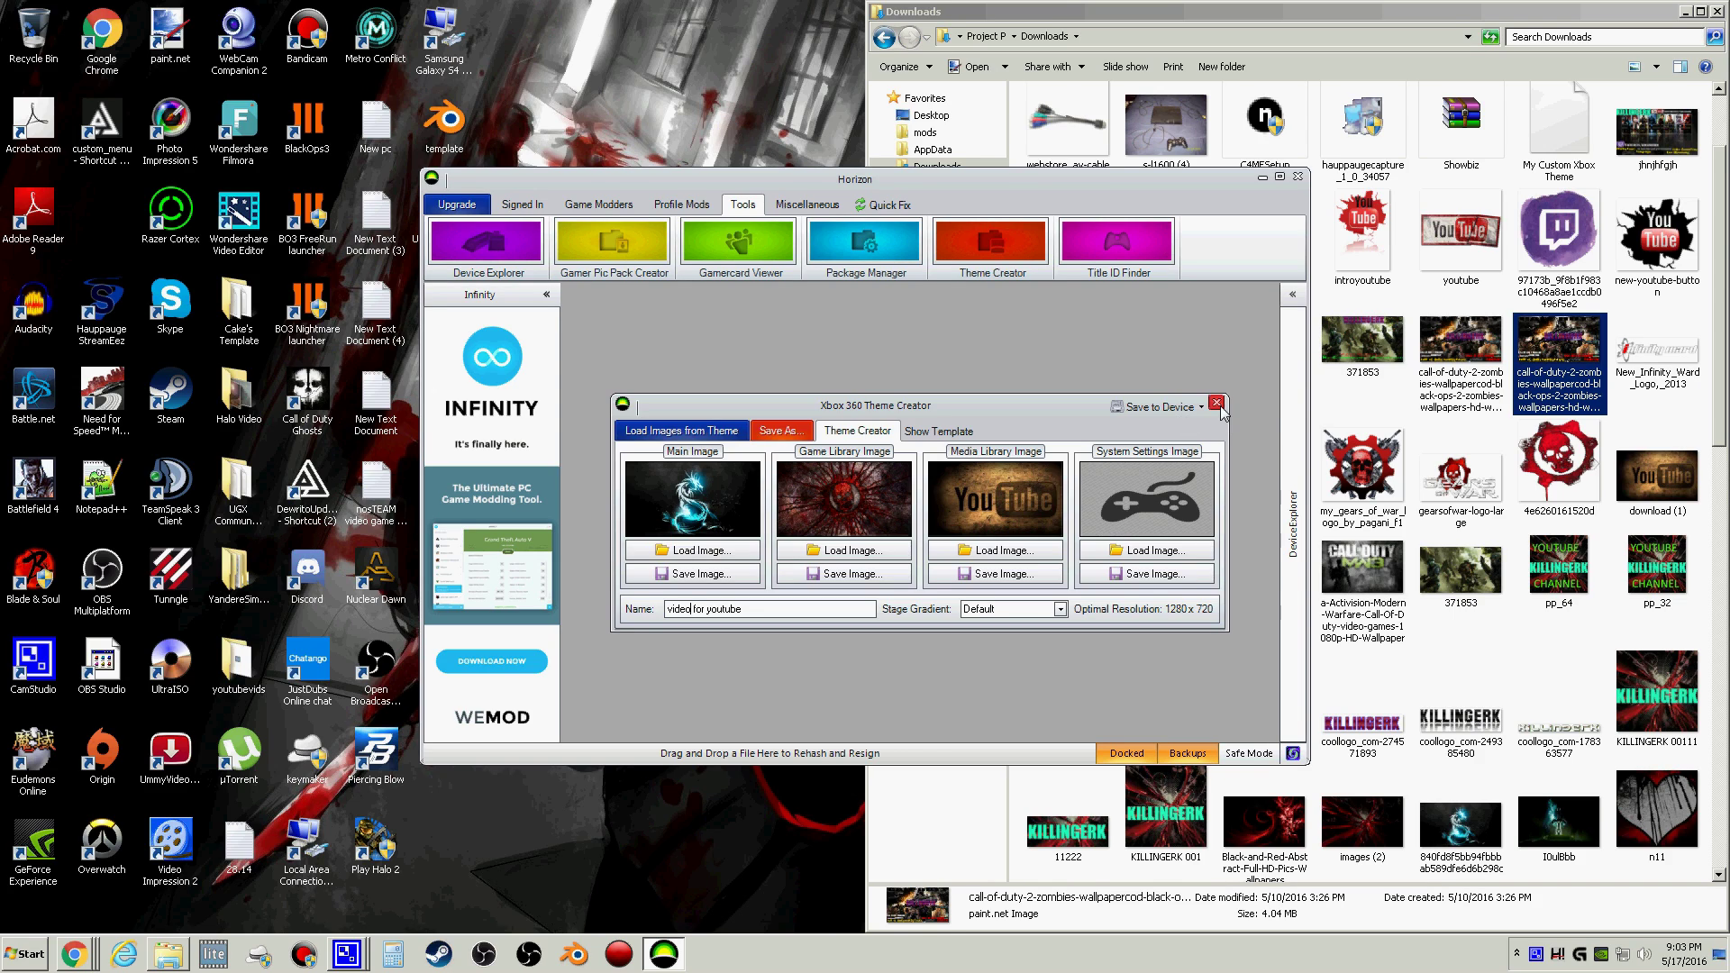
pyautogui.click(1216, 403)
# Inject the "video for youtube" theme package from Downloads into the USB Storage Device's Themes folder using the Device Explorer
pyautogui.click(1296, 295)
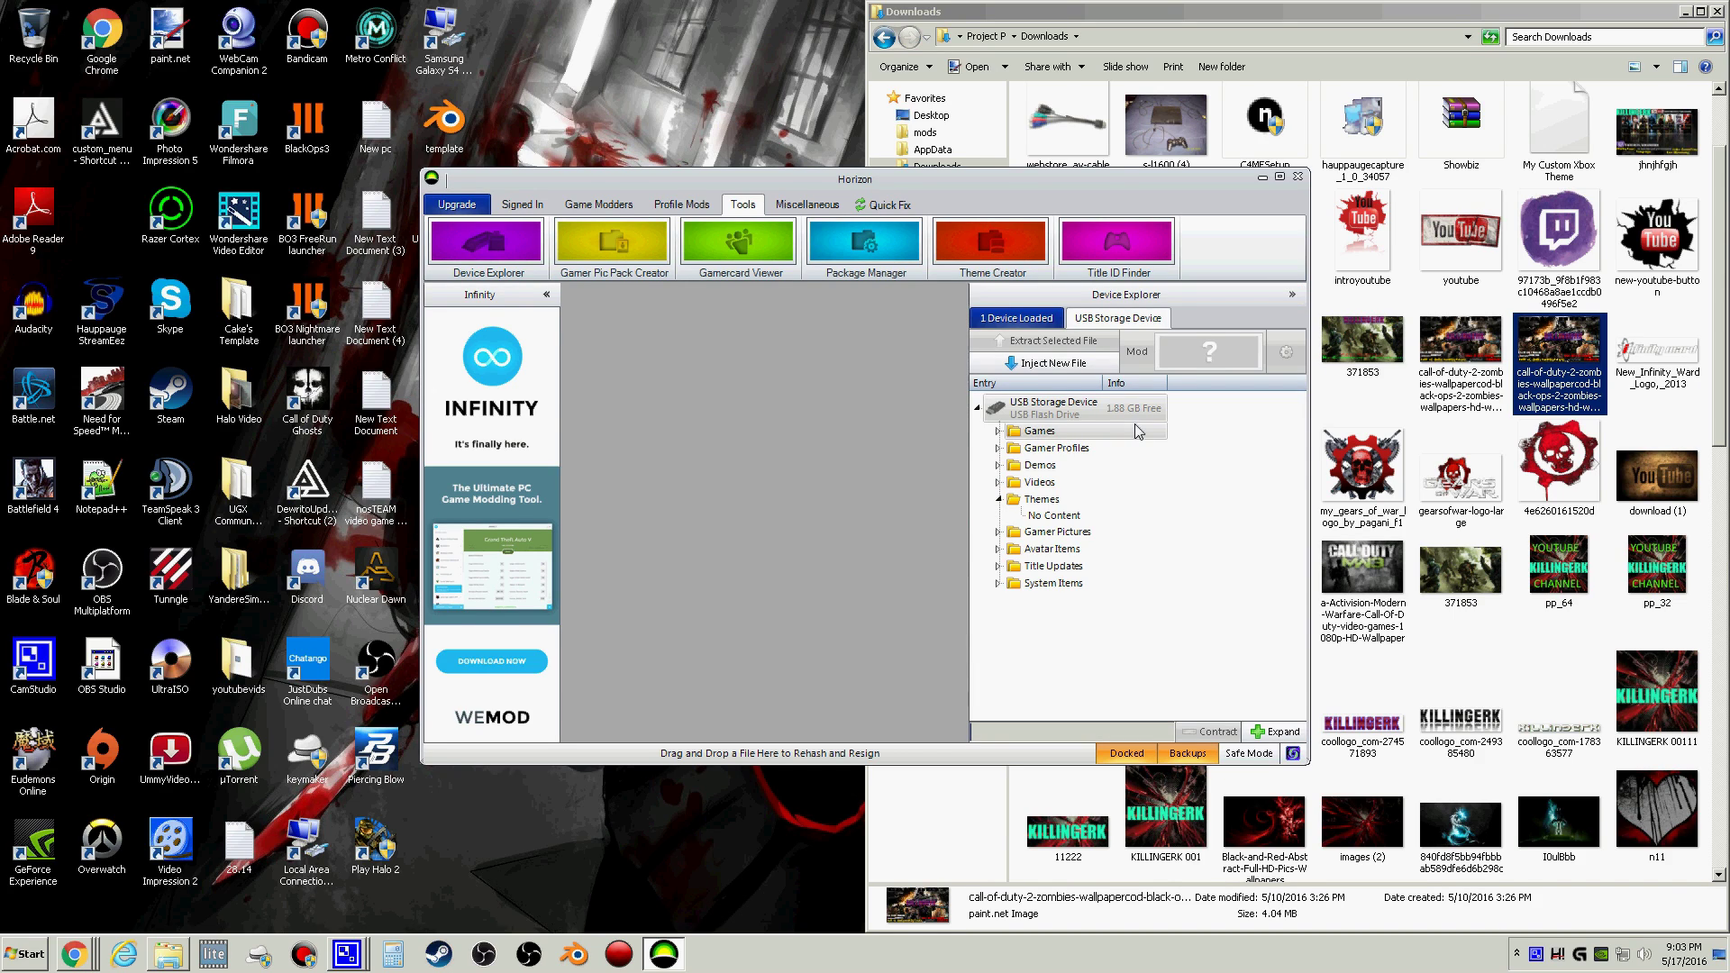
pyautogui.doubleClick(1041, 500)
pyautogui.click(1043, 500)
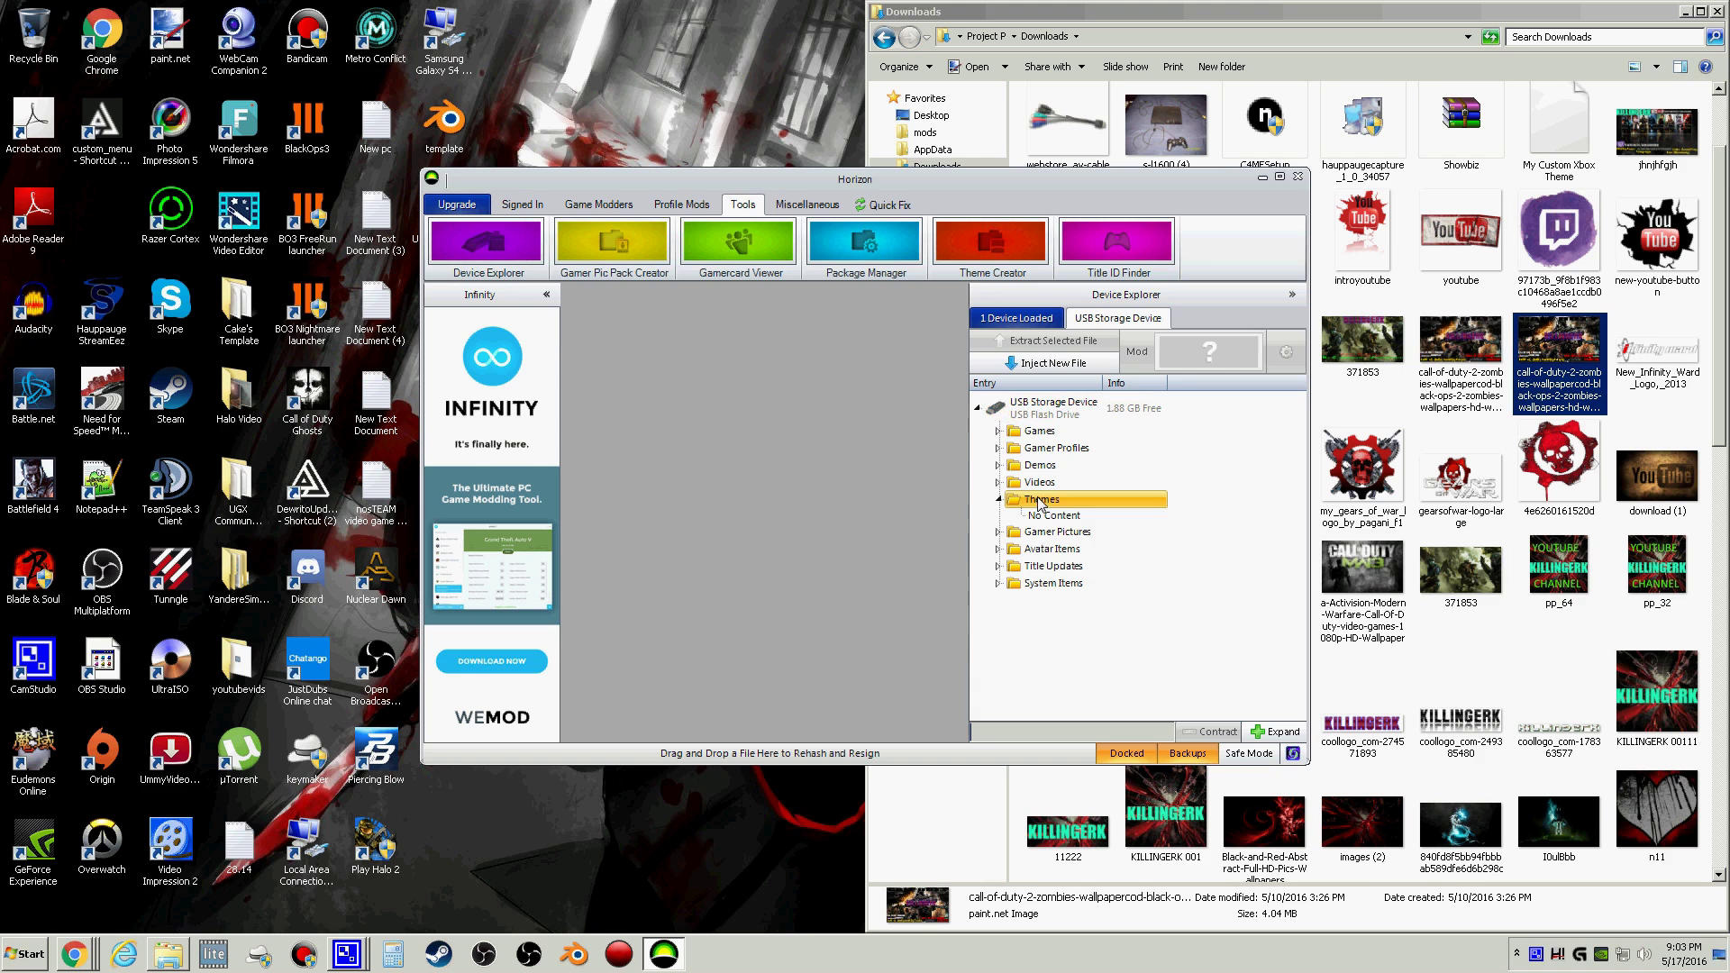
pyautogui.rightClick(1090, 503)
pyautogui.press('Escape')
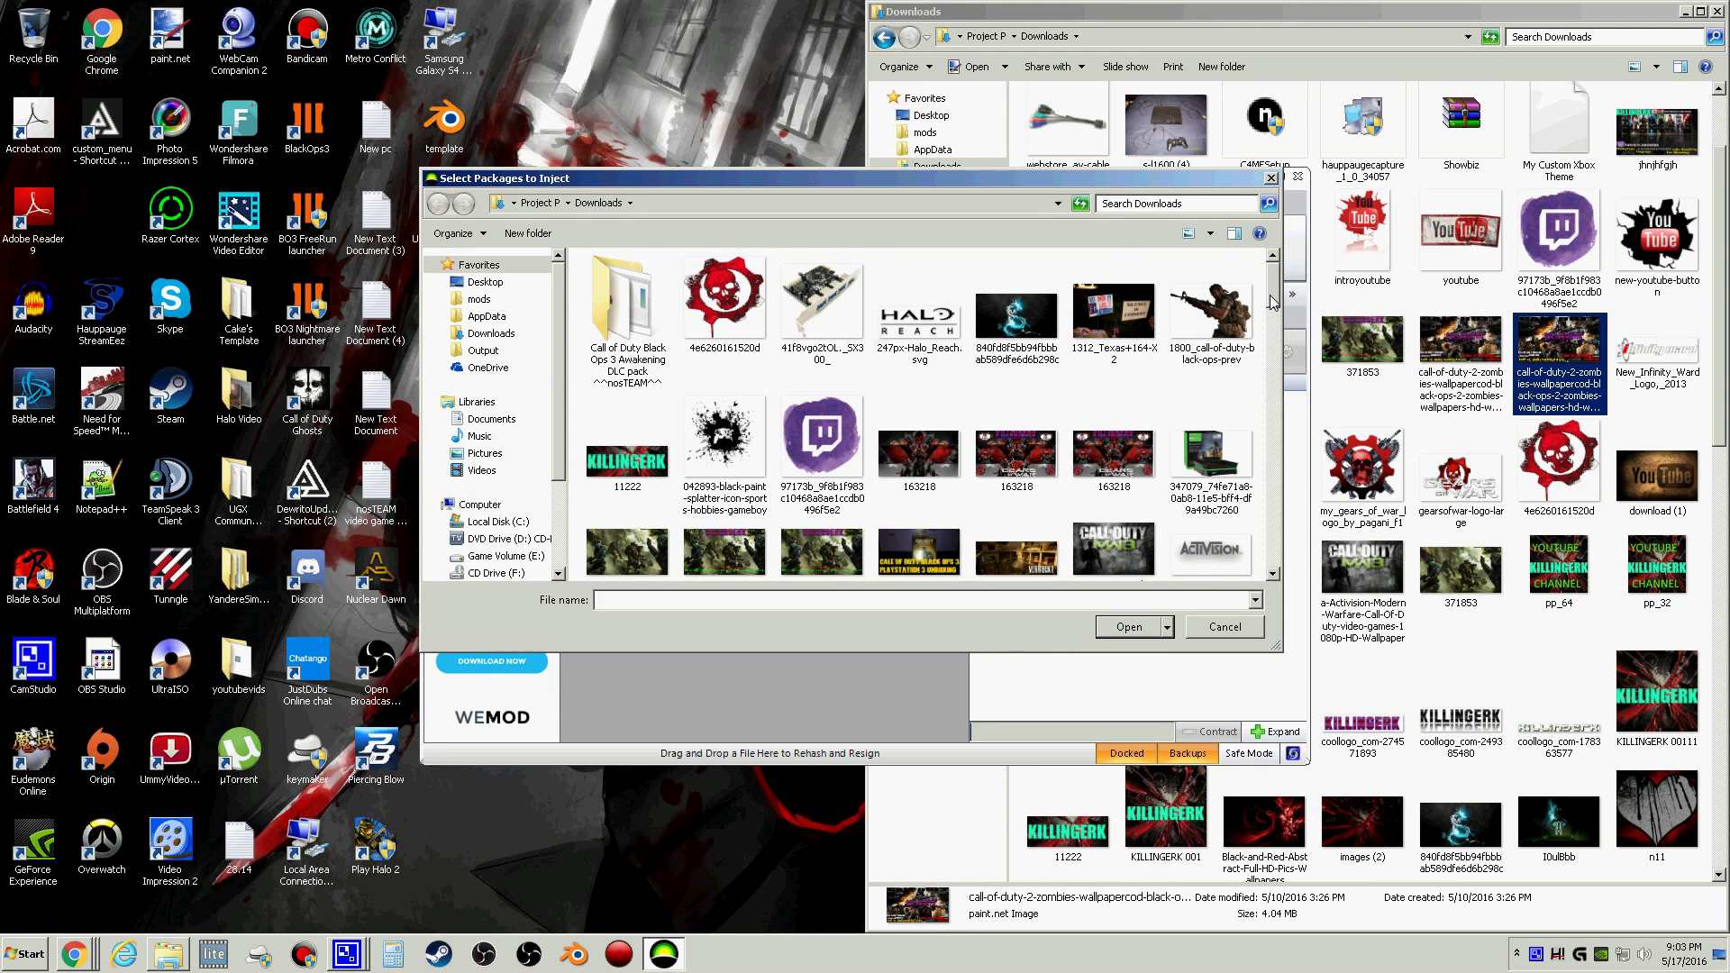
pyautogui.click(1273, 333)
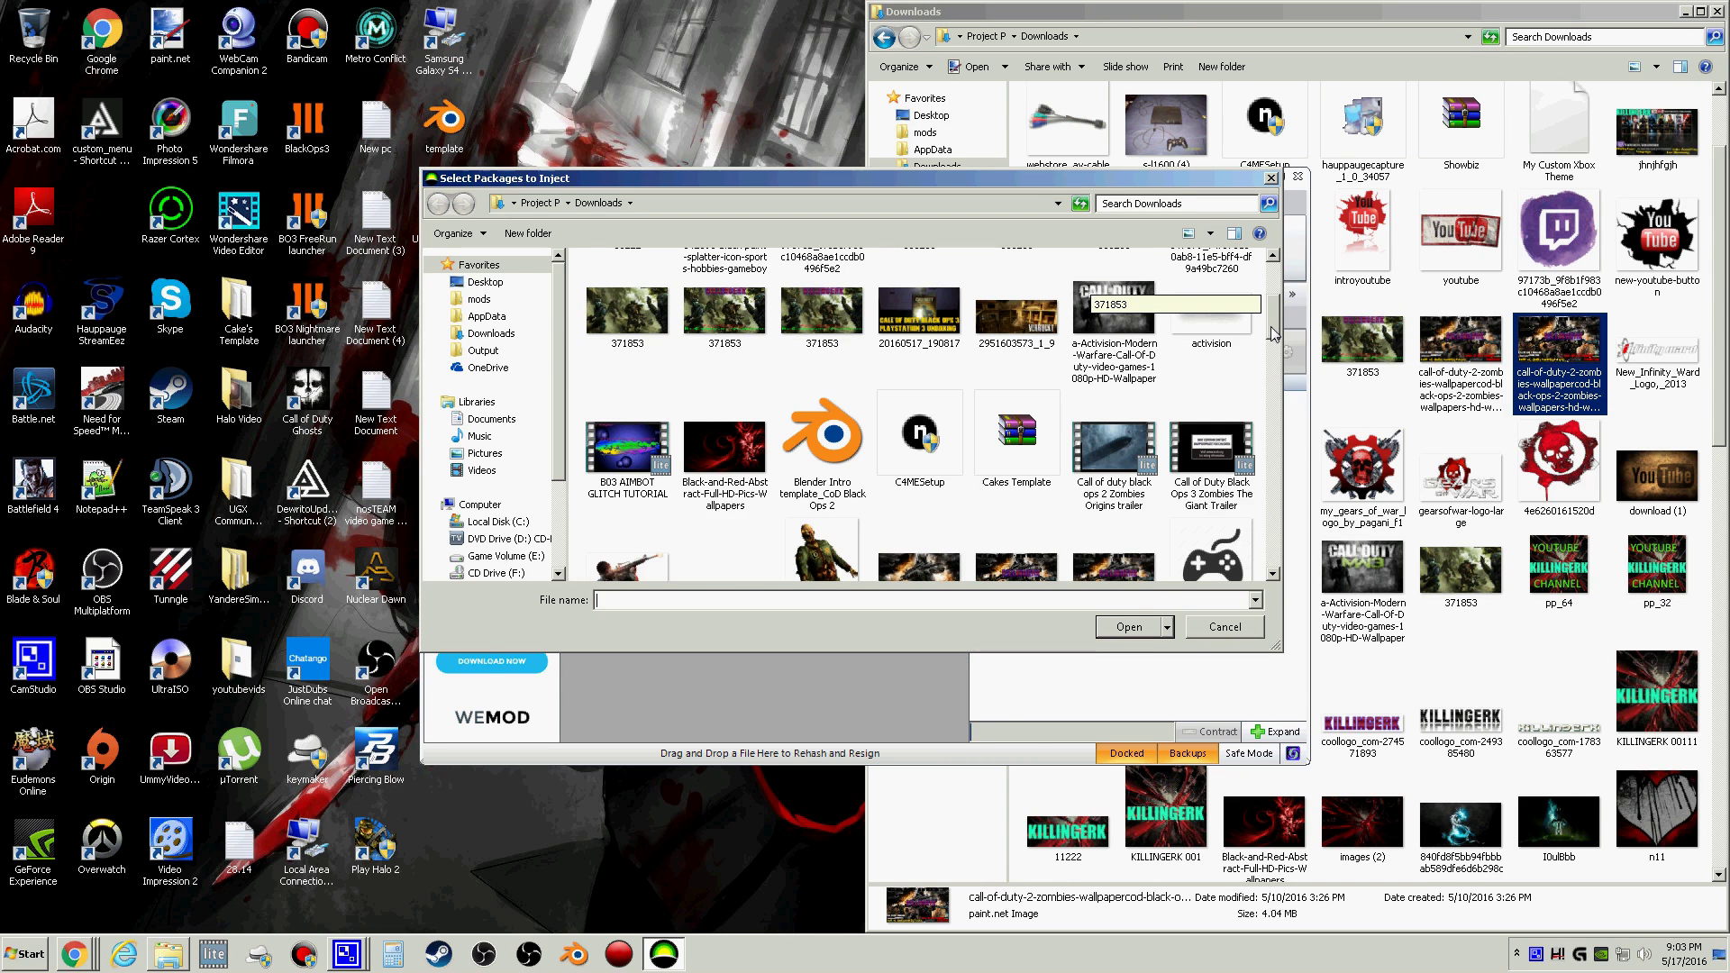
pyautogui.moveTo(1274, 333); pyautogui.dragTo(1304, 542)
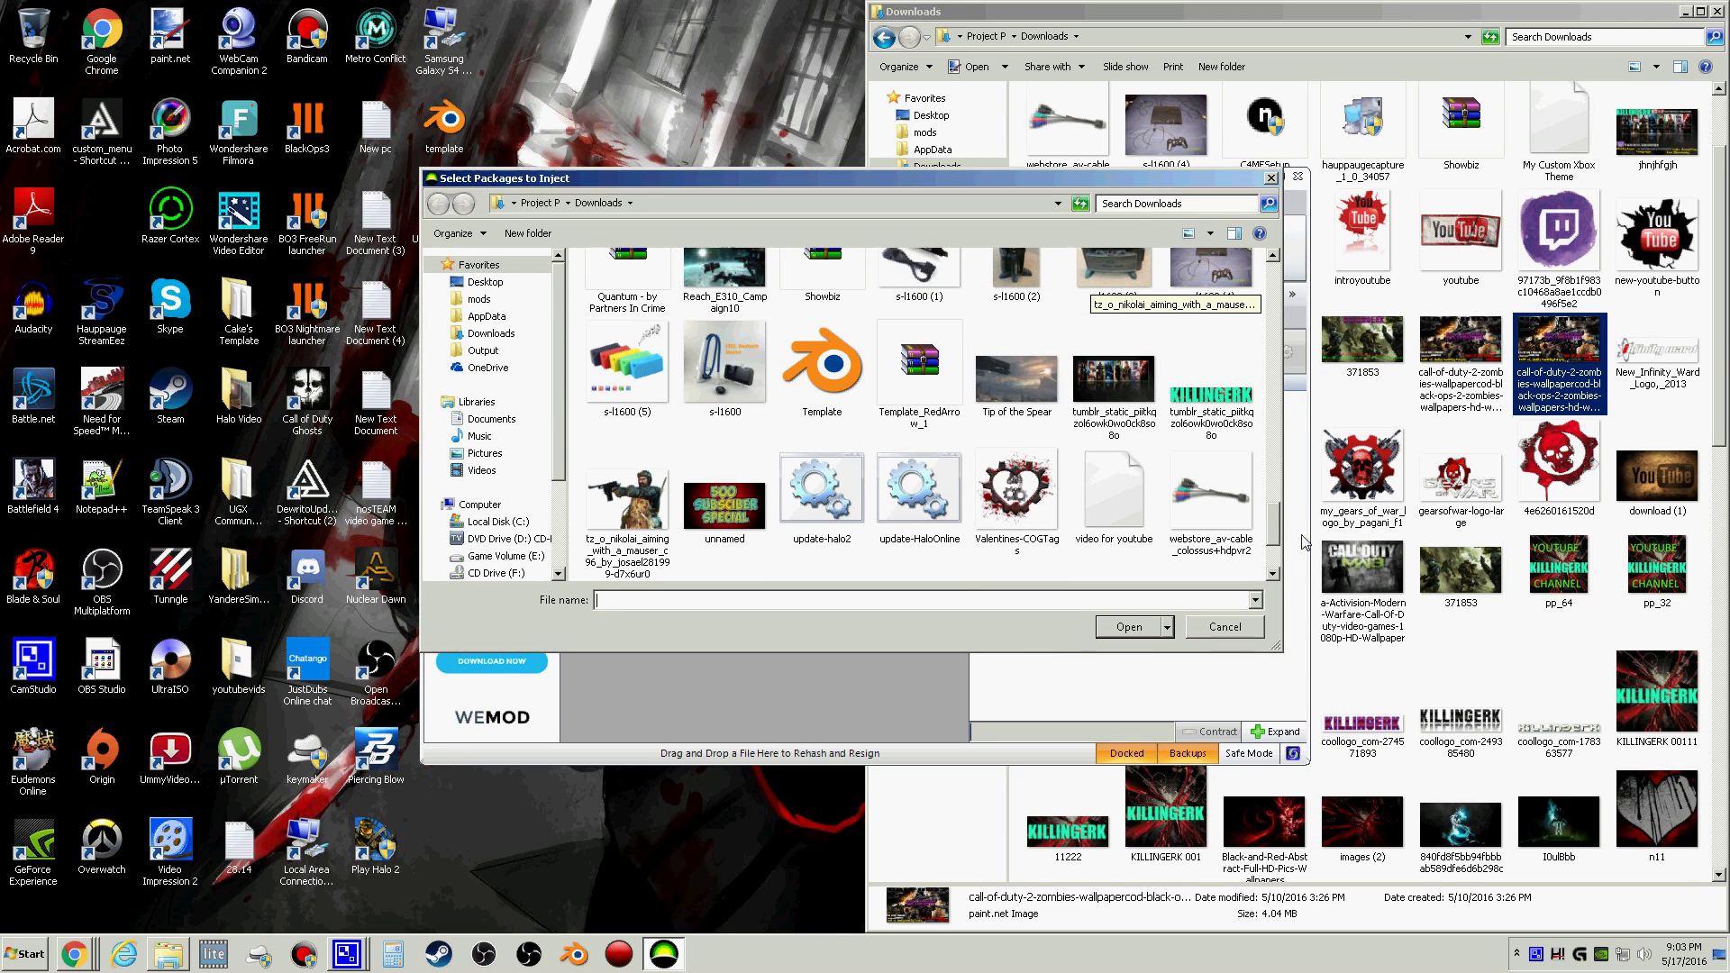
pyautogui.doubleClick(1135, 500)
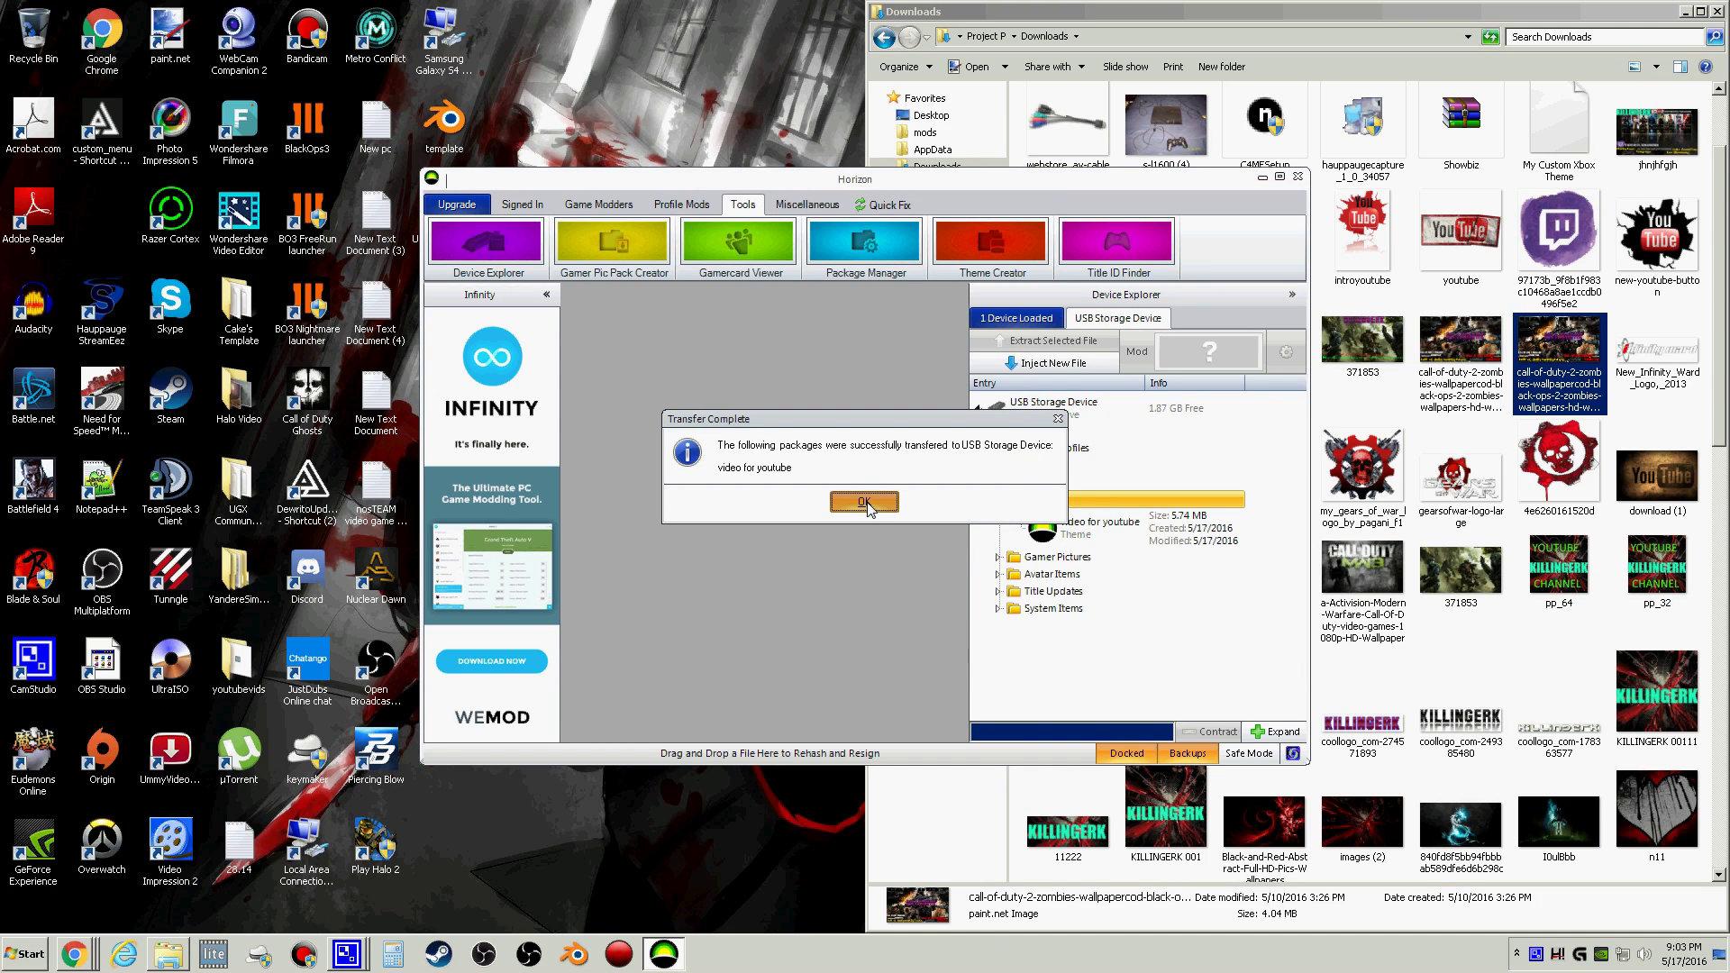
pyautogui.click(863, 502)
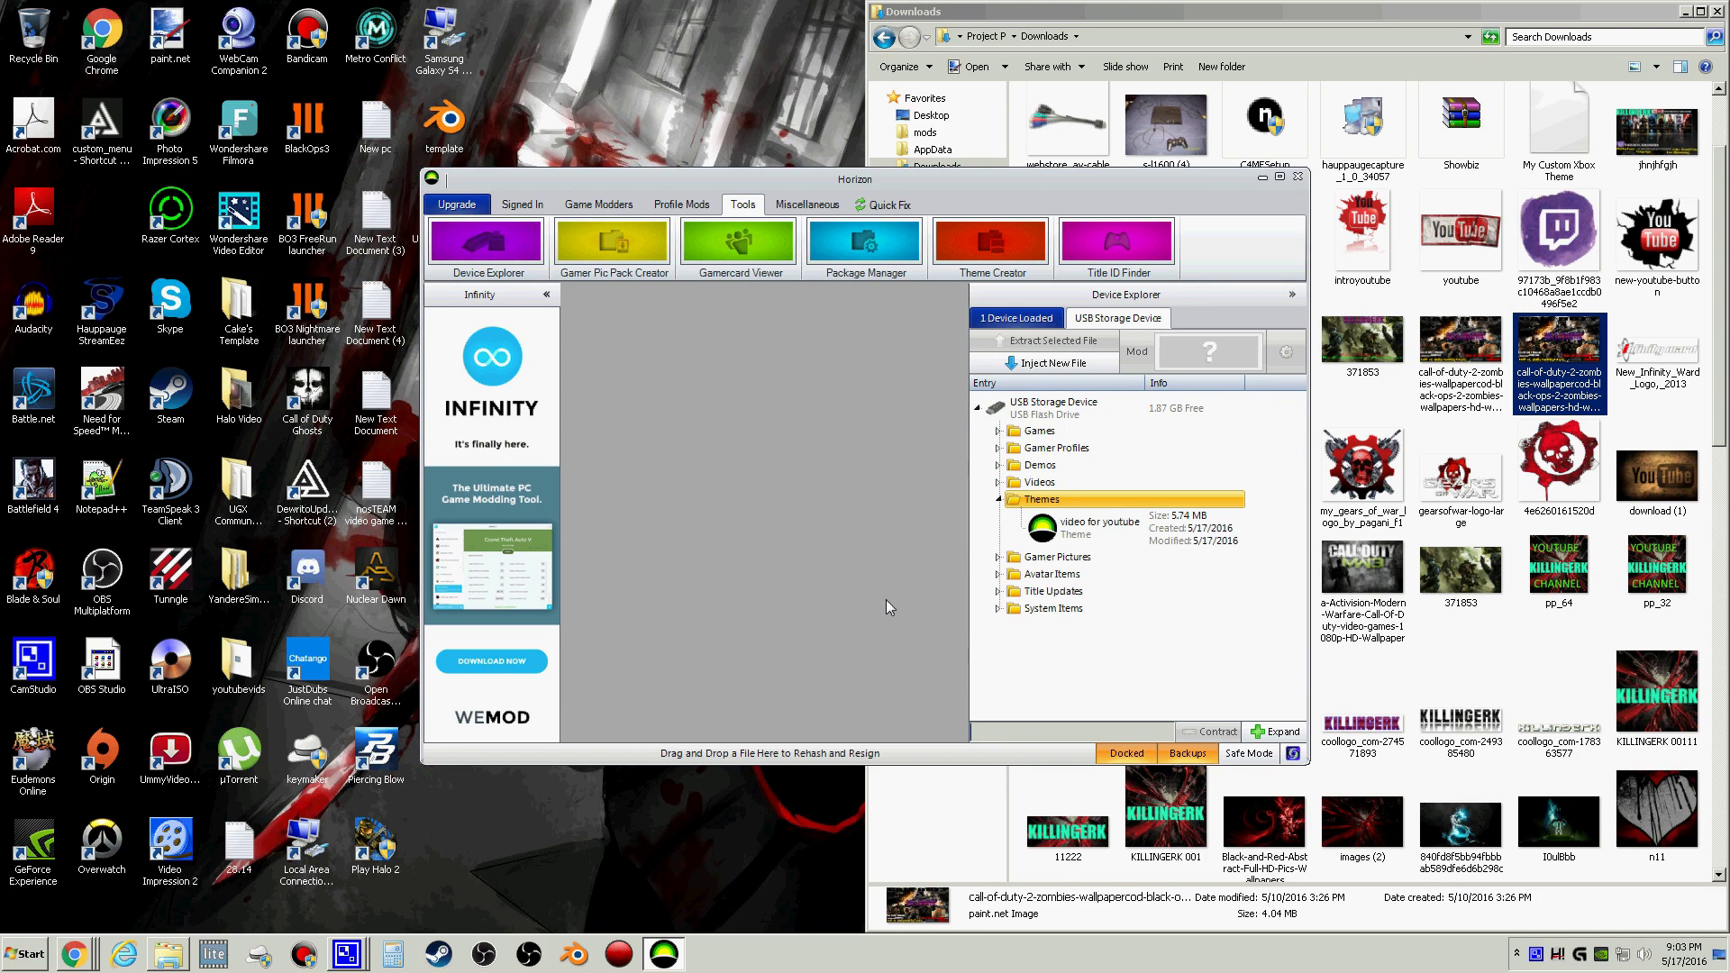
# Close the Horizon modding tool
pyautogui.click(1298, 177)
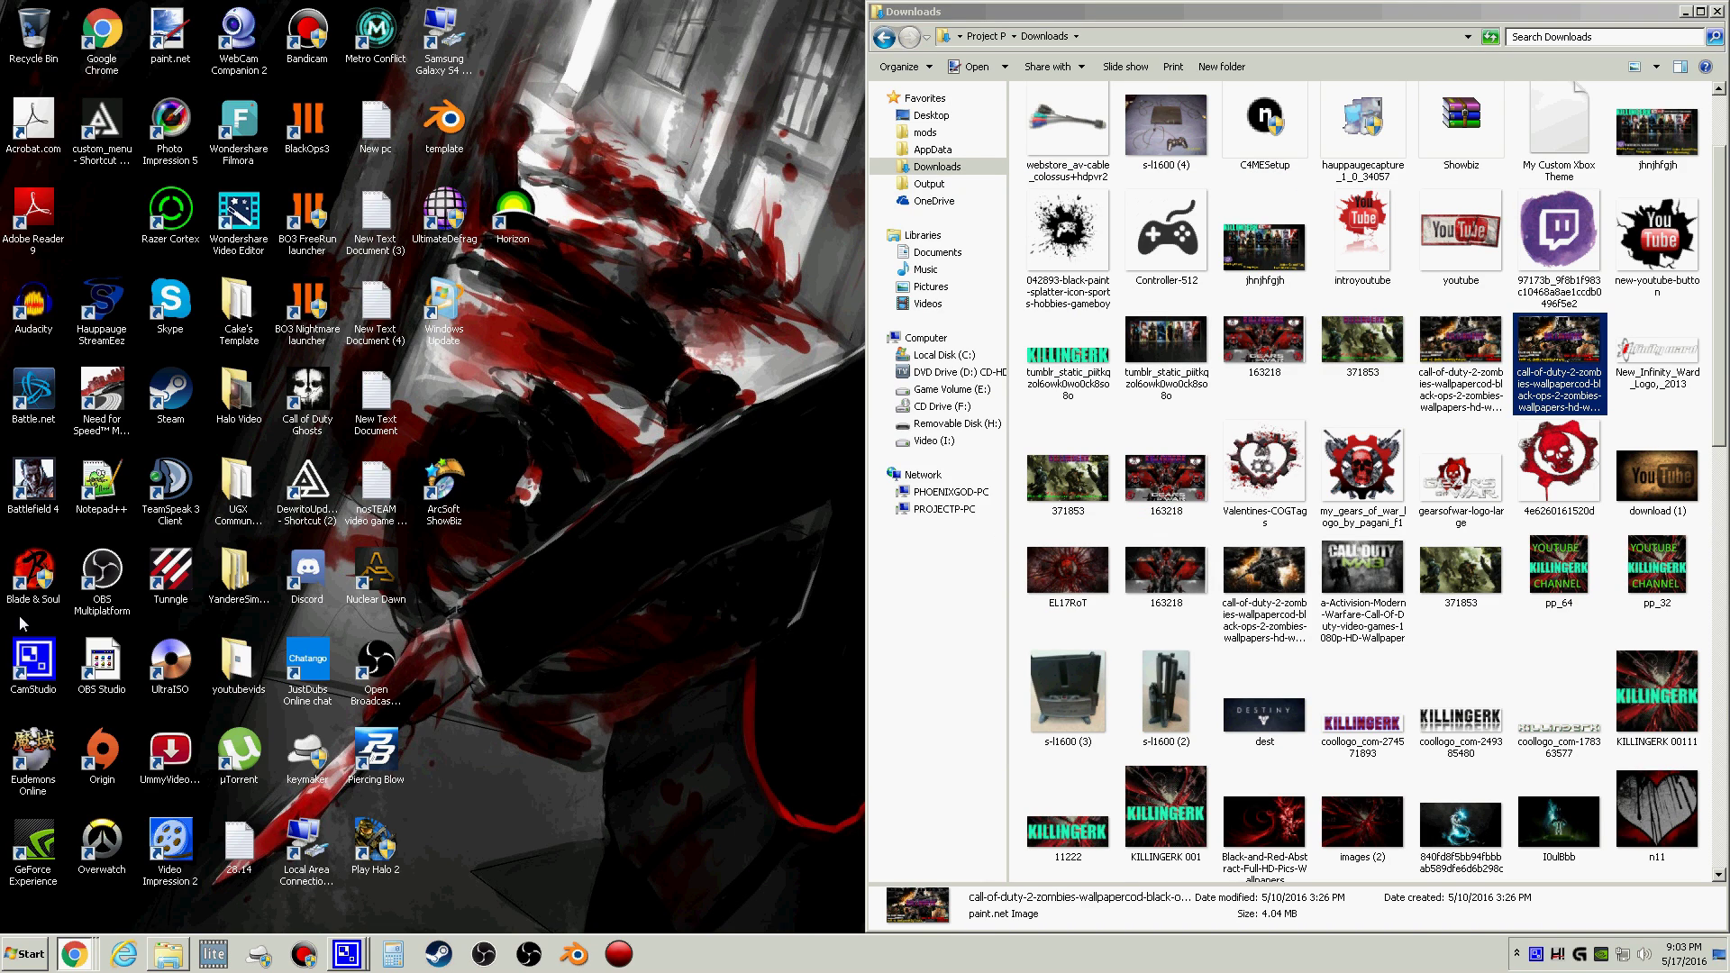
pyautogui.click(347, 957)
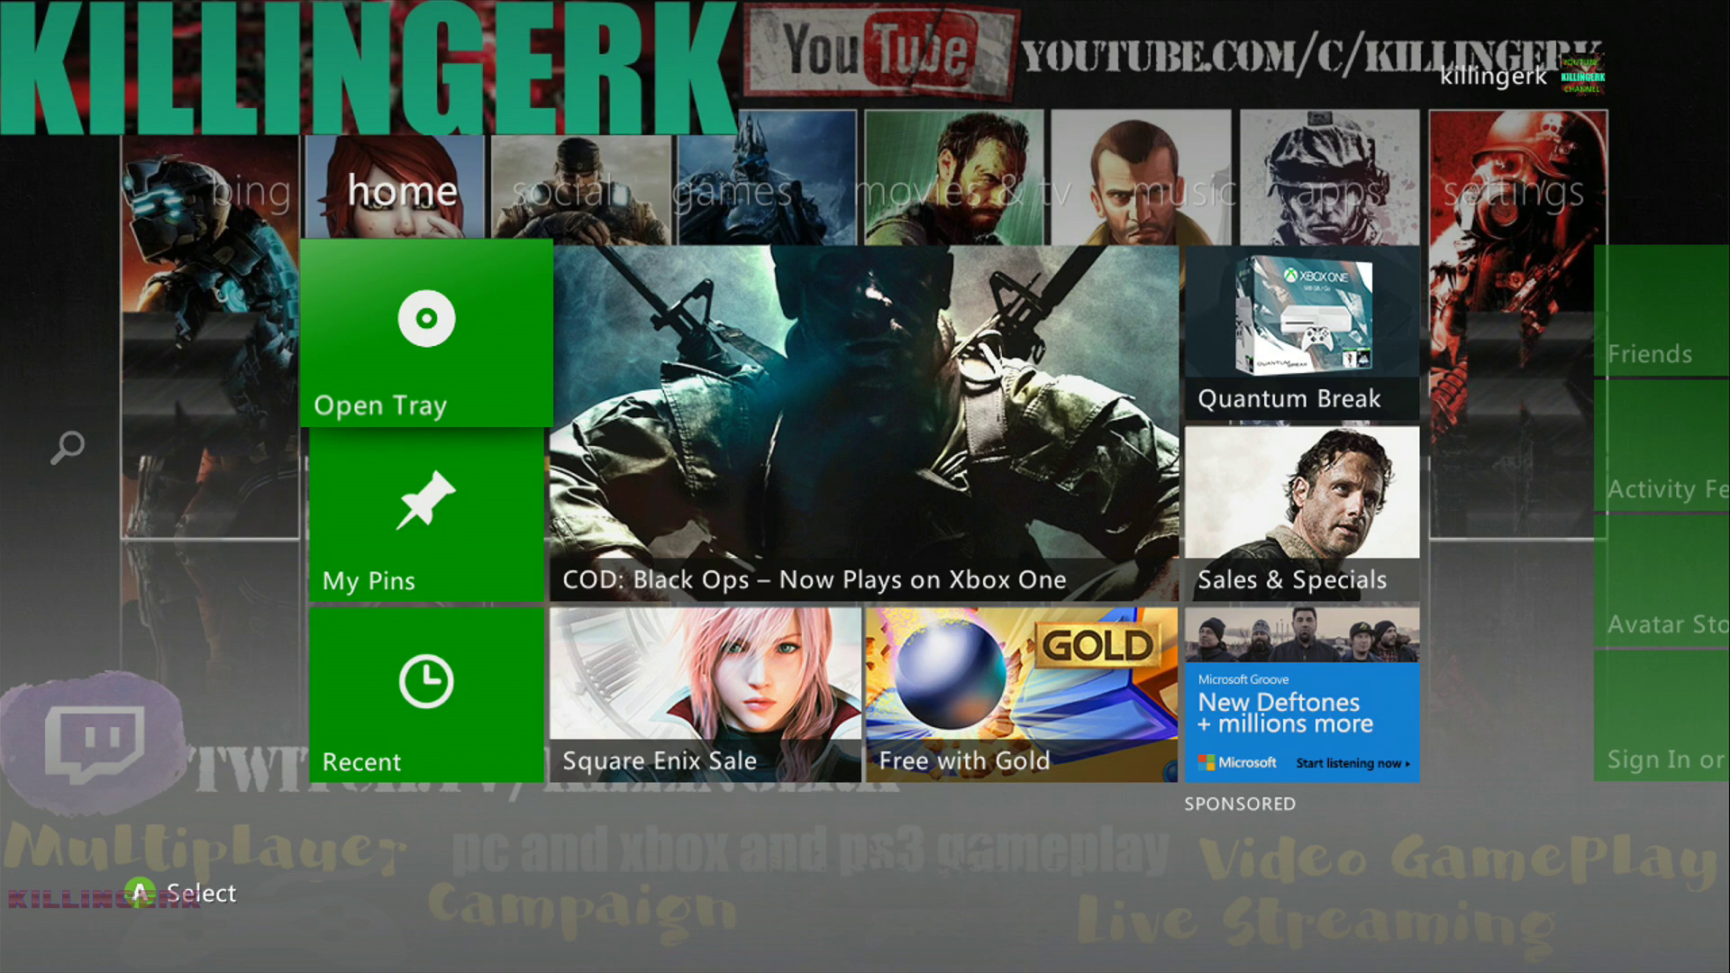
# Switch to the Xbox 360 dashboard, open the signed-in profile from the social section and bring up its theme selection list
pyautogui.press('Right')
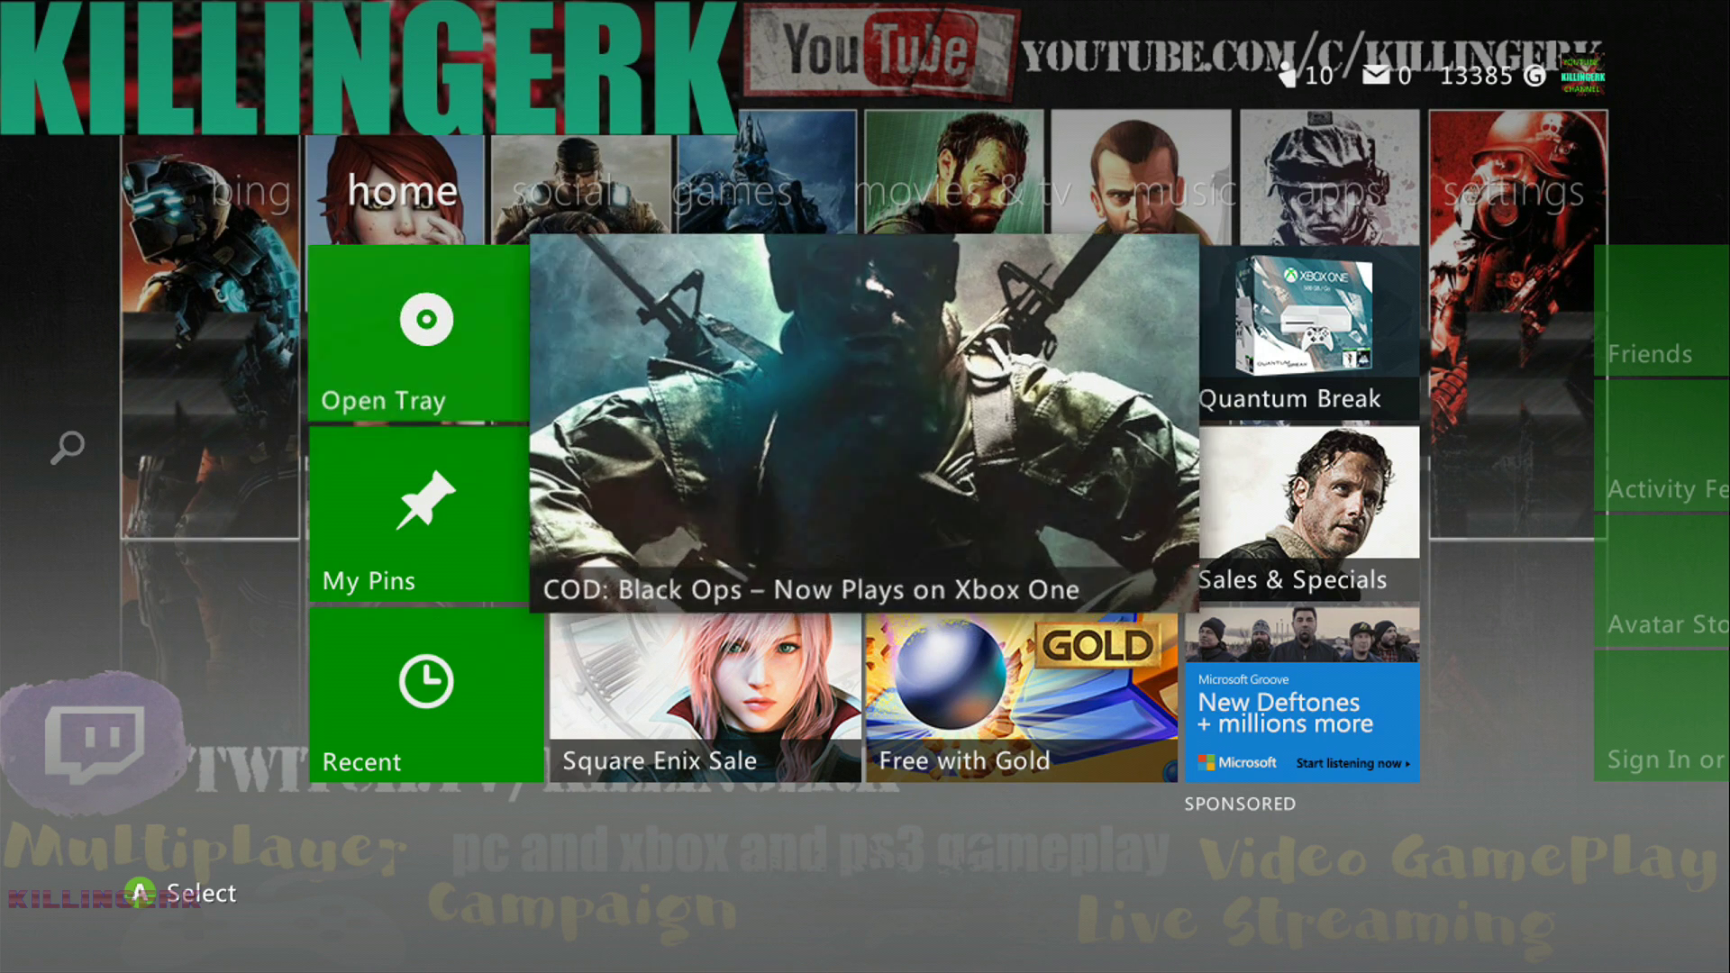
pyautogui.press('Right')
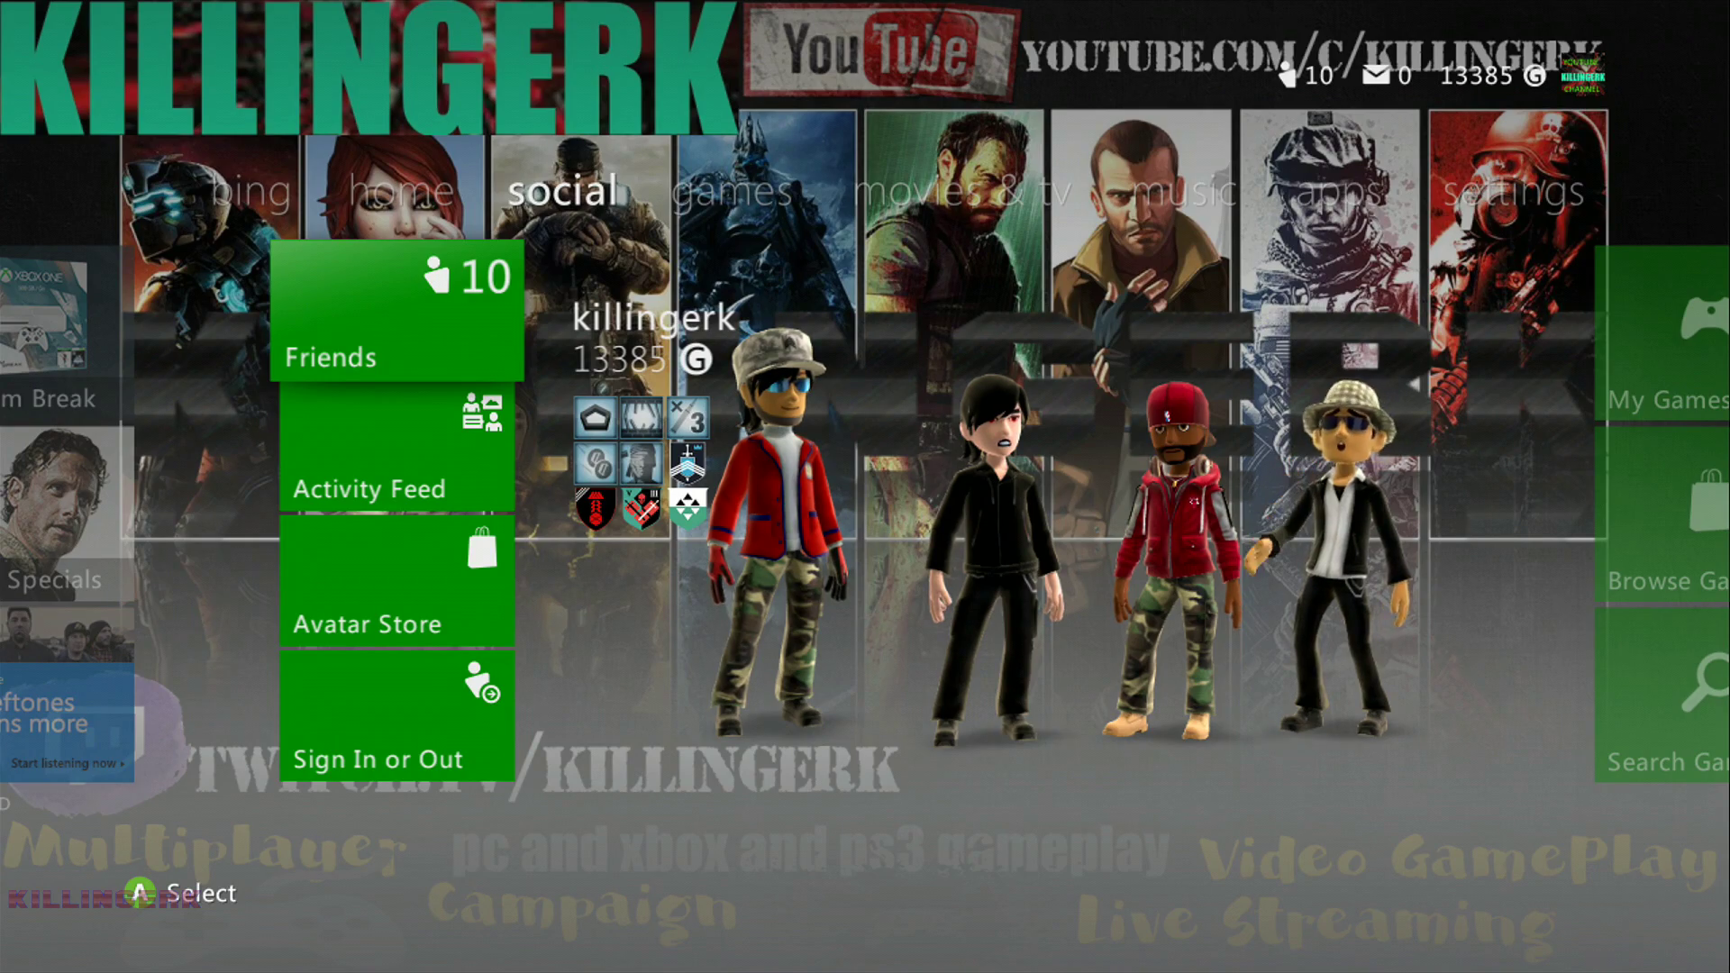
pyautogui.press('Right')
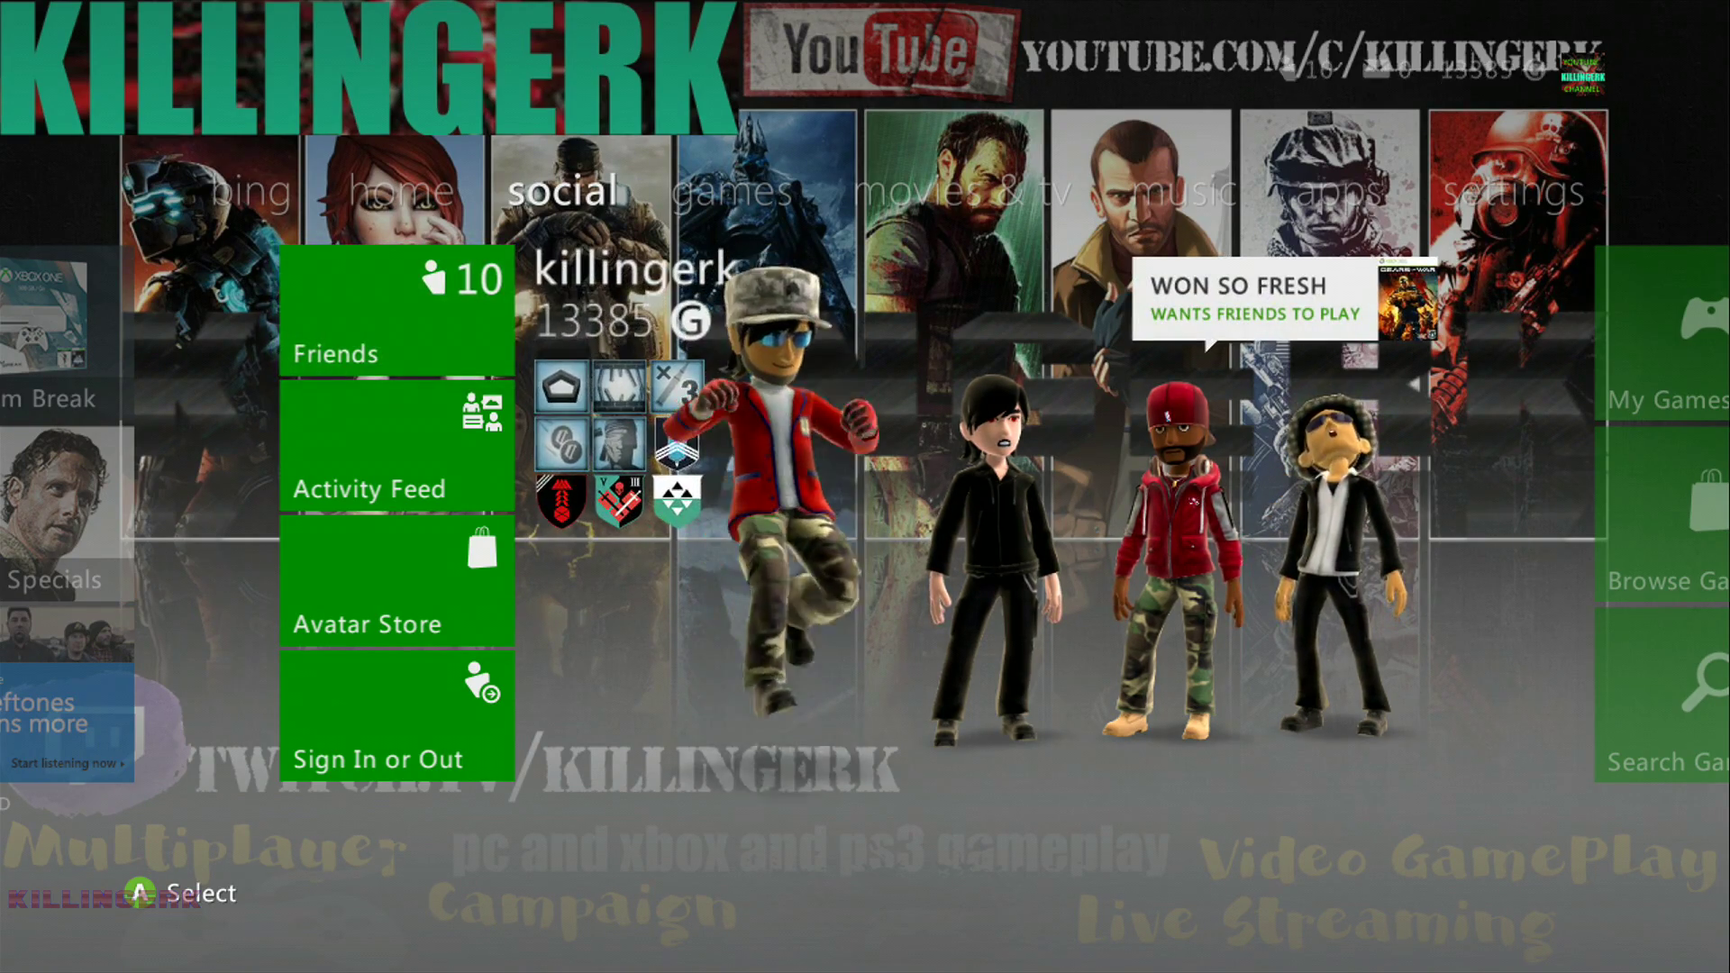
pyautogui.press('Return')
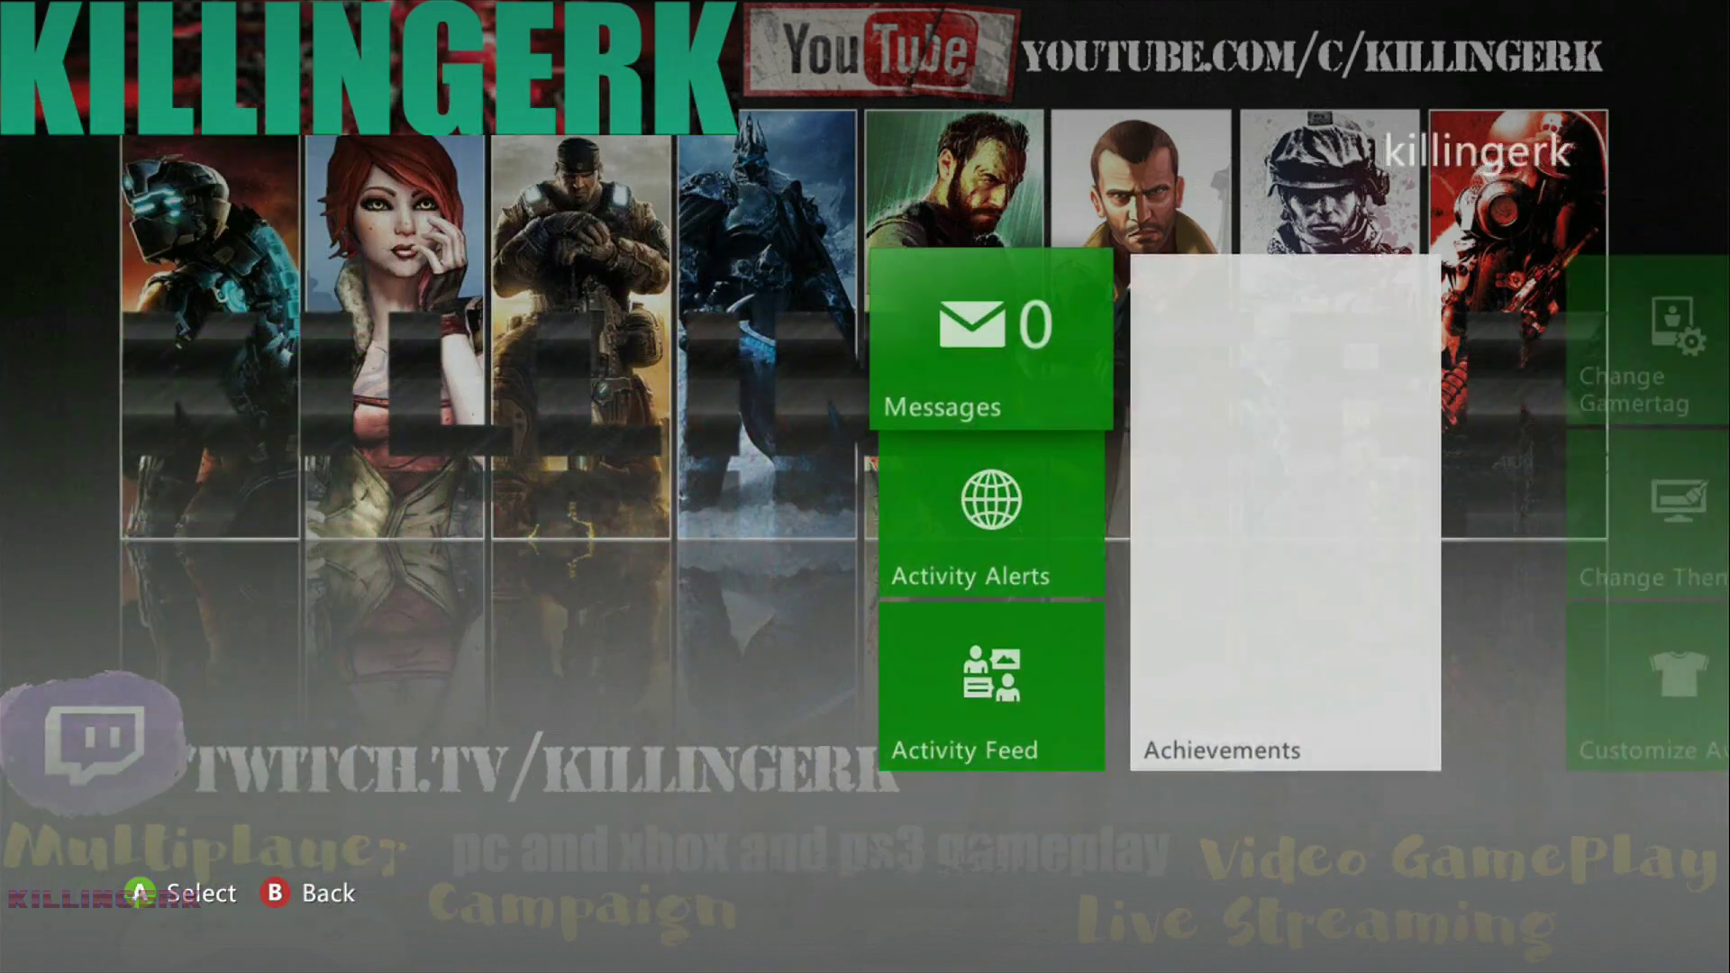
pyautogui.press('Right')
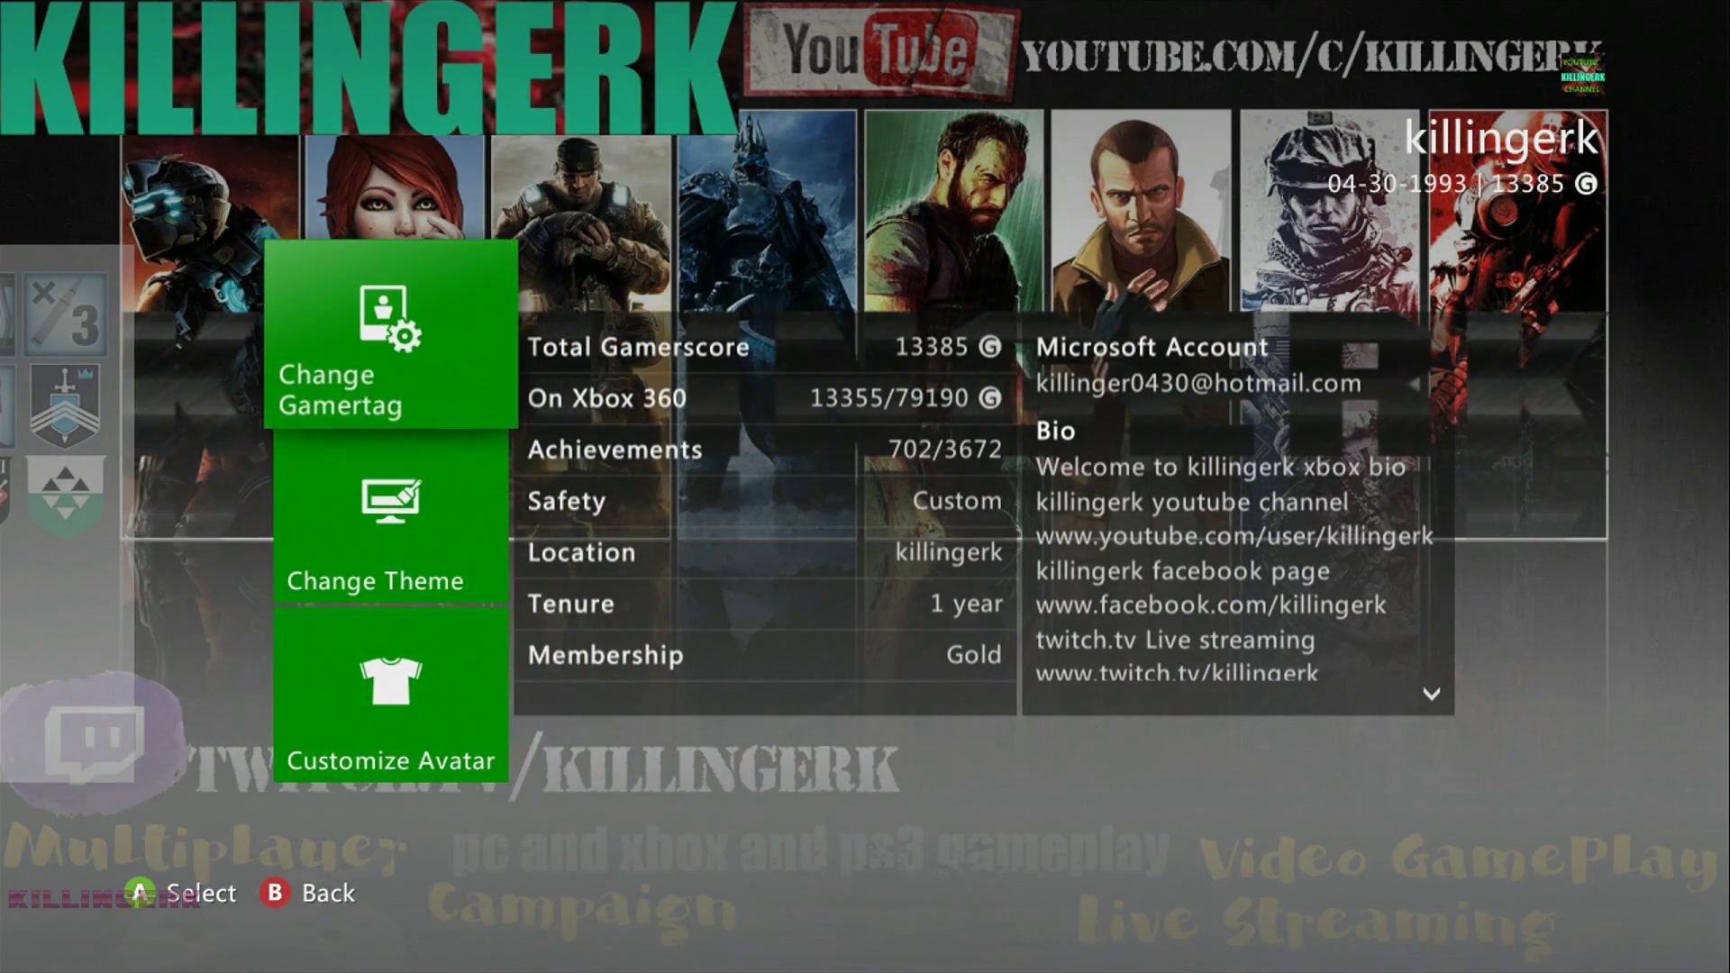
pyautogui.press('Down')
pyautogui.press('Return')
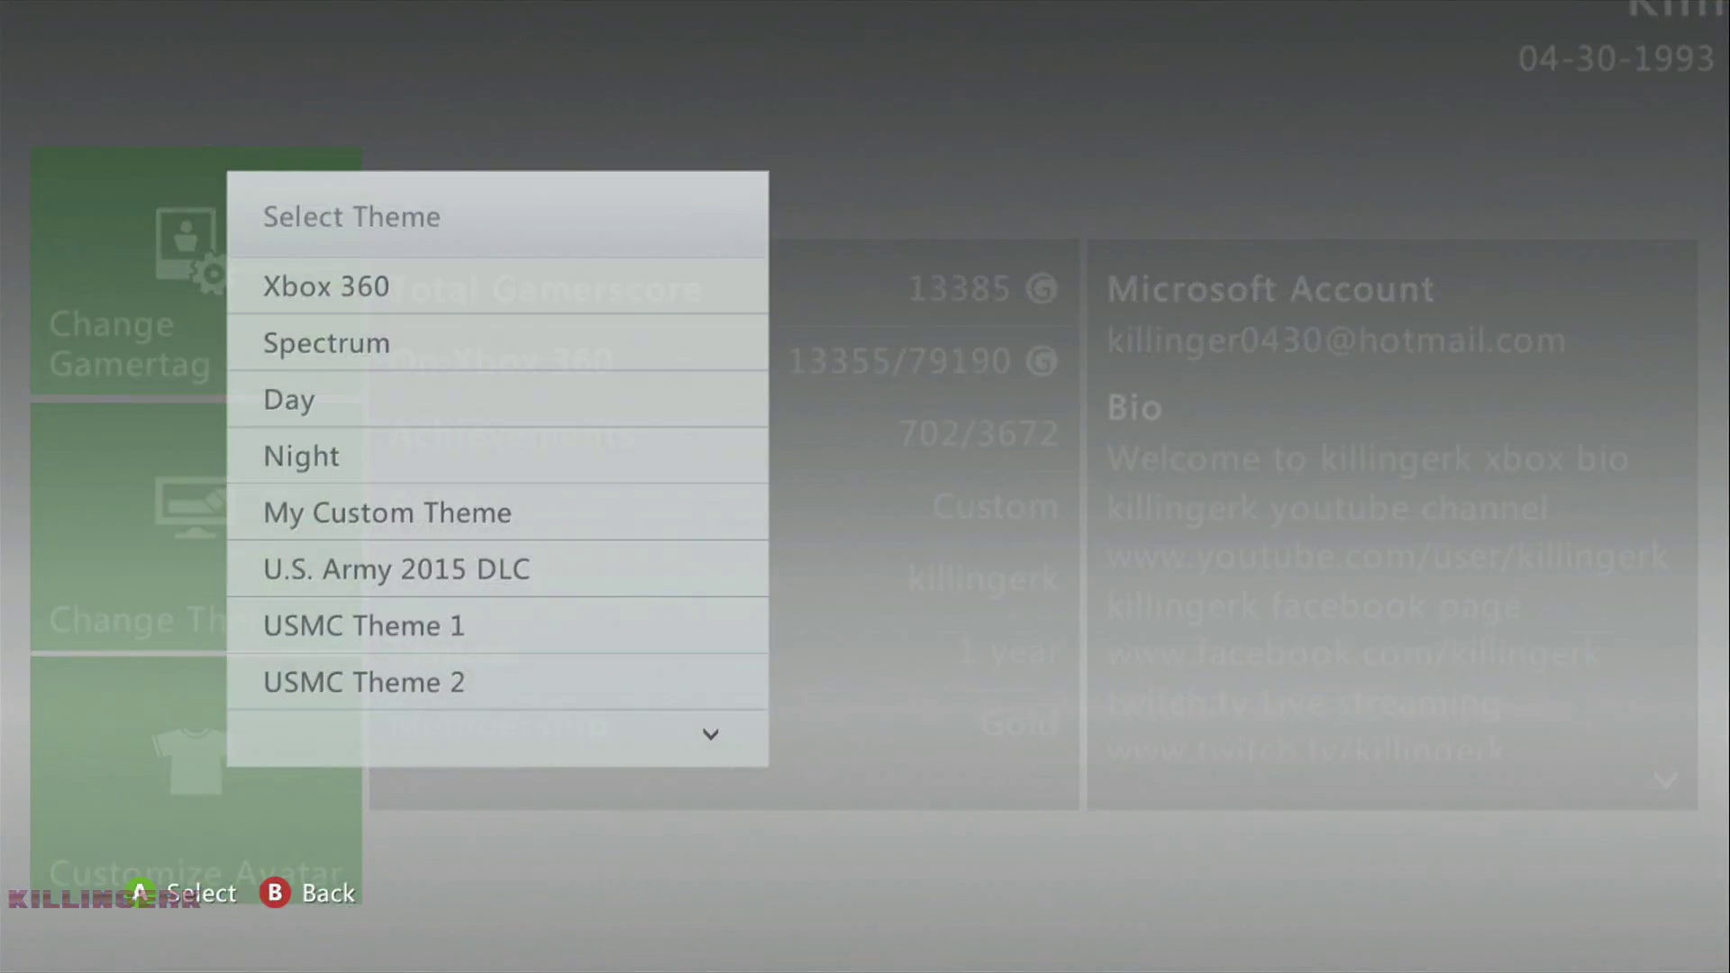
# Preview the available themes, including U.S. Army 2015 DLC and USMC Theme 3, and apply My Custom Theme to the profile
pyautogui.press('Down')
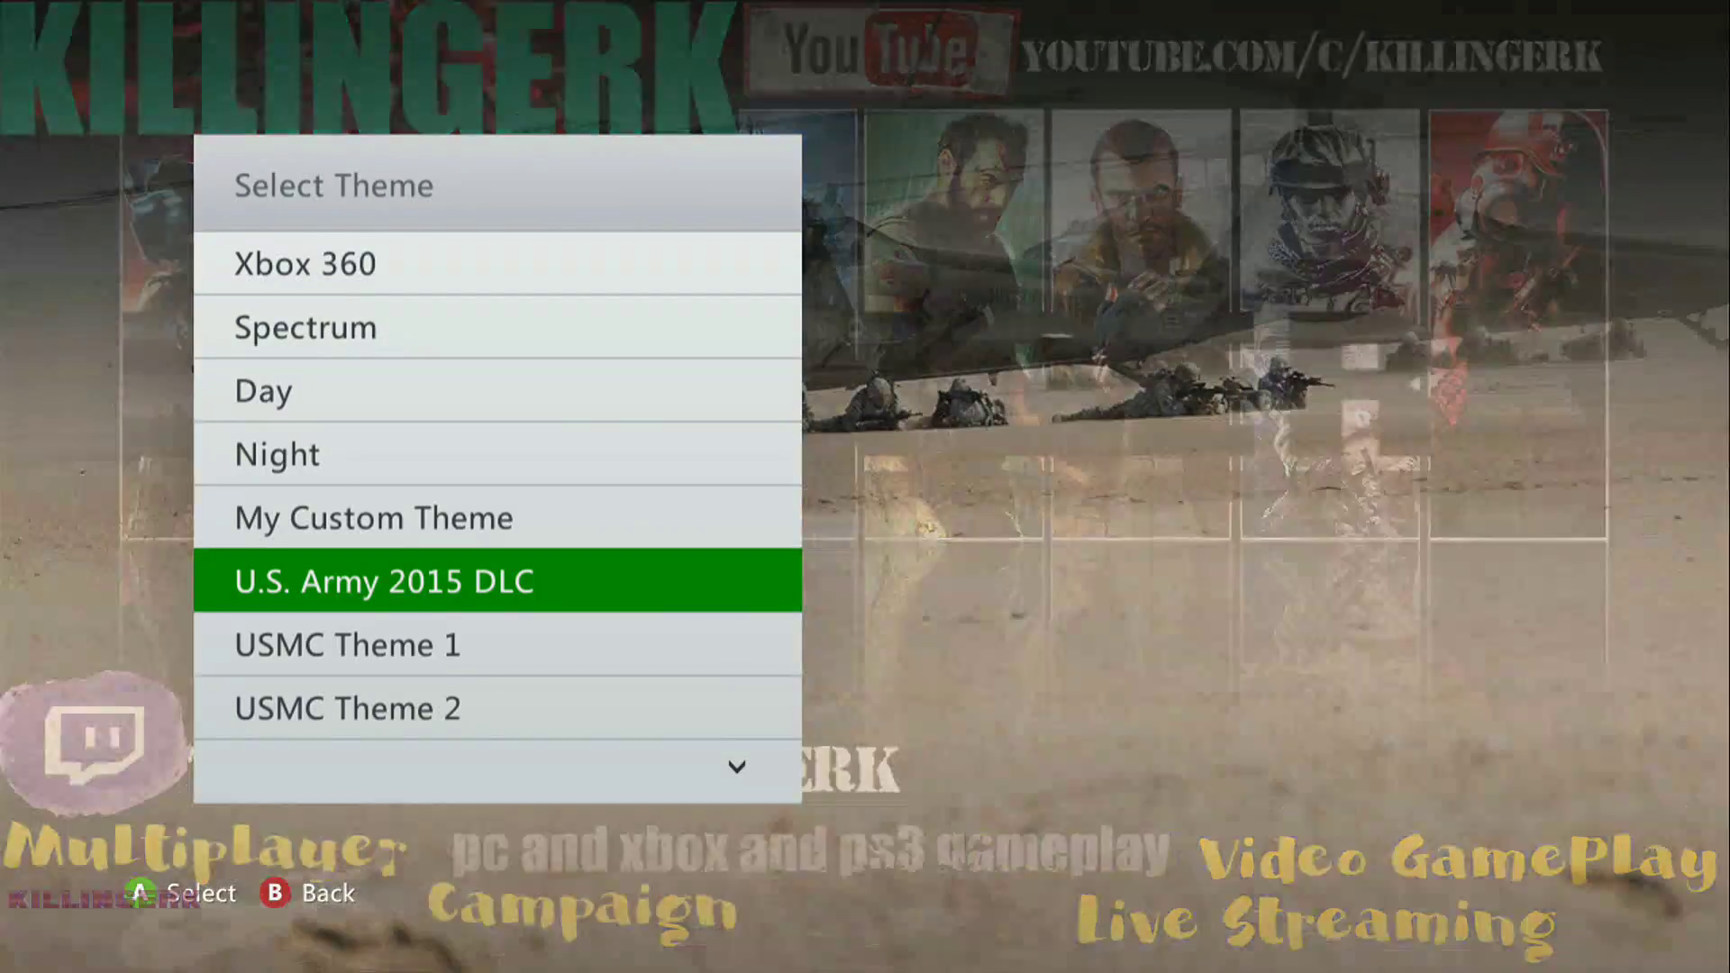
pyautogui.press('Down')
pyautogui.press('Down')
pyautogui.press('Down')
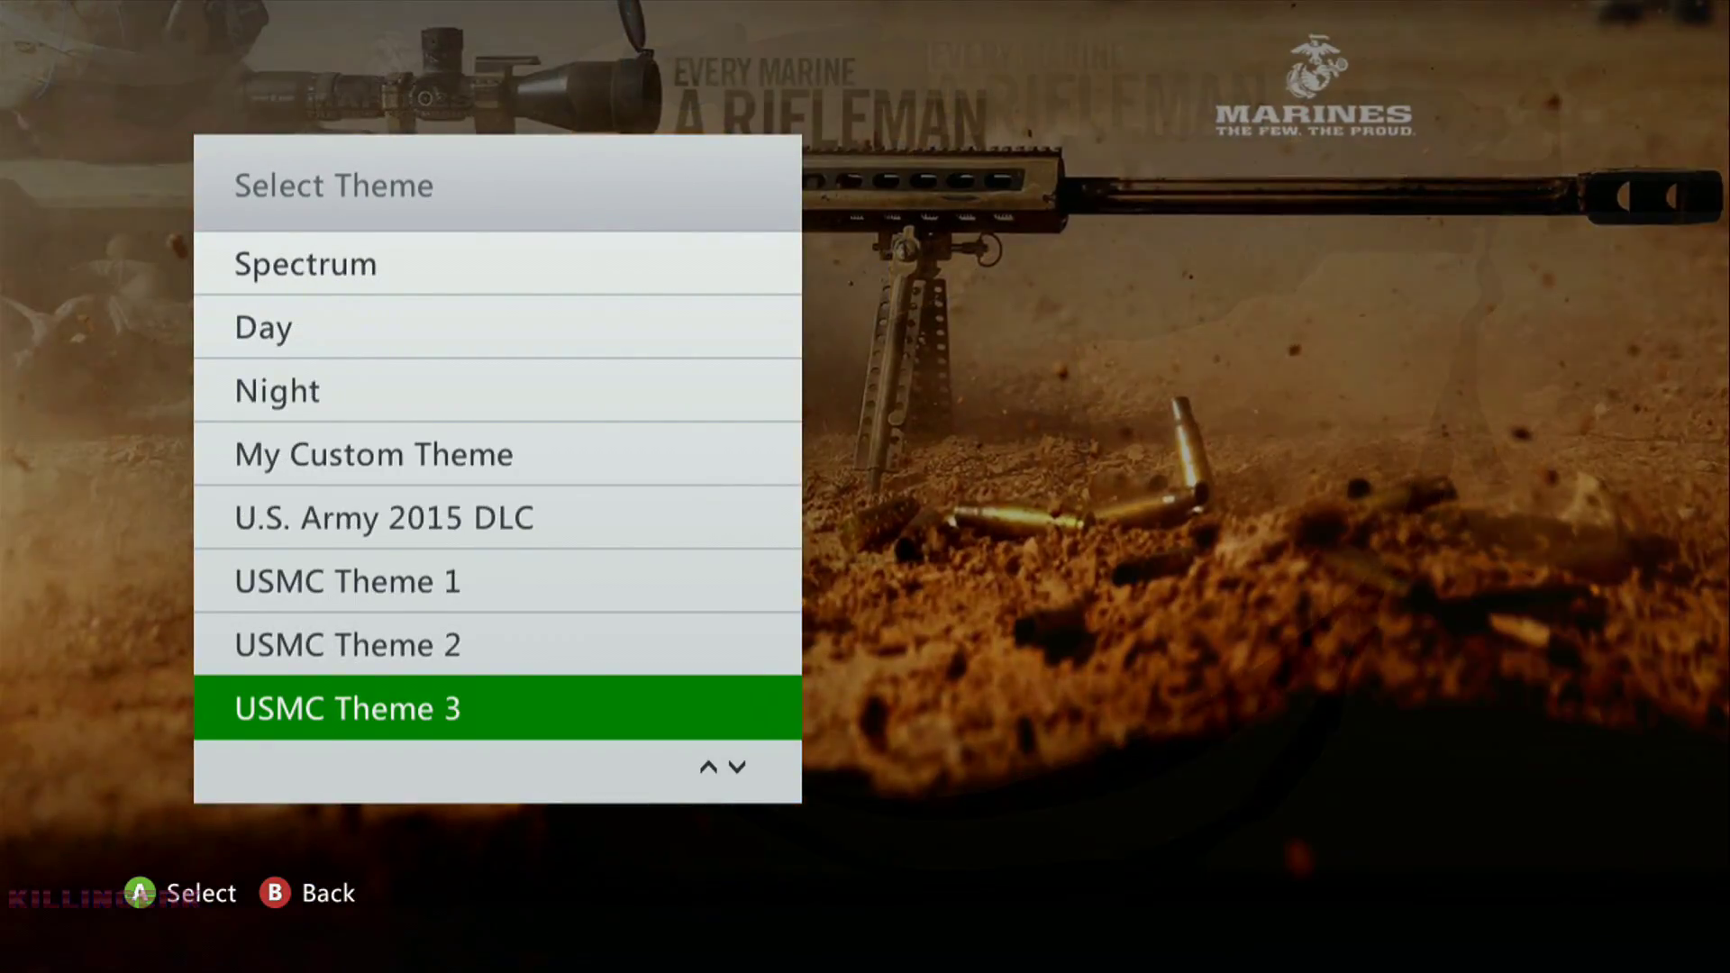
pyautogui.press('Down')
pyautogui.press('Down')
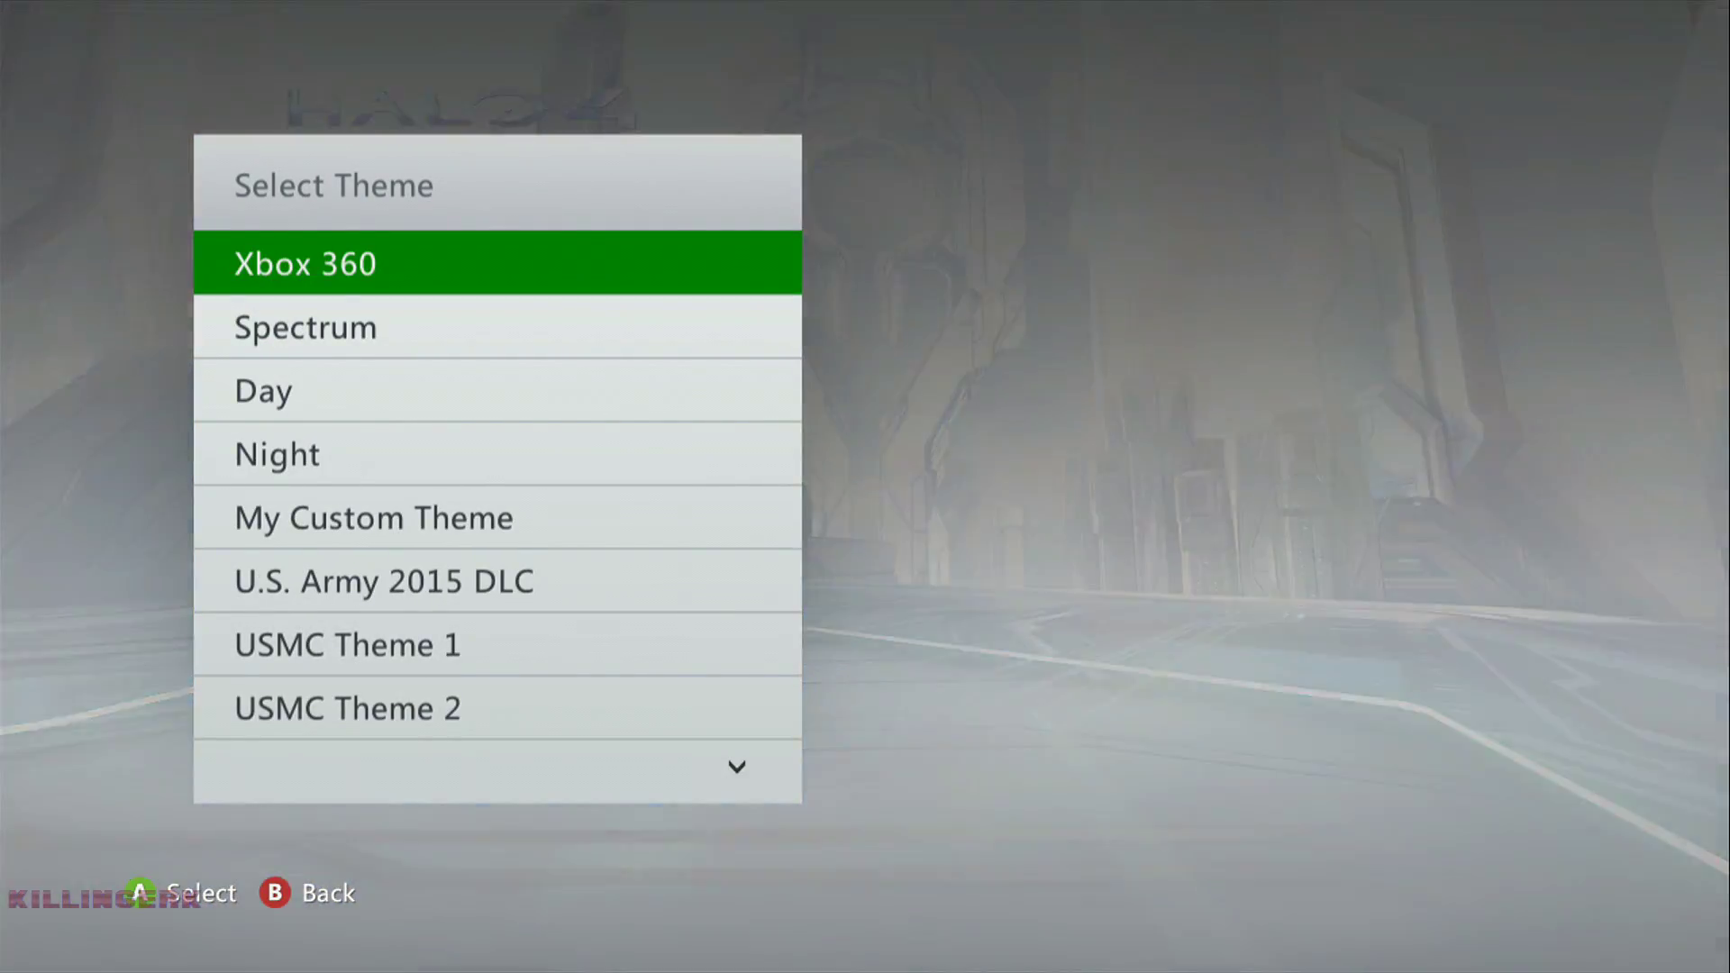
pyautogui.press('Down')
pyautogui.press('Down')
pyautogui.press('Down')
pyautogui.press('Down')
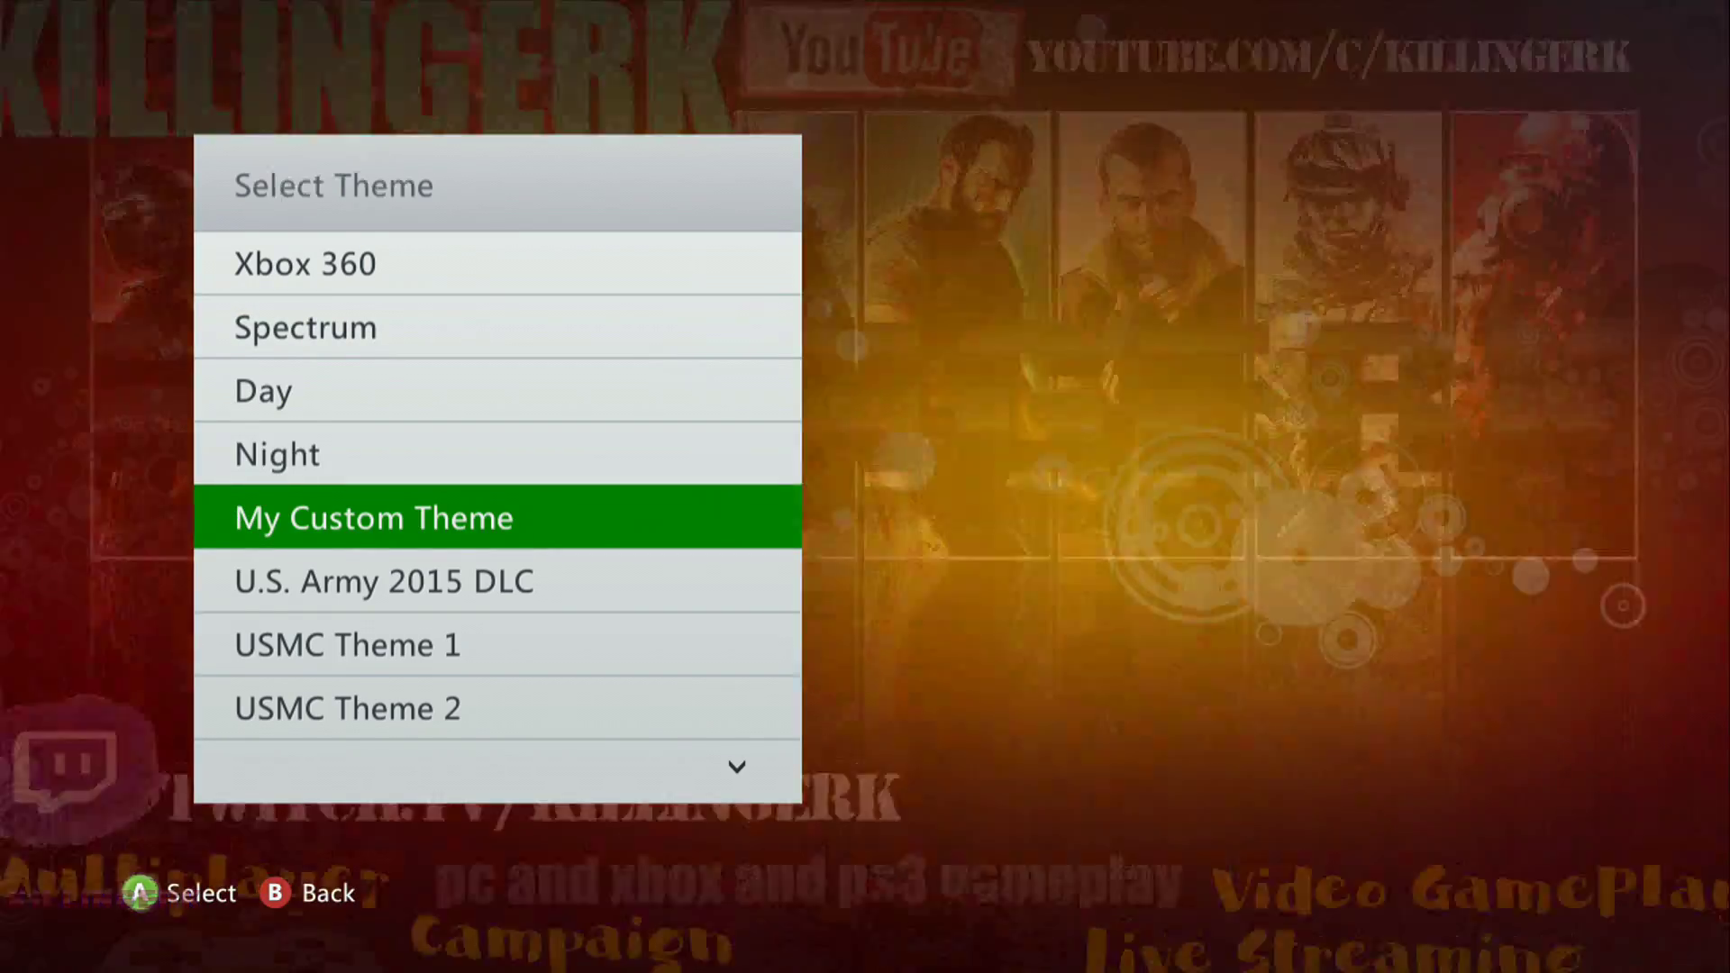
pyautogui.press('Return')
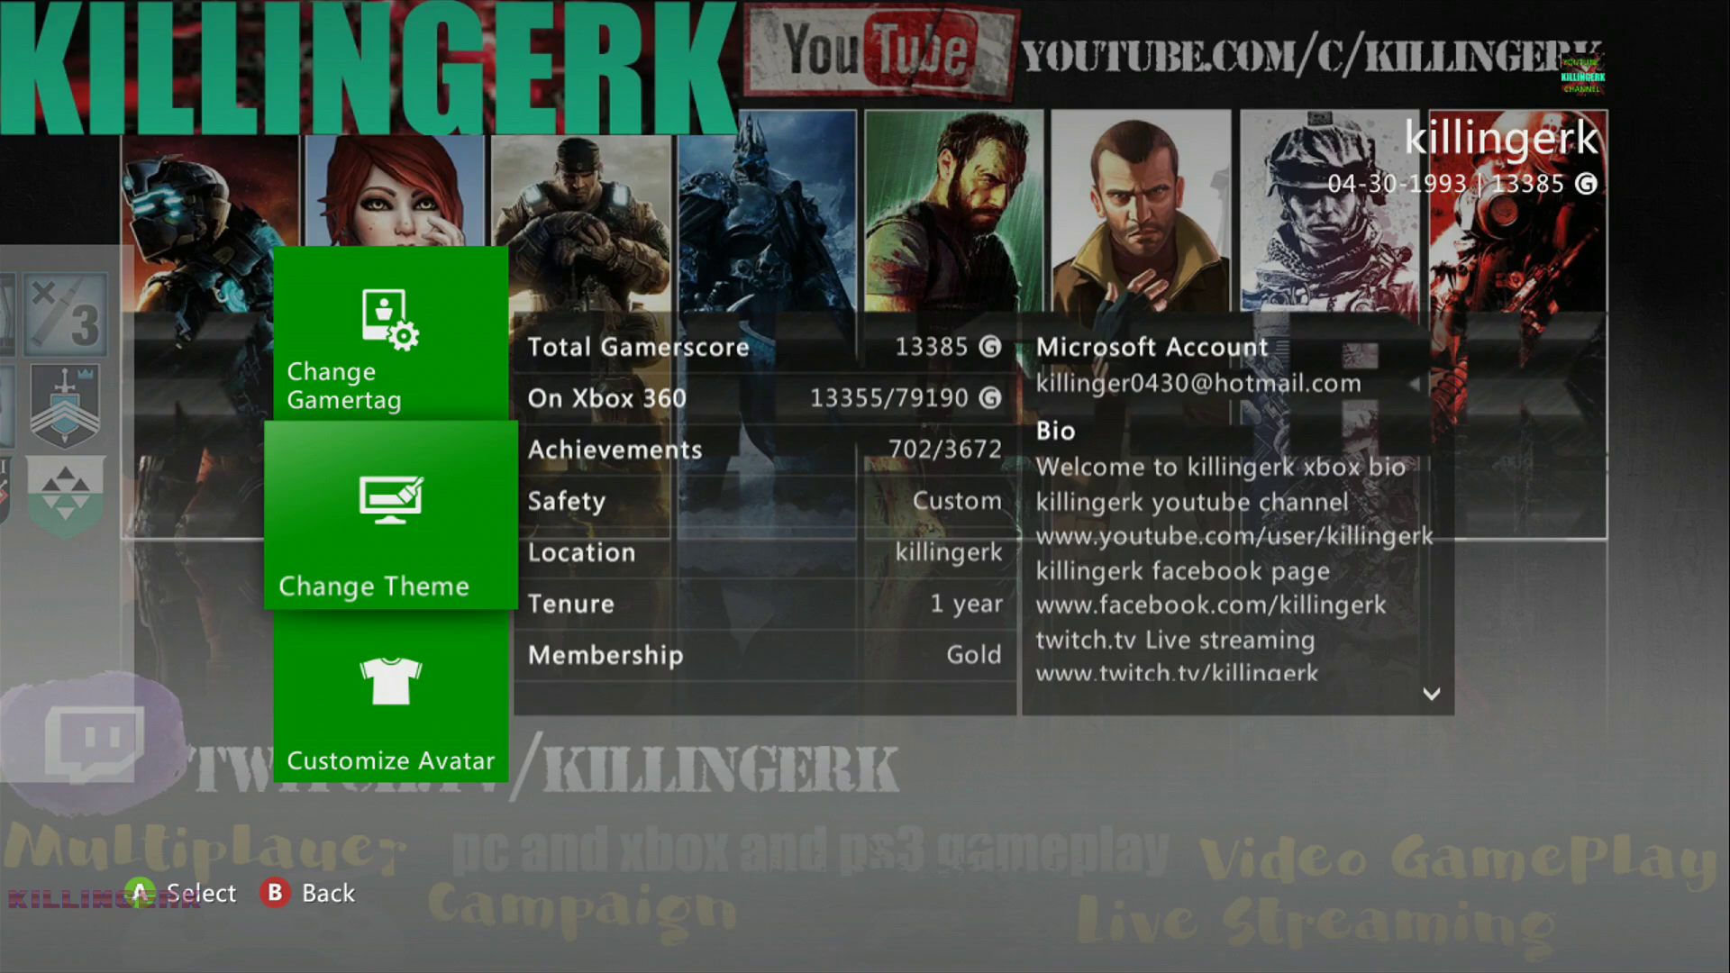
# Leave the profile and examine the theme's backgrounds in My Games and My Video Apps
pyautogui.press('Escape')
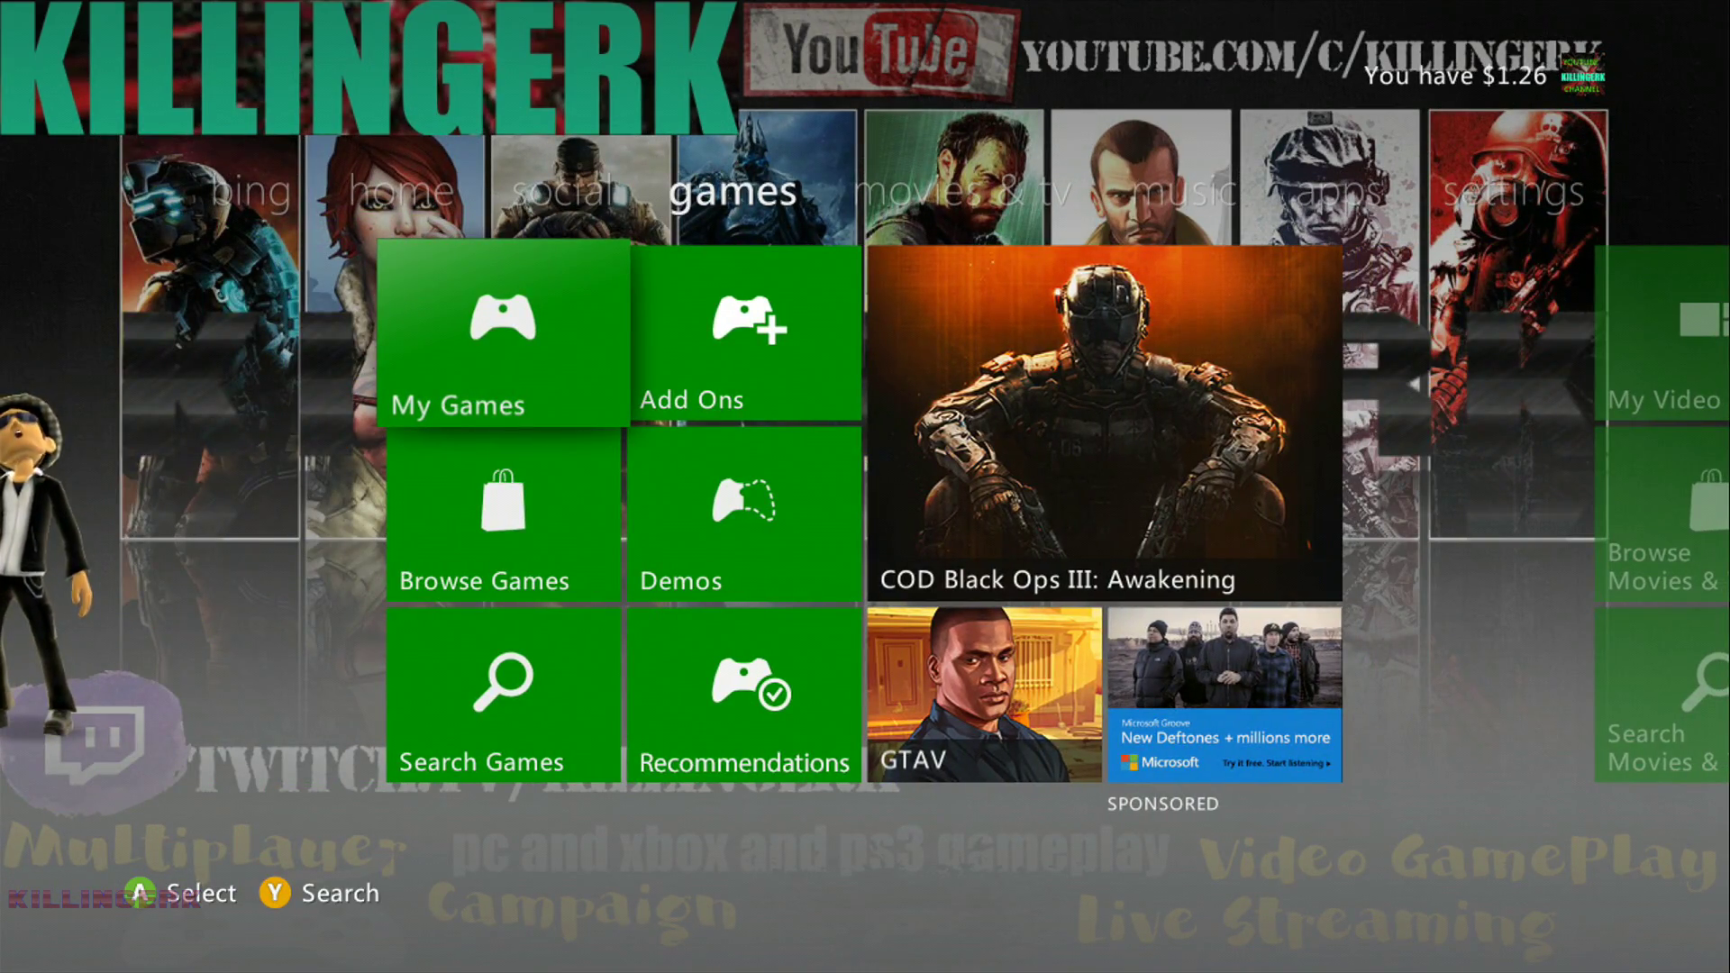
pyautogui.press('Return')
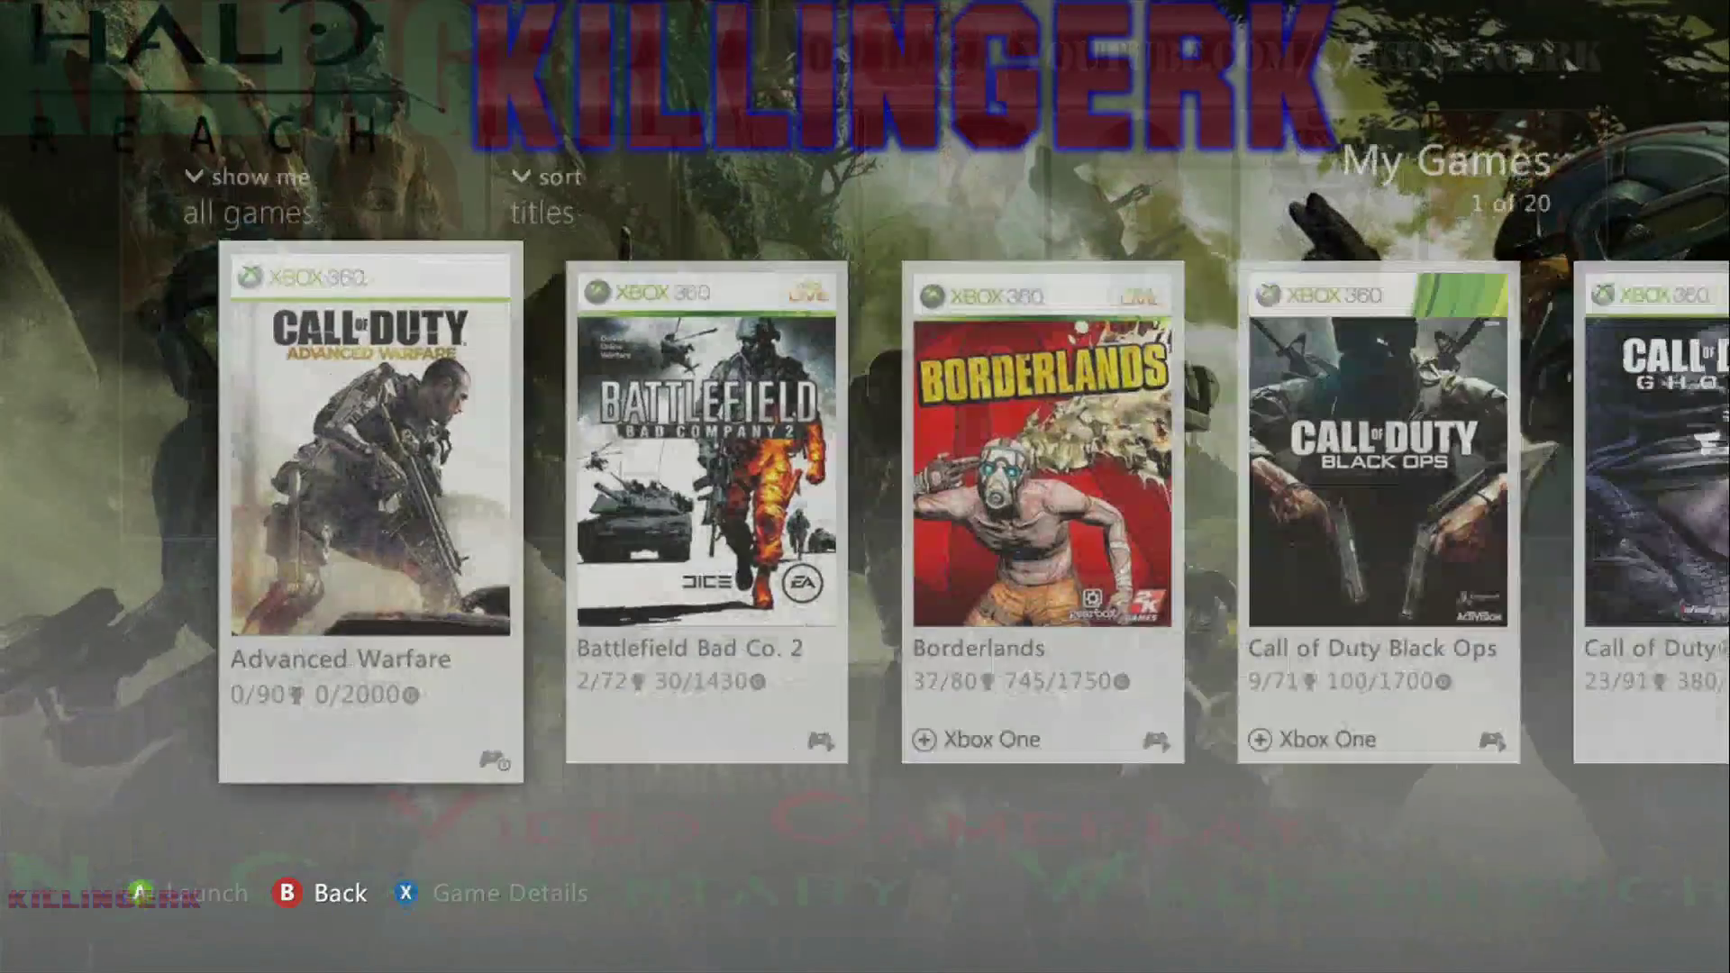
pyautogui.press('Escape')
pyautogui.press('Right')
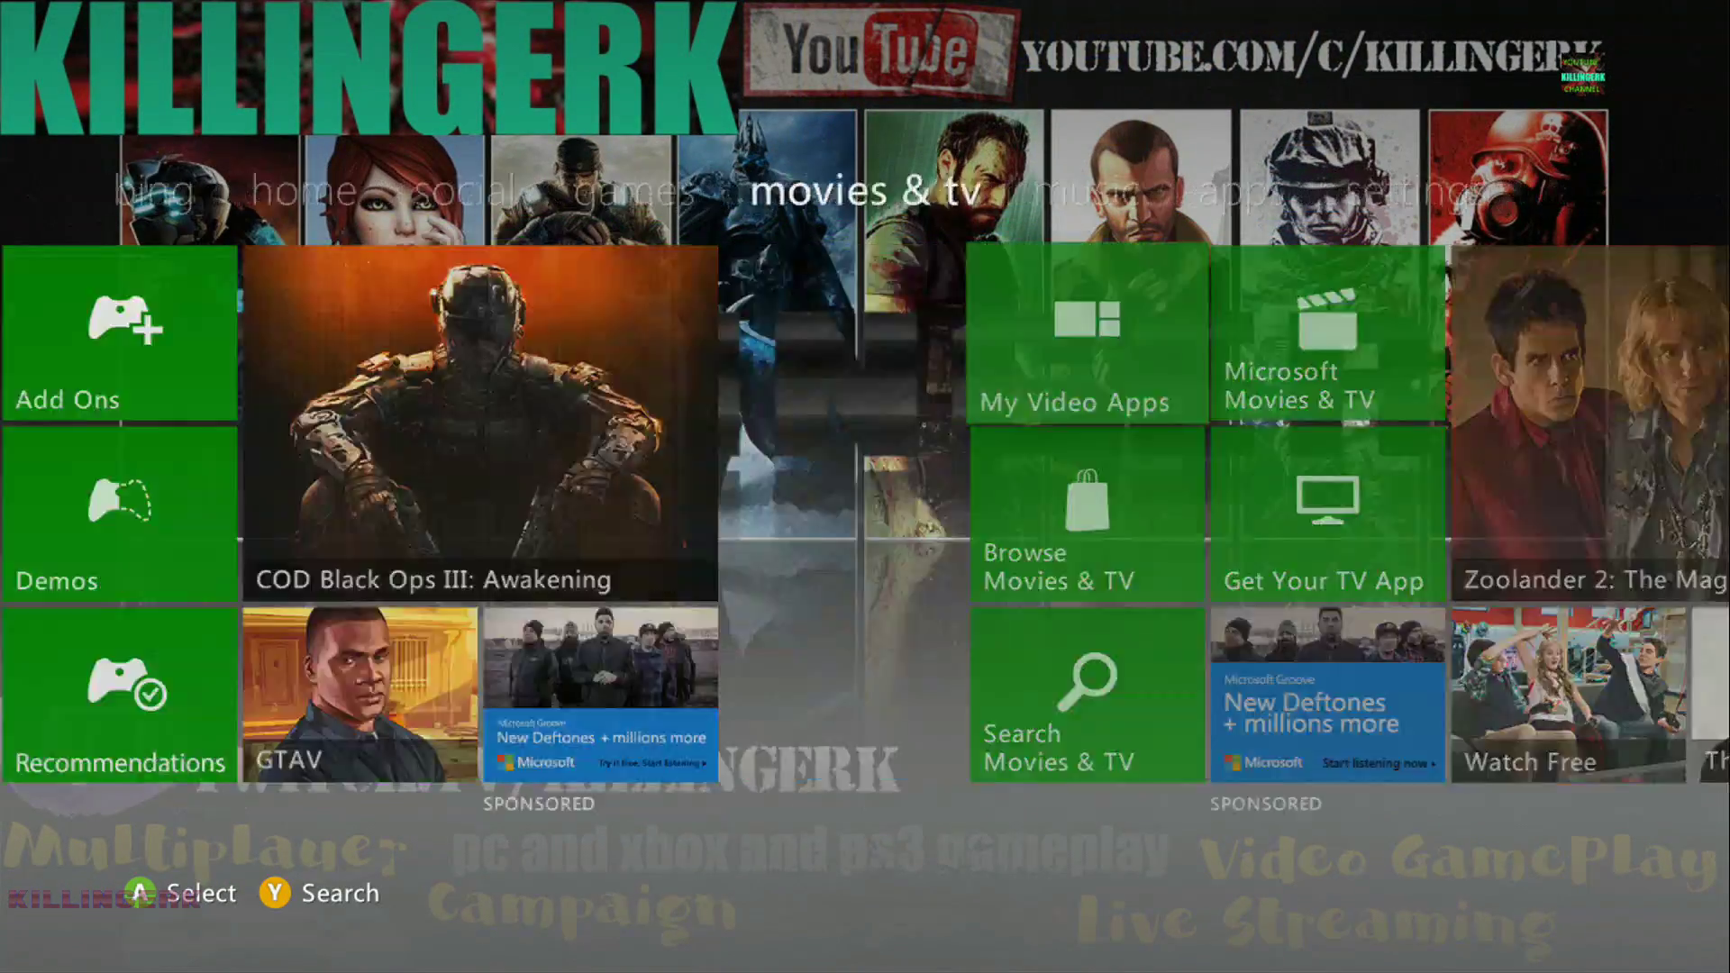
pyautogui.press('Return')
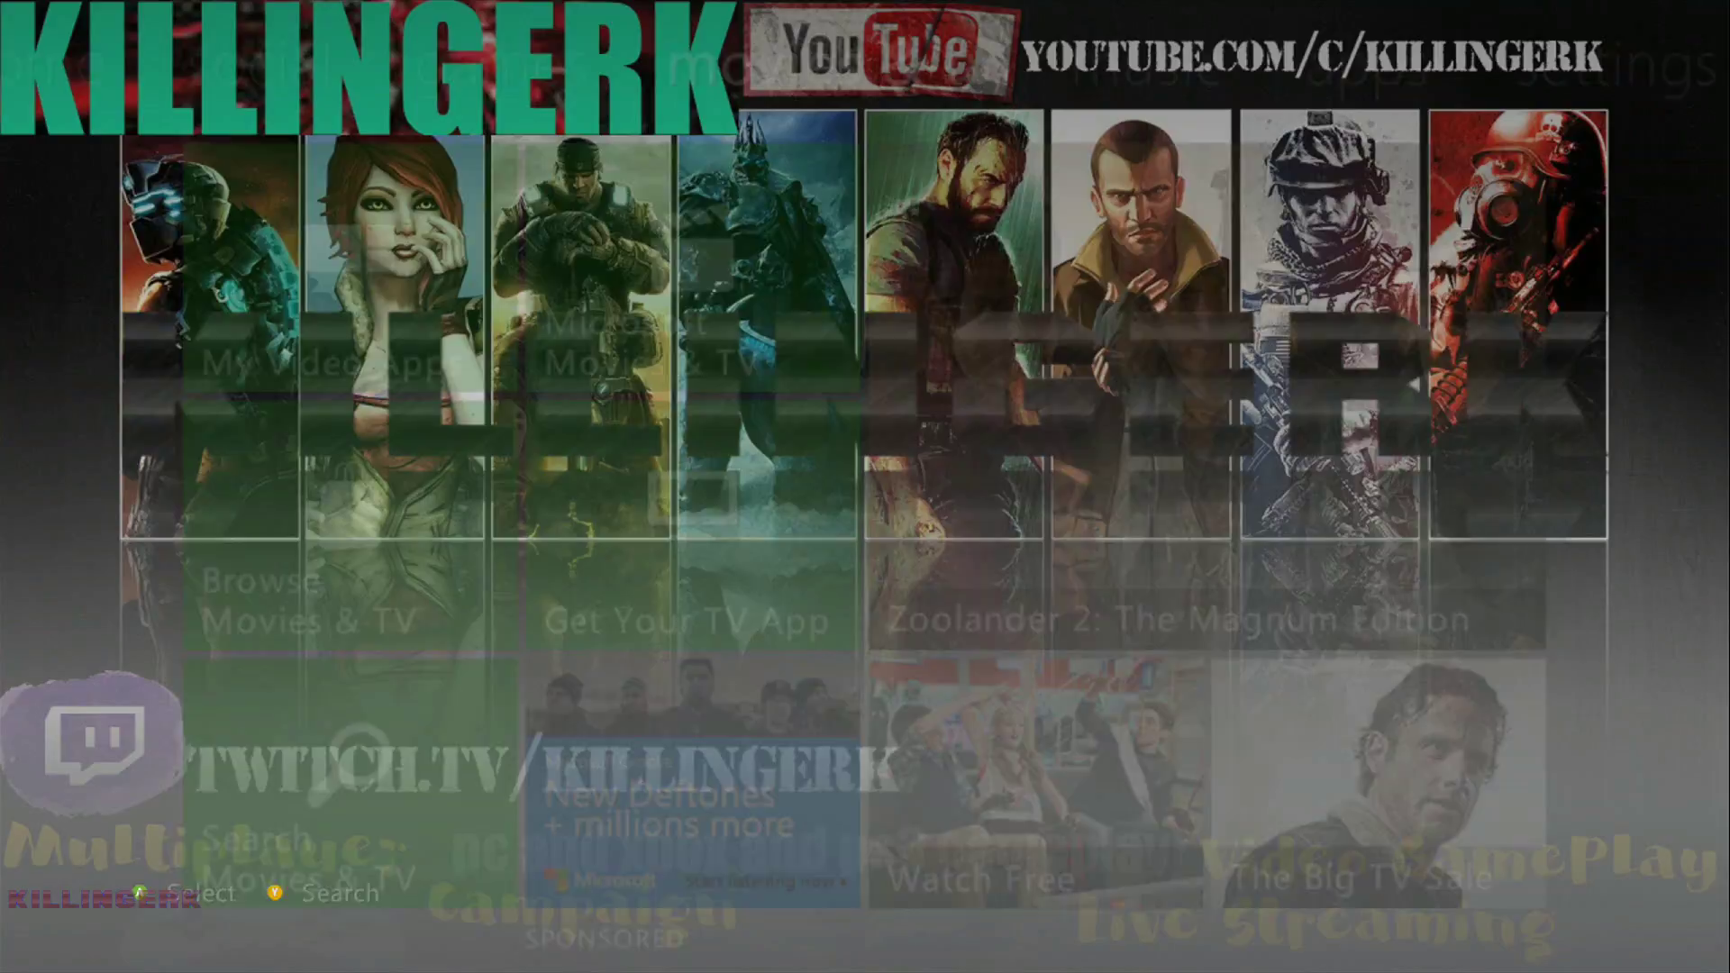
pyautogui.press('Escape')
# Examine the theme's backgrounds in My Music Apps and My Apps
pyautogui.press('Right')
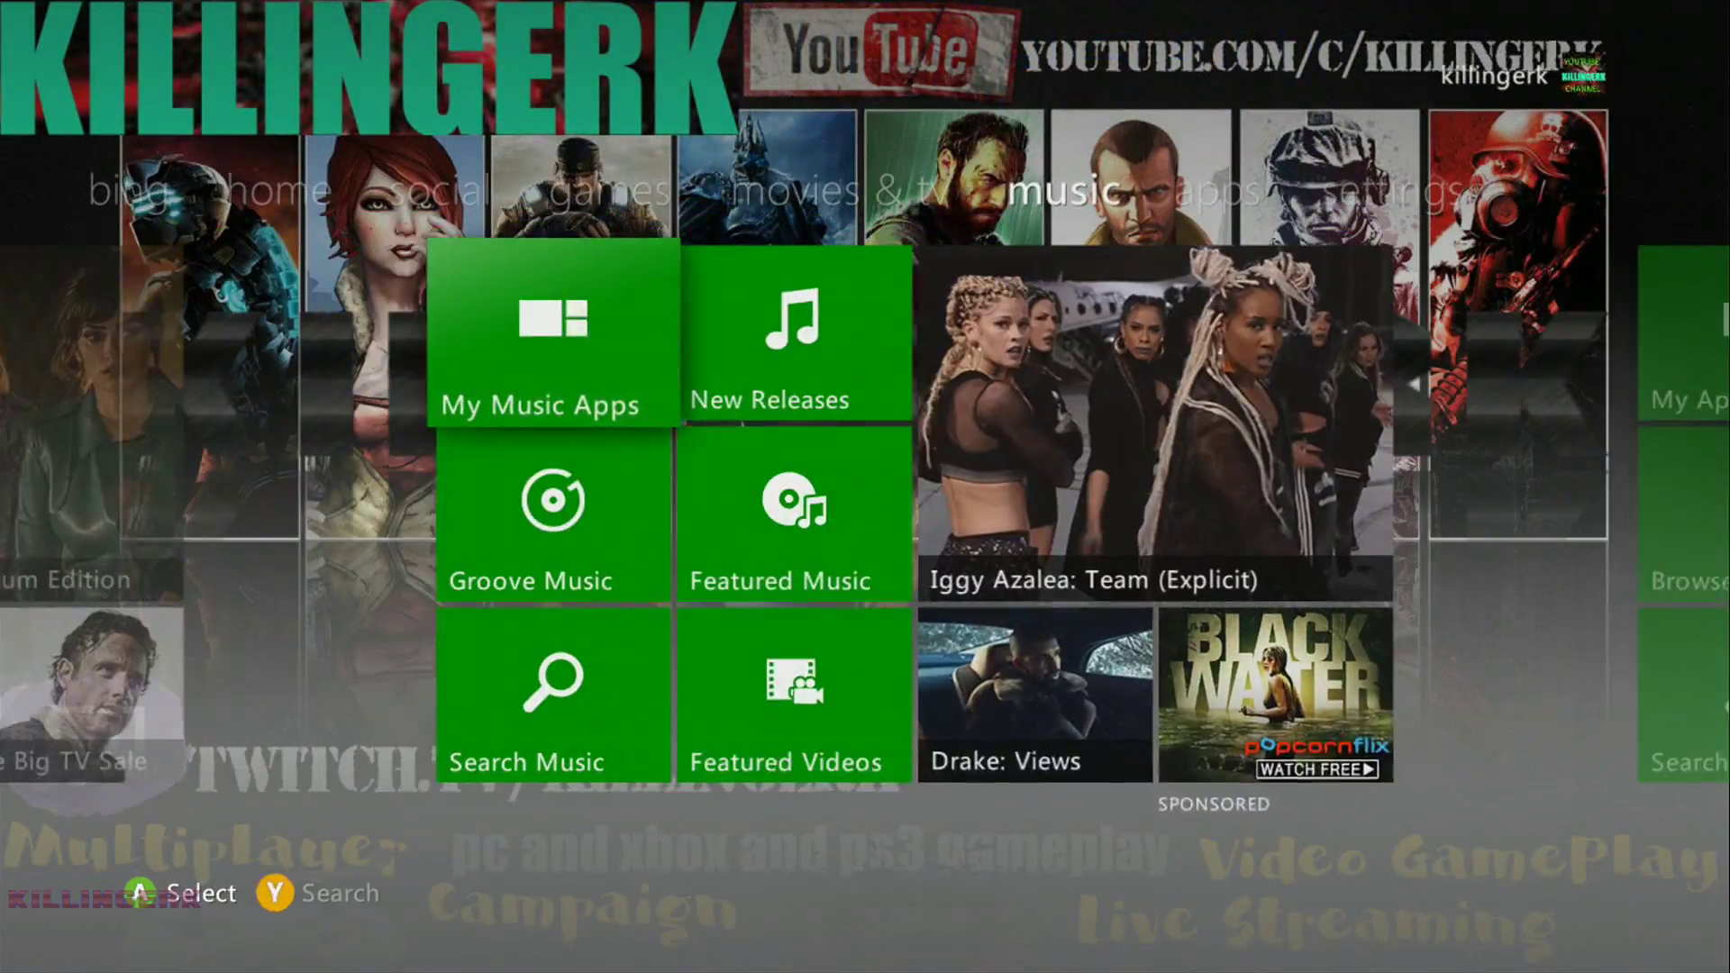
pyautogui.press('Return')
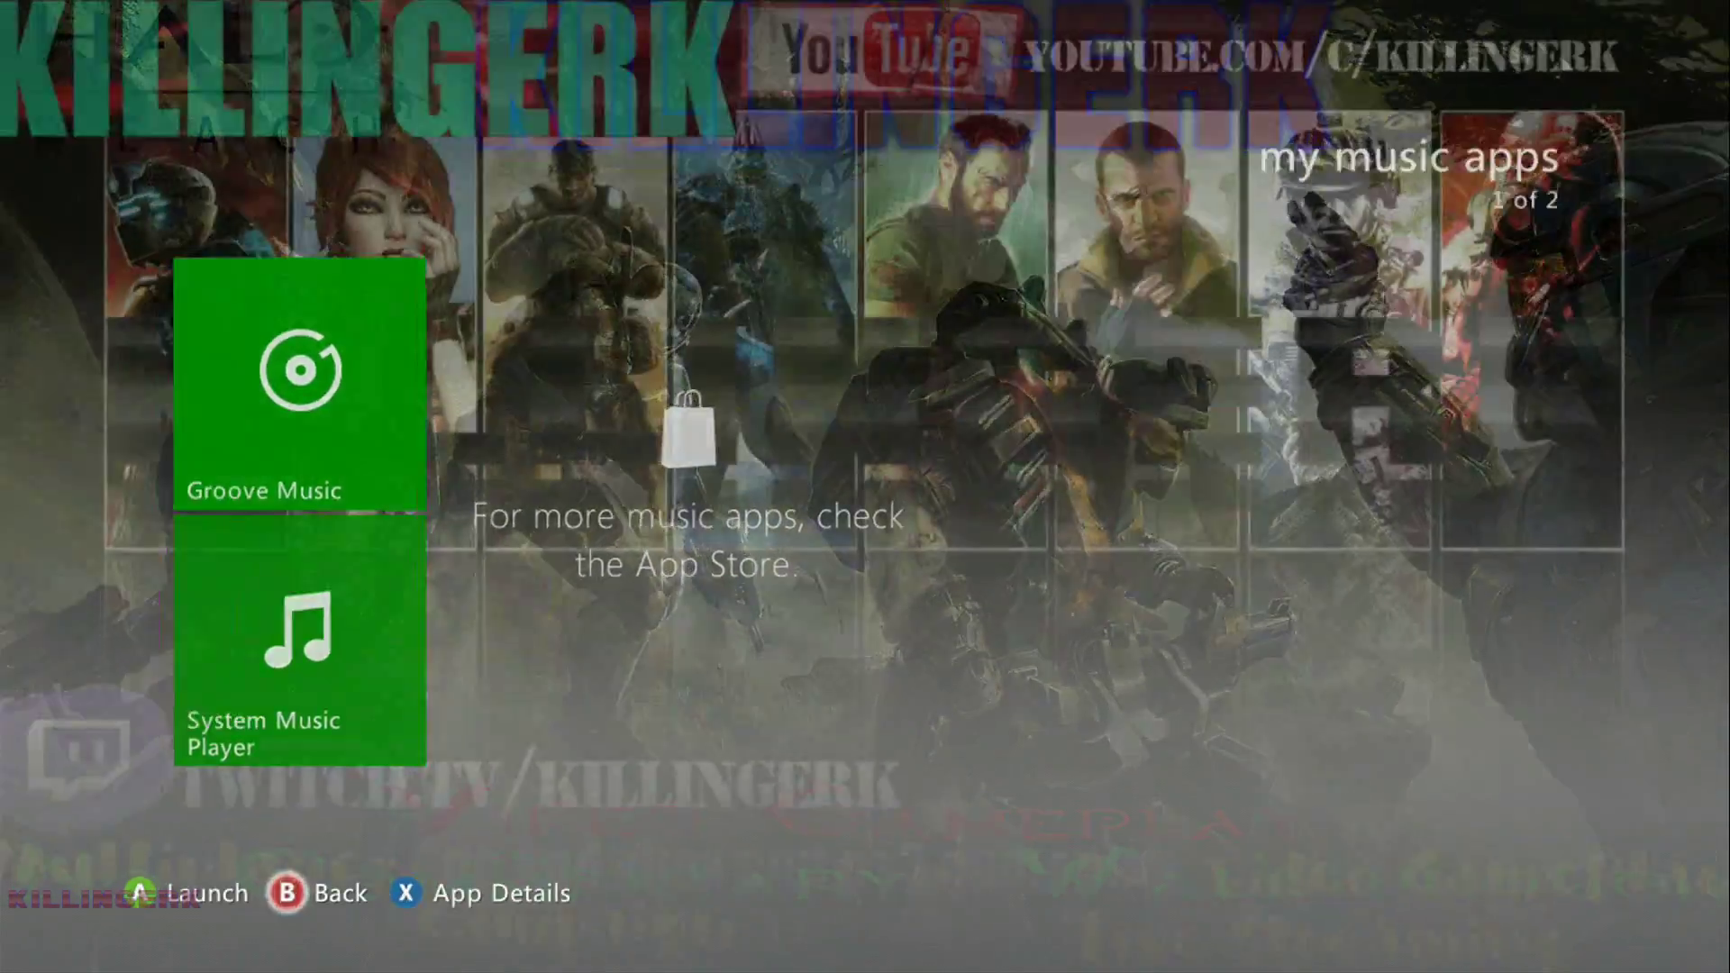
pyautogui.press('Escape')
pyautogui.press('Right')
pyautogui.press('Left')
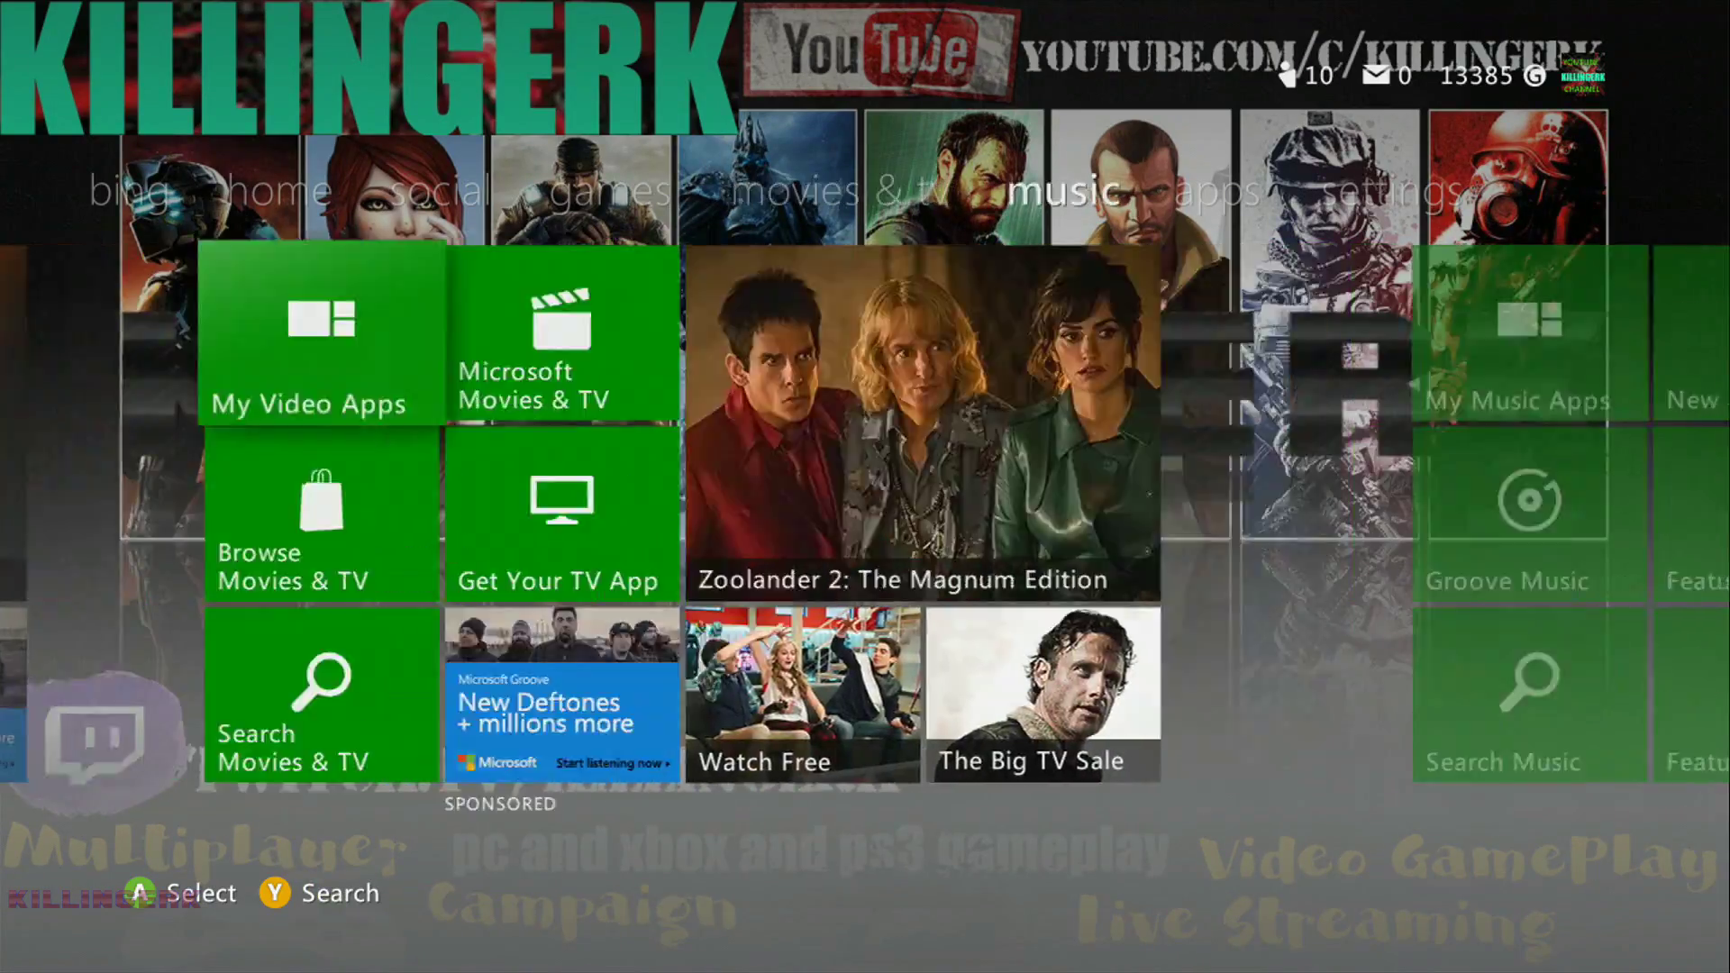
pyautogui.press('Right')
pyautogui.press('Right')
pyautogui.press('Return')
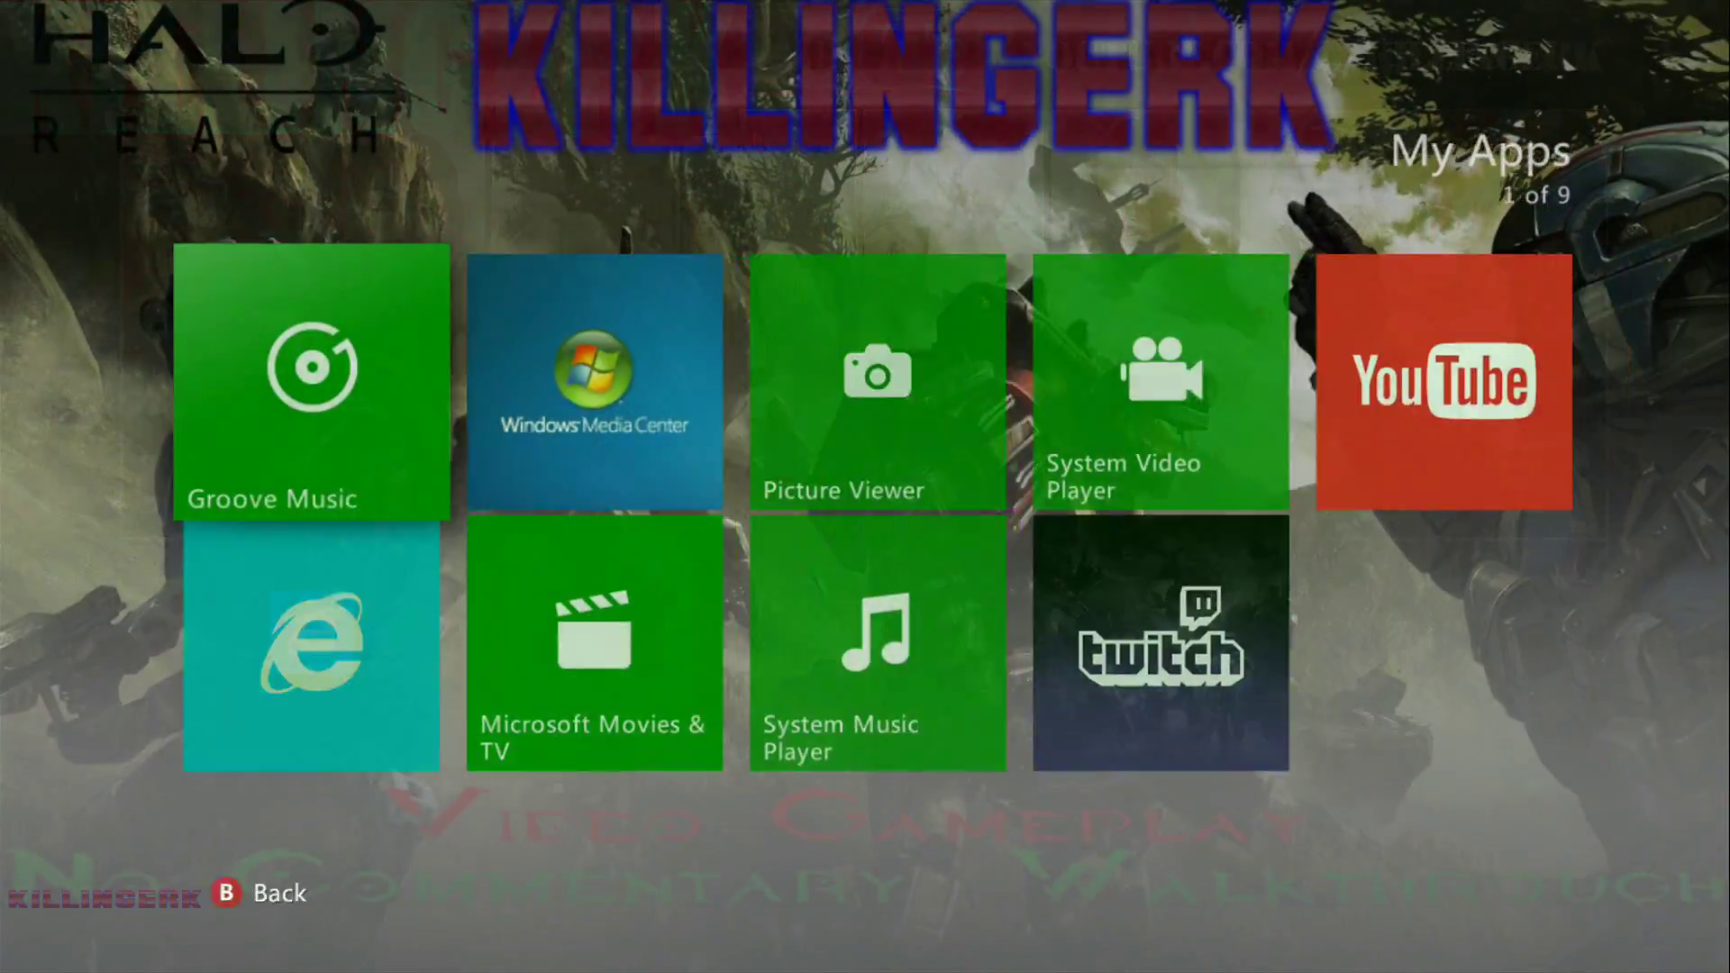
pyautogui.press('Escape')
# Open the console's System Settings and go to the USB Storage Device in the Storage Devices list
pyautogui.press('Right')
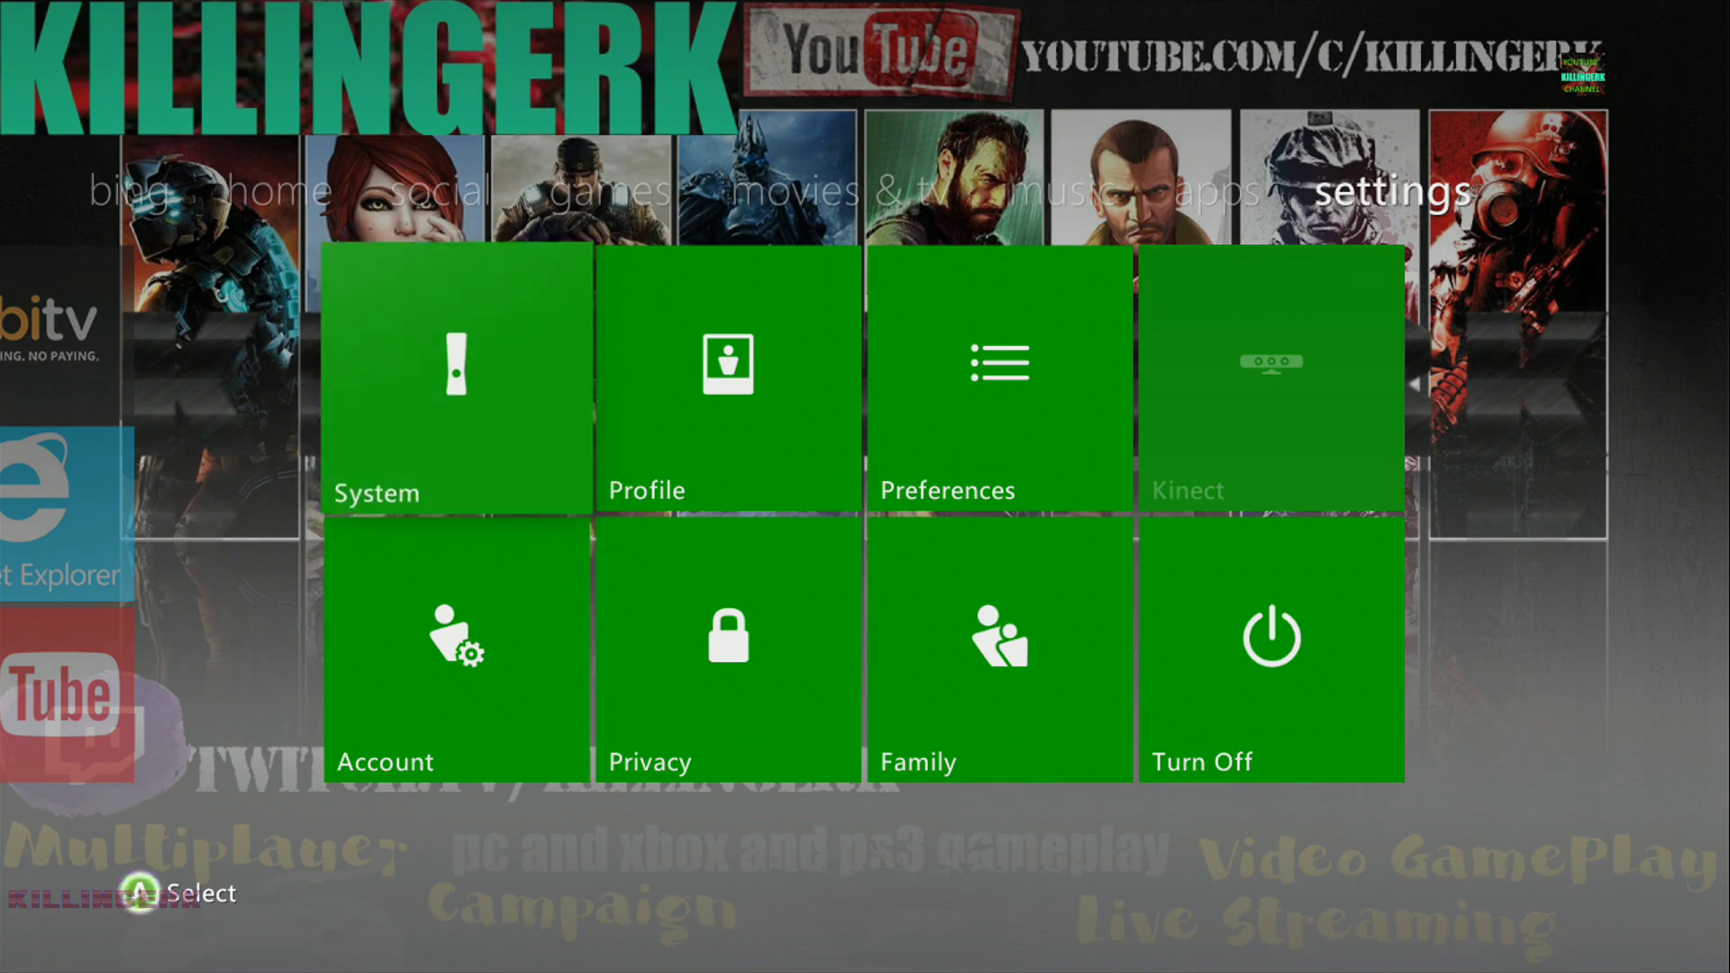
pyautogui.press('Return')
pyautogui.press('Escape')
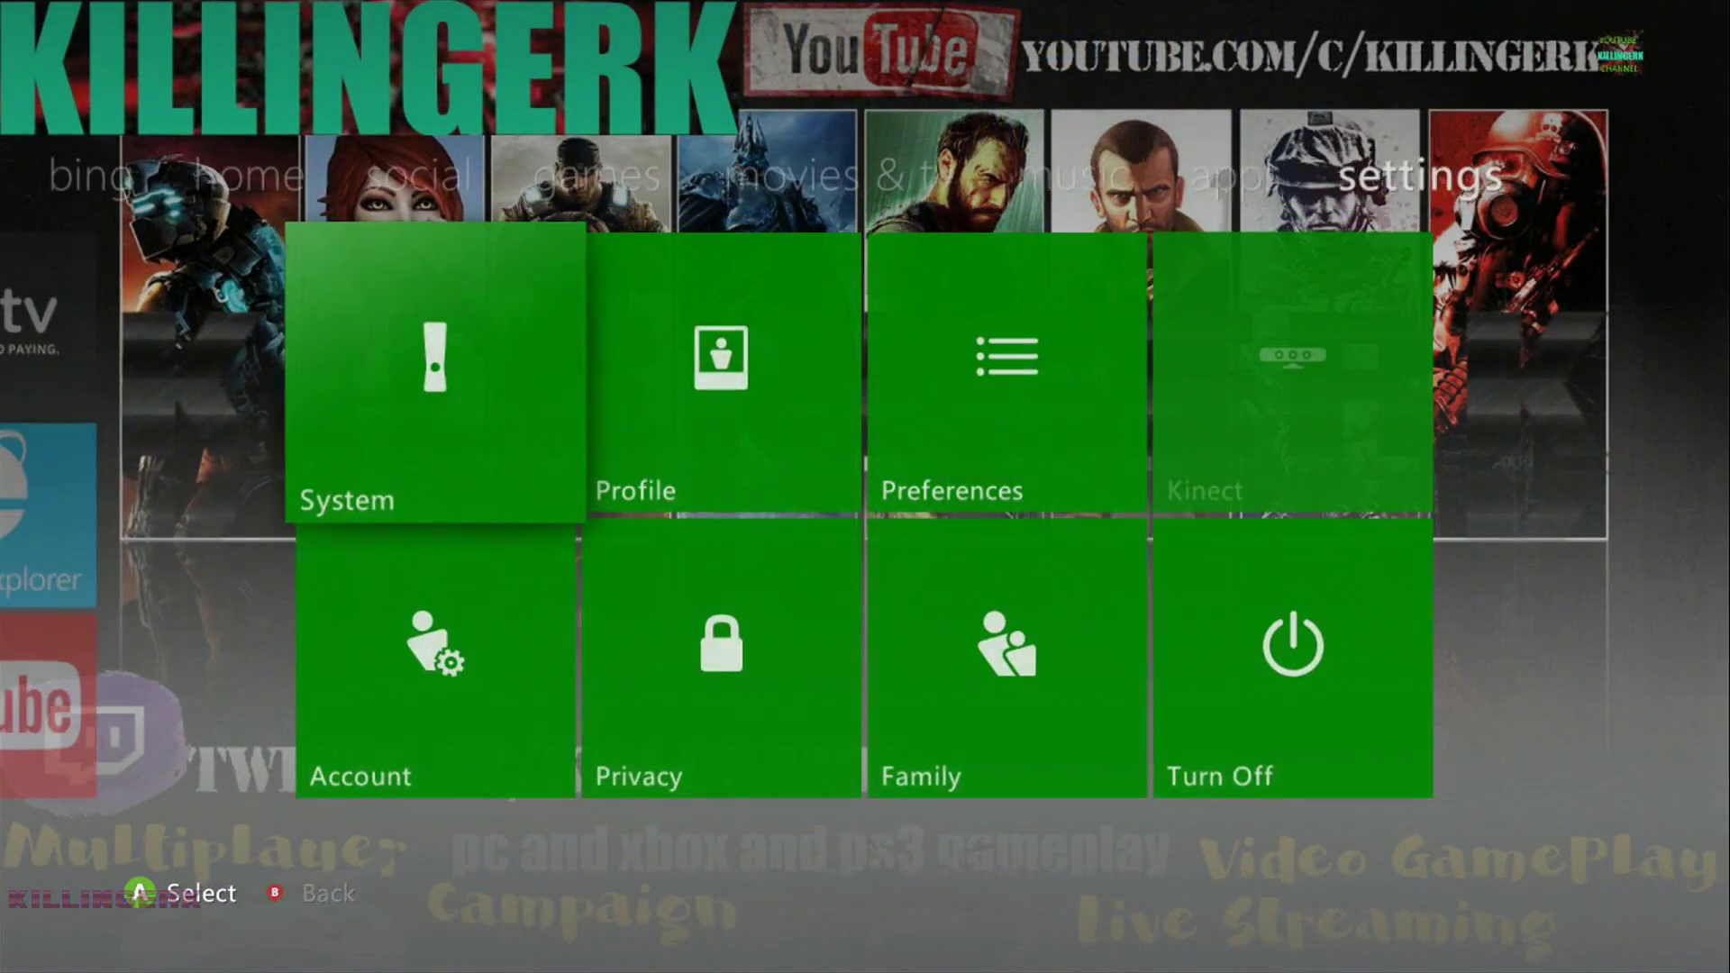
pyautogui.press('Return')
pyautogui.press('Down')
pyautogui.press('Down')
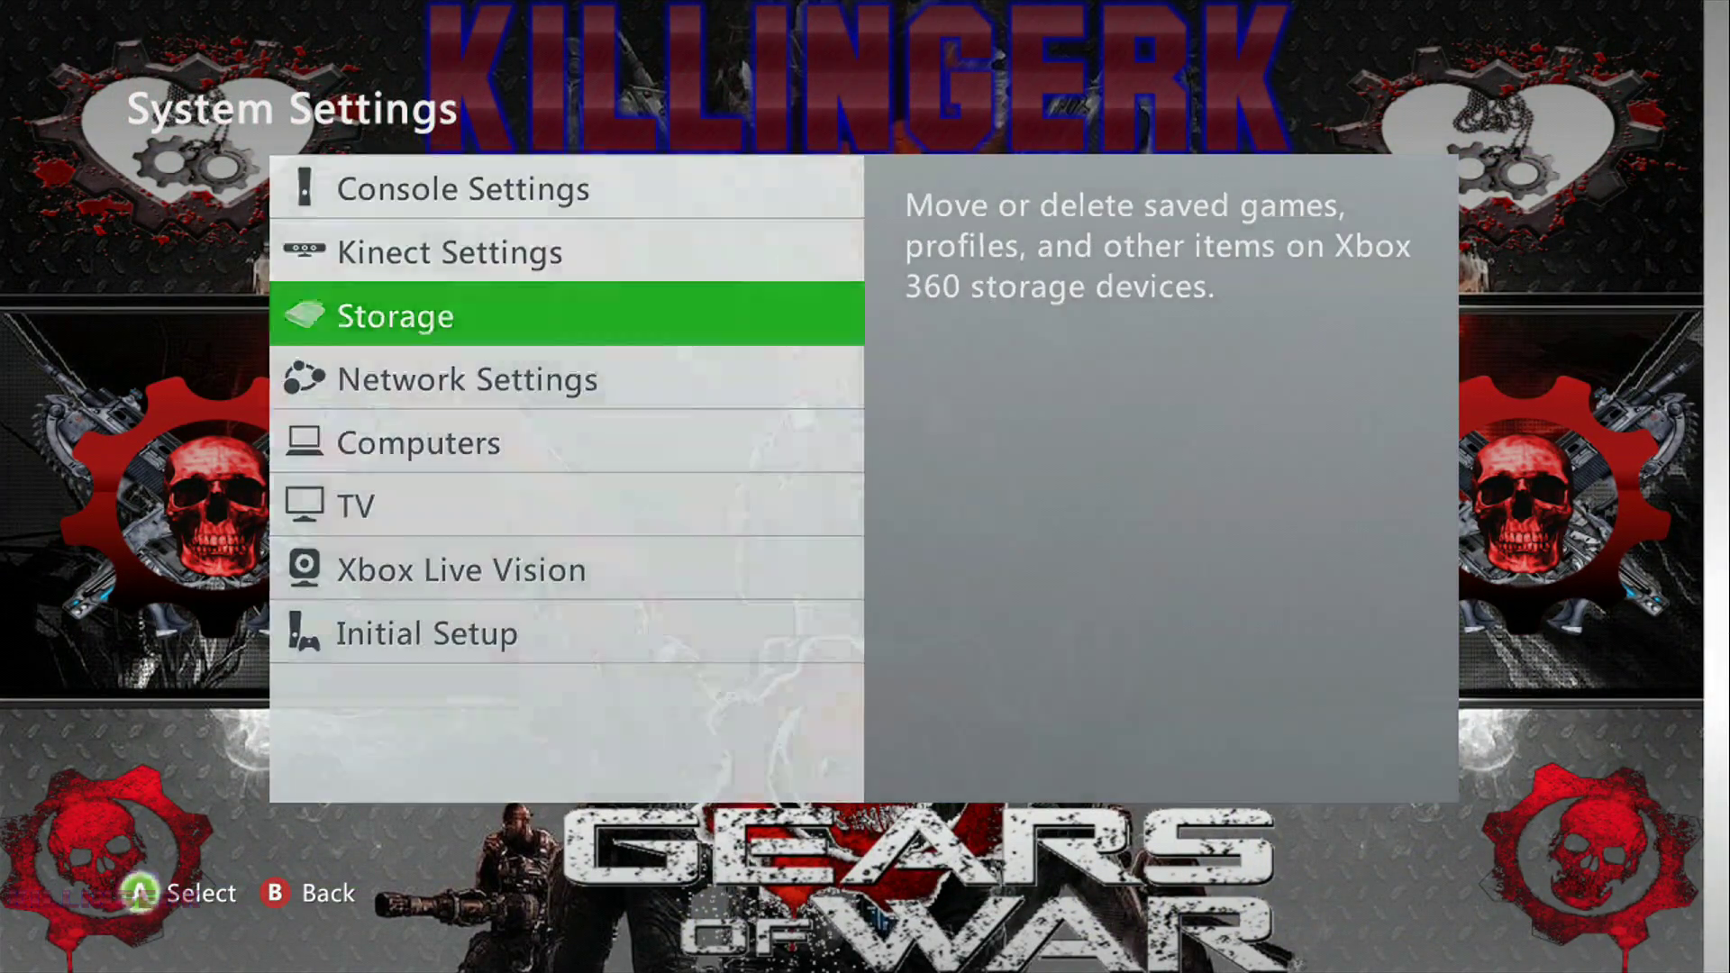
pyautogui.press('Return')
pyautogui.press('Down')
pyautogui.press('Down')
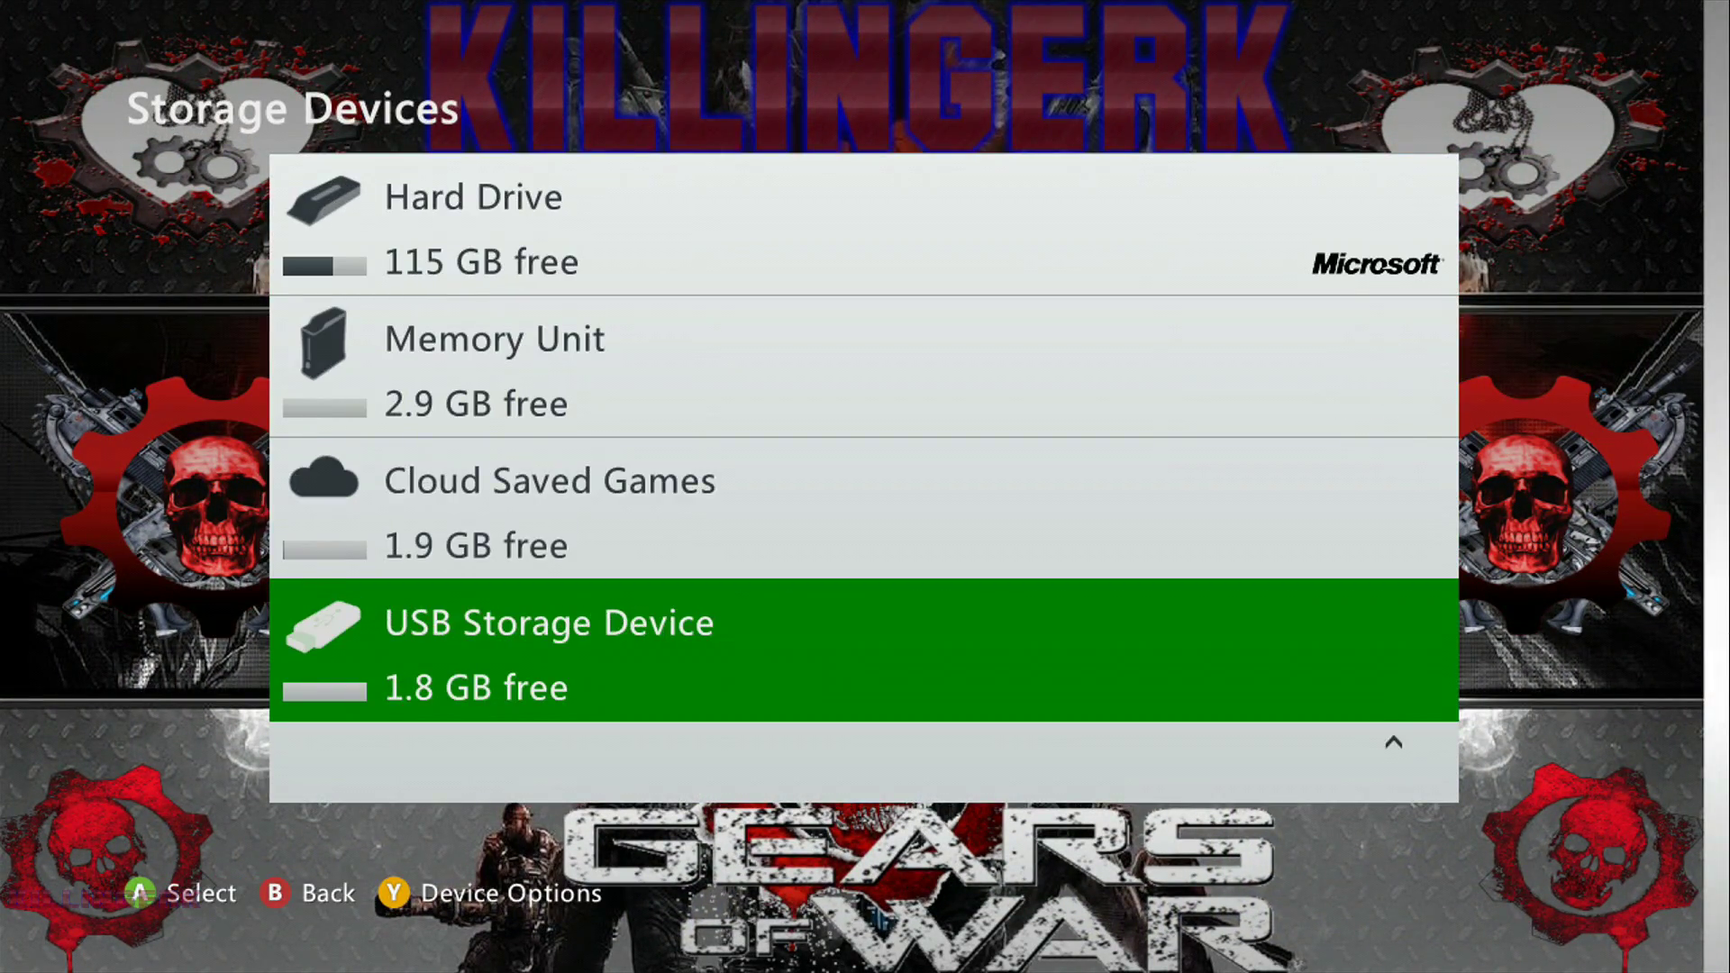
# Open the USB Storage Device and check the contents of its Themes folder
pyautogui.press('Return')
pyautogui.press('Down')
pyautogui.press('Down')
pyautogui.press('Down')
pyautogui.press('Down')
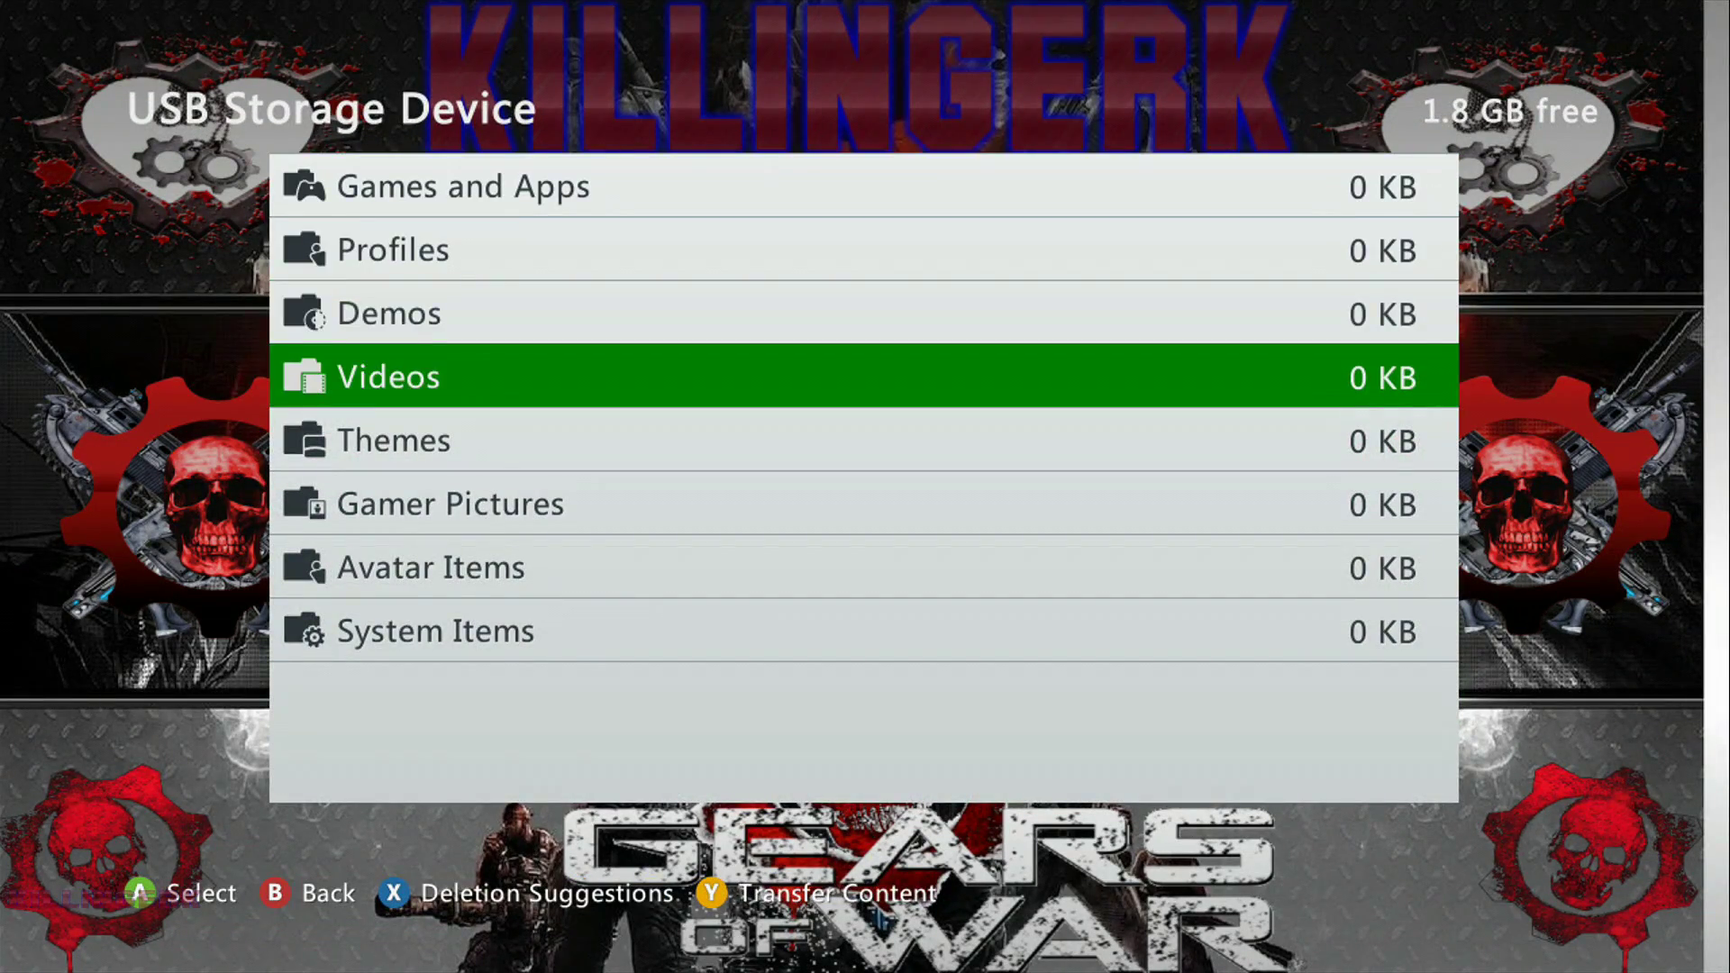
pyautogui.press('Return')
pyautogui.press('Escape')
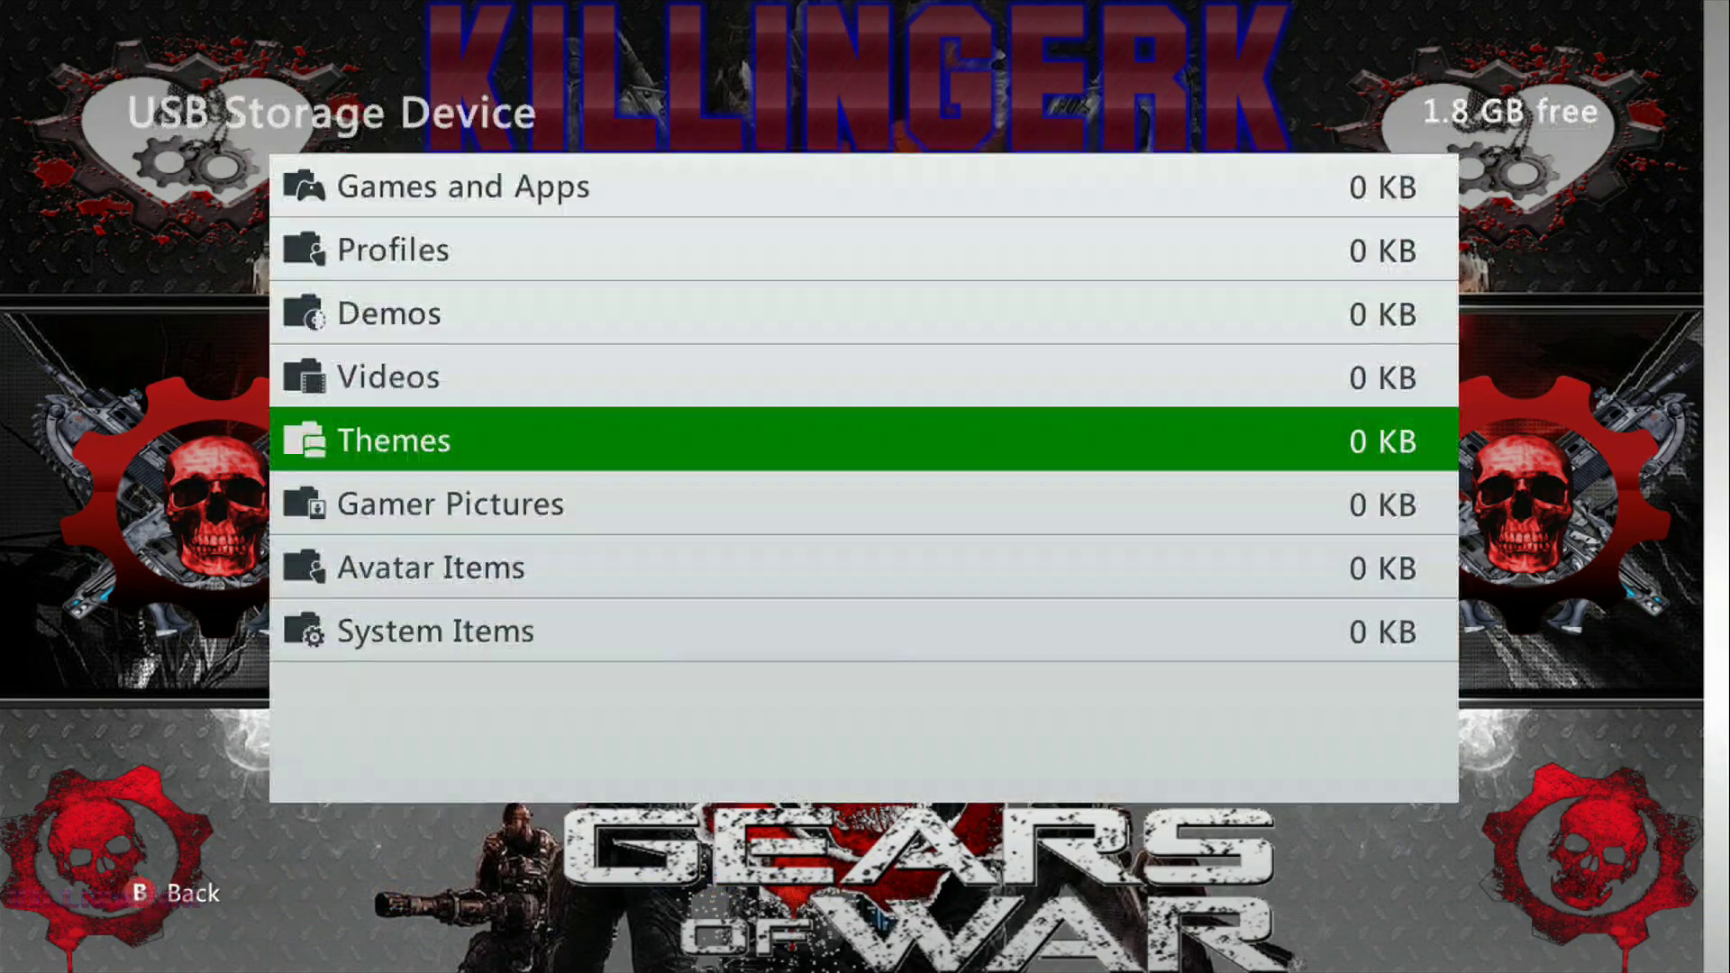
# Leave the USB Storage Device, look over the other storage devices and return to System Settings
pyautogui.press('Escape')
pyautogui.press('Up')
pyautogui.press('Up')
pyautogui.press('Up')
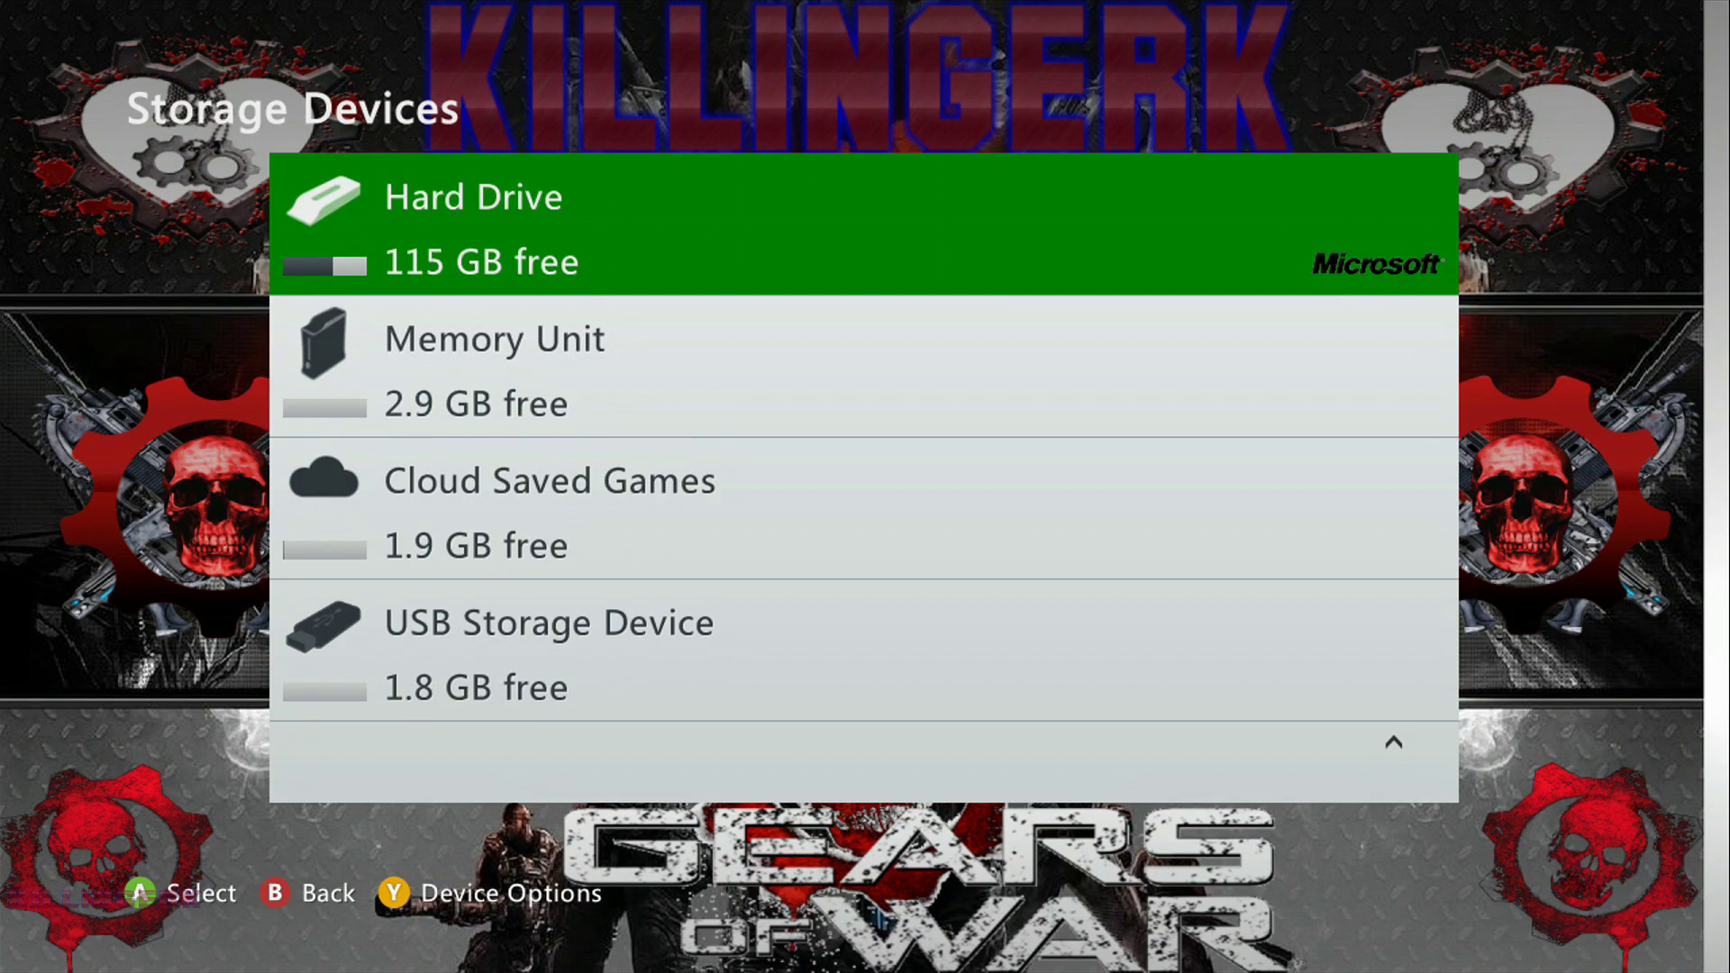
pyautogui.press('Down')
pyautogui.press('Escape')
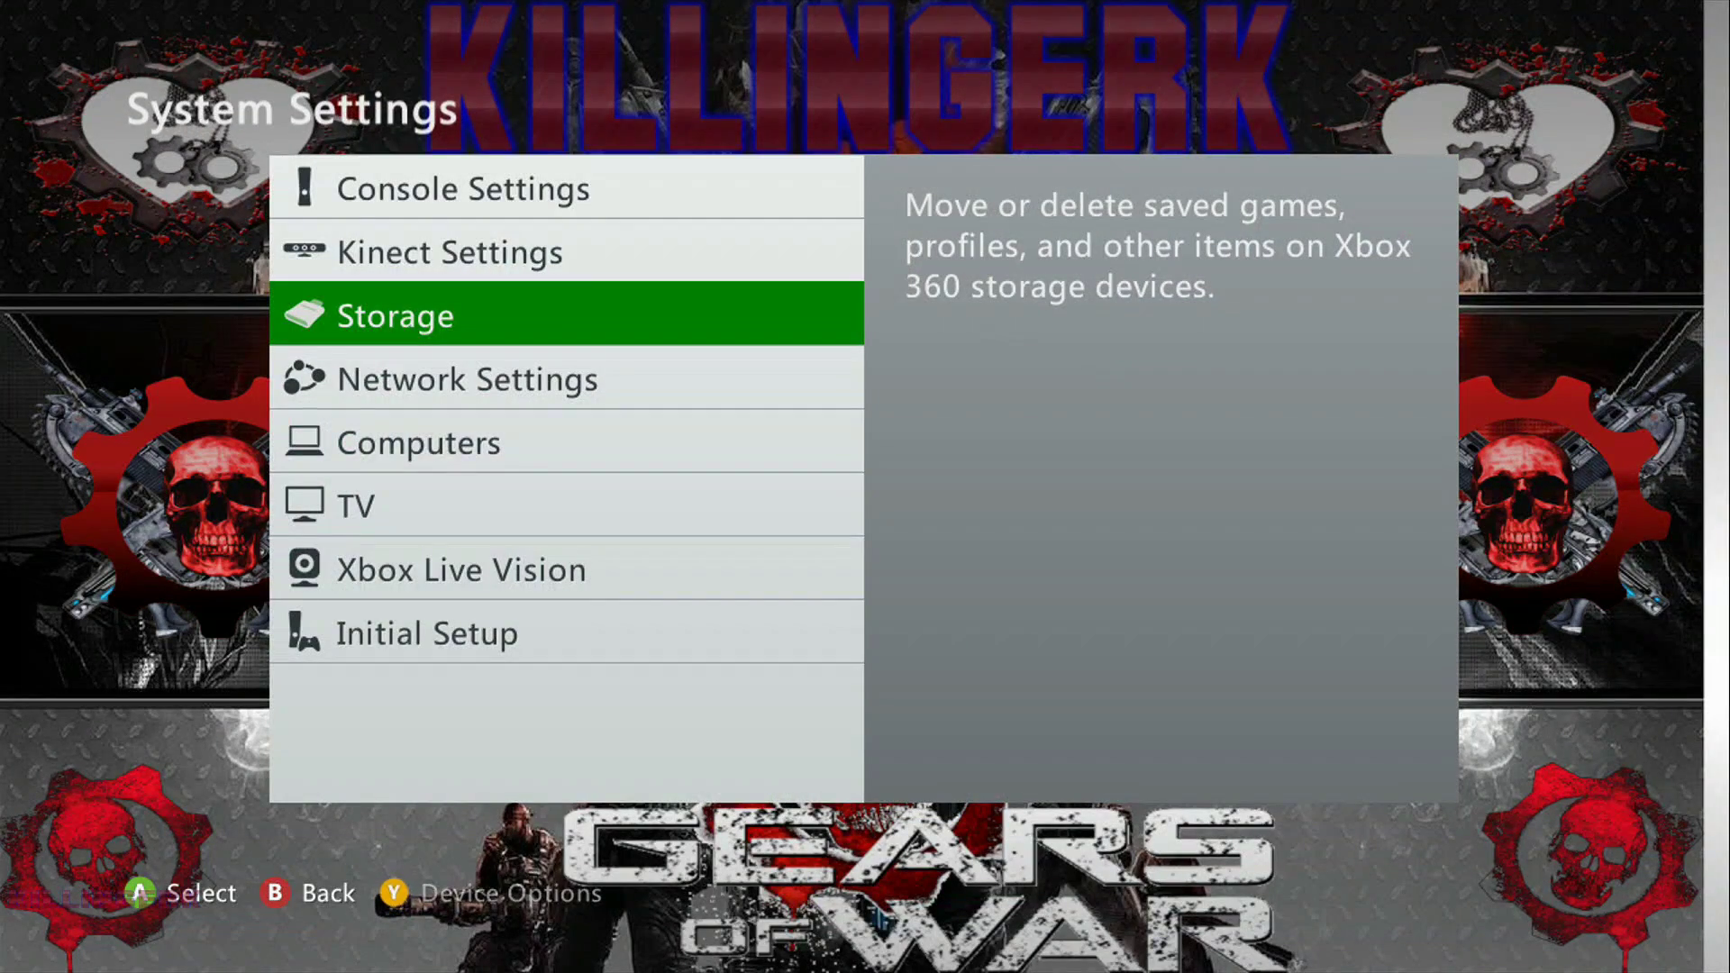